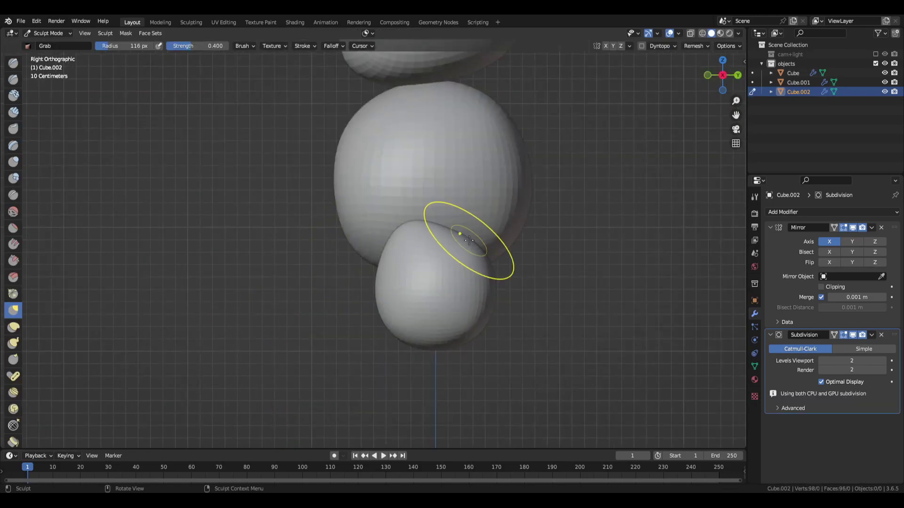
Add a cube for the feet and give it a Mirror modifier on the X axis
{"action": "mouse_move", "coordinate": [404, 347]}
{"action": "middle_mouse_down"}
{"action": "mouse_move", "coordinate": [347, 298]}
{"action": "mouse_move", "coordinate": [337, 328]}
{"action": "mouse_move", "coordinate": [329, 278]}
{"action": "mouse_move", "coordinate": [359, 258]}
{"action": "mouse_move", "coordinate": [290, 248]}
{"action": "mouse_move", "coordinate": [404, 270]}
{"action": "mouse_move", "coordinate": [450, 257]}
{"action": "mouse_move", "coordinate": [440, 327]}
{"action": "mouse_move", "coordinate": [452, 320]}
{"action": "mouse_move", "coordinate": [516, 332]}
{"action": "mouse_move", "coordinate": [505, 323]}
{"action": "mouse_move", "coordinate": [526, 328]}
{"action": "mouse_move", "coordinate": [573, 297]}
{"action": "mouse_move", "coordinate": [581, 276]}
{"action": "mouse_move", "coordinate": [523, 342]}
{"action": "middle_mouse_up"}
{"action": "mouse_move", "coordinate": [531, 385]}
{"action": "middle_mouse_down"}
{"action": "mouse_move", "coordinate": [544, 266]}
{"action": "mouse_move", "coordinate": [579, 297]}
{"action": "middle_mouse_up"}
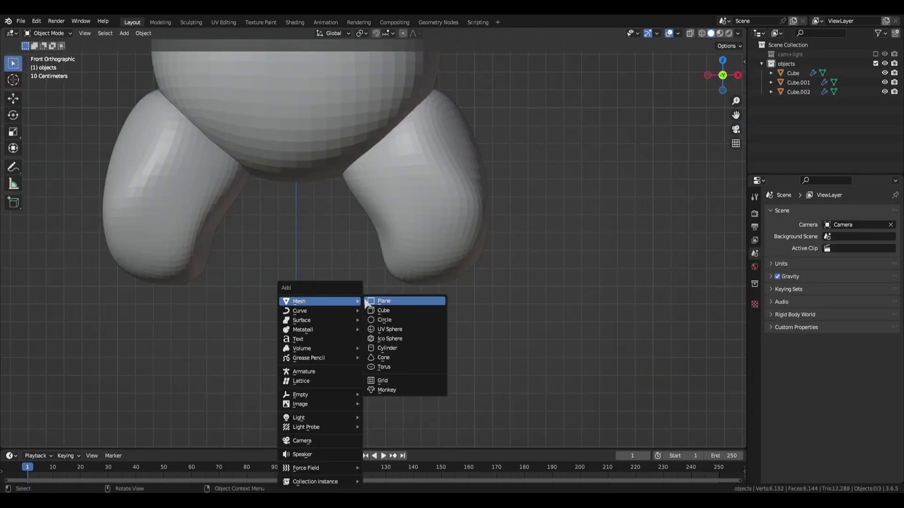
{"action": "left_click", "coordinate": [382, 309]}
{"action": "scroll", "coordinate": [382, 308], "scroll_direction": "down", "scroll_amount": 6}
{"action": "middle_click_drag", "start_coordinate": [382, 308], "coordinate": [353, 340], "text": "shift"}
{"action": "left_click", "coordinate": [798, 212]}
{"action": "left_click", "coordinate": [723, 321]}
Move the cube's mesh sideways to below one leg and scale it down to foot size
{"action": "key", "text": "Tab"}
{"action": "key", "text": "g"}
{"action": "left_click", "coordinate": [482, 353]}
{"action": "key", "text": "s"}
{"action": "left_click", "coordinate": [420, 337]}
Scale the foot block further and position it under the leg in the right side view
{"action": "scroll", "coordinate": [420, 336], "scroll_direction": "up", "scroll_amount": 5}
{"action": "key", "text": "KP_3"}
{"action": "key", "text": "s"}
{"action": "left_click", "coordinate": [354, 318]}
{"action": "key", "text": "g"}
{"action": "left_click", "coordinate": [343, 334]}
Extend the foot block's front face forward along Y and lower its top front edge
{"action": "key", "text": "shift+z"}
{"action": "left_click_drag", "start_coordinate": [277, 282], "coordinate": [305, 349]}
{"action": "key", "text": "g"}
{"action": "key", "text": "y"}
{"action": "left_click", "coordinate": [236, 319]}
{"action": "left_click_drag", "start_coordinate": [212, 284], "coordinate": [240, 307]}
{"action": "key", "text": "g"}
{"action": "middle_click_drag", "start_coordinate": [239, 307], "coordinate": [344, 371]}
{"action": "left_click", "coordinate": [242, 335]}
Add a loop cut across the middle of the foot and scale it along X
{"action": "key", "text": "ctrl+r"}
{"action": "double_click", "coordinate": [277, 330]}
{"action": "key", "text": "s"}
{"action": "key", "text": "x"}
{"action": "left_click", "coordinate": [297, 374]}
Adjust the foot's side profile by moving the top toe vertices and raising the top middle and heel vertices
{"action": "key", "text": "KP_3"}
{"action": "left_click_drag", "start_coordinate": [270, 335], "coordinate": [301, 361]}
{"action": "key", "text": "g"}
{"action": "left_click", "coordinate": [303, 354]}
{"action": "left_click_drag", "start_coordinate": [312, 313], "coordinate": [399, 349]}
{"action": "key", "text": "g"}
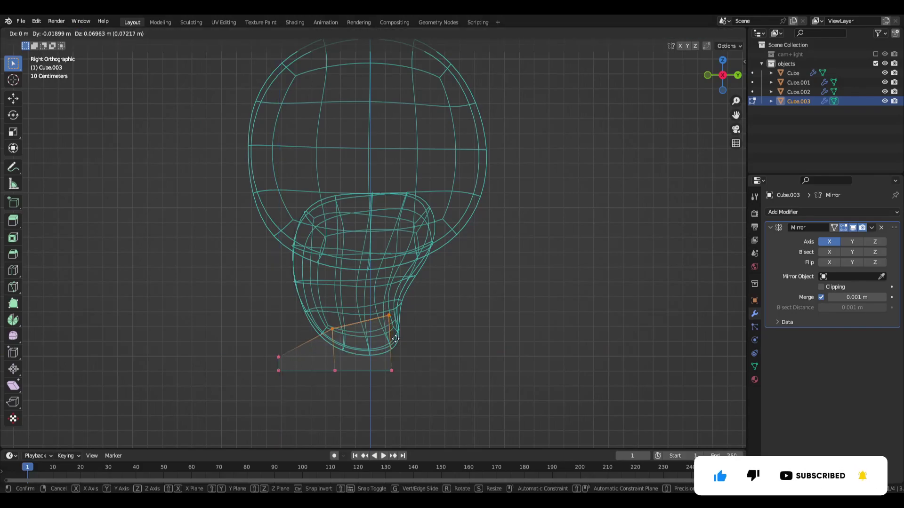
{"action": "left_click", "coordinate": [409, 376]}
{"action": "key", "text": "shift+z"}
{"action": "key", "text": "Tab"}
{"action": "key", "text": "KP_1"}
{"action": "key", "text": "r"}
{"action": "key", "text": "z"}
{"action": "right_click", "coordinate": [523, 376]}
Rotate the whole foot mesh about 33° around Z so the toes point outward
{"action": "key", "text": "Tab"}
{"action": "key", "text": "a"}
{"action": "key", "text": "r"}
{"action": "key", "text": "z"}
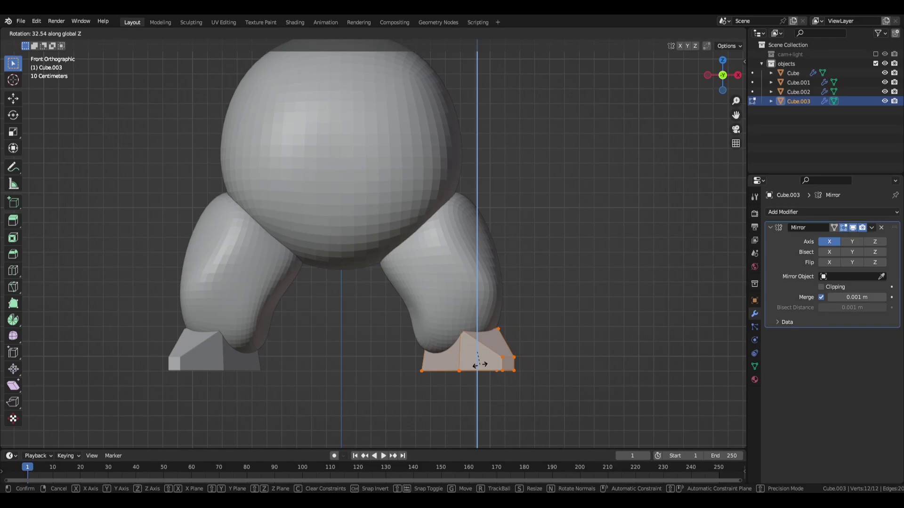
{"action": "left_click", "coordinate": [482, 365]}
Apply level 2 subdivision to the foot and add a loop cut near its base
{"action": "key", "text": "Tab"}
{"action": "key", "text": "ctrl+2"}
{"action": "middle_click_drag", "start_coordinate": [495, 365], "coordinate": [386, 375], "text": "shift"}
{"action": "key", "text": "Tab"}
{"action": "key", "text": "ctrl+r"}
{"action": "left_click", "coordinate": [504, 382]}
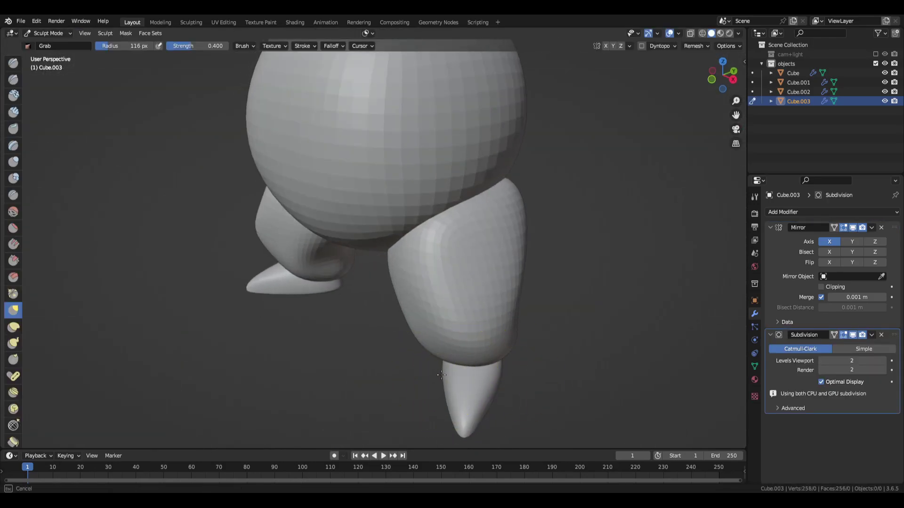
Sculpt the subdivided foot into a smoother shape with the Grab brush
{"action": "middle_click_drag", "start_coordinate": [441, 375], "coordinate": [451, 377]}
{"action": "left_click_drag", "start_coordinate": [451, 377], "coordinate": [442, 378]}
{"action": "mouse_move", "coordinate": [442, 378]}
{"action": "middle_mouse_down"}
{"action": "mouse_move", "coordinate": [339, 372]}
{"action": "mouse_move", "coordinate": [404, 334]}
{"action": "mouse_move", "coordinate": [397, 295]}
{"action": "mouse_move", "coordinate": [446, 355]}
{"action": "middle_mouse_up"}
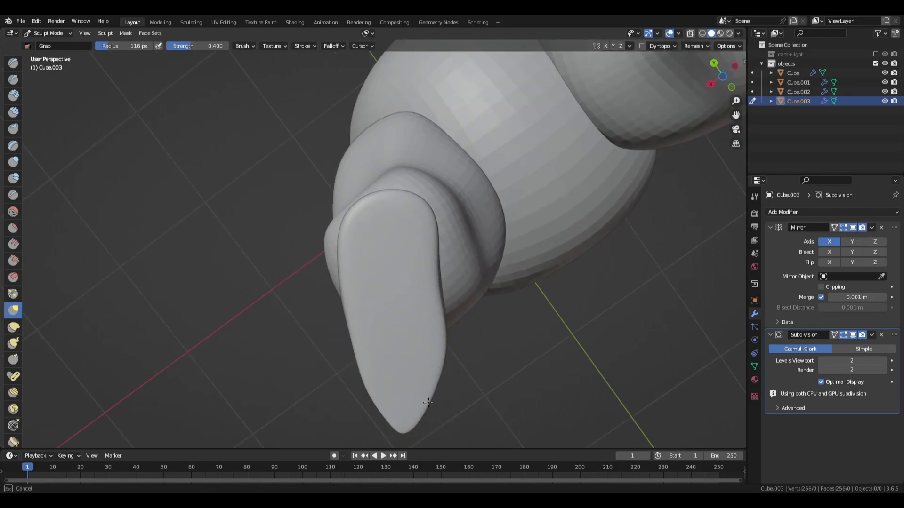
{"action": "middle_click_drag", "start_coordinate": [433, 262], "coordinate": [564, 354]}
{"action": "key", "text": "KP_1"}
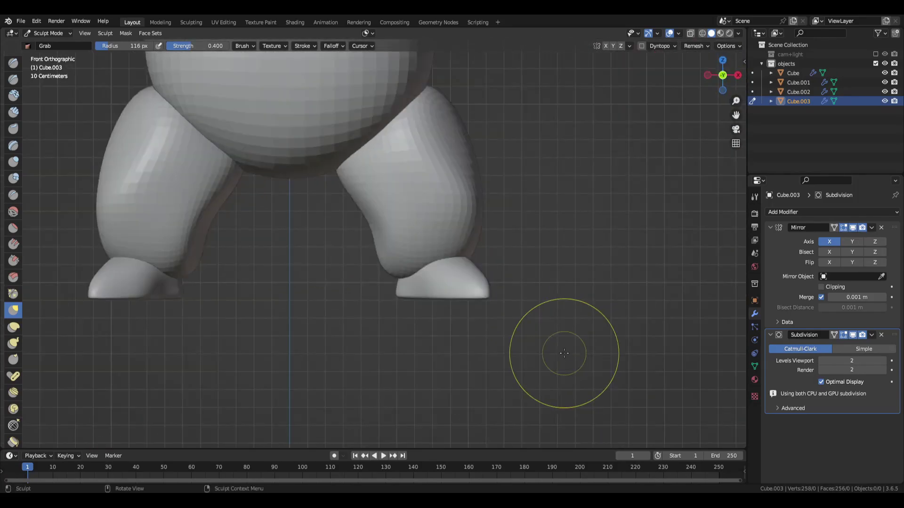
Add a new cube for the ears and give it a Mirror modifier on the X axis
{"action": "key", "text": "shift+a"}
{"action": "mouse_move", "coordinate": [468, 259]}
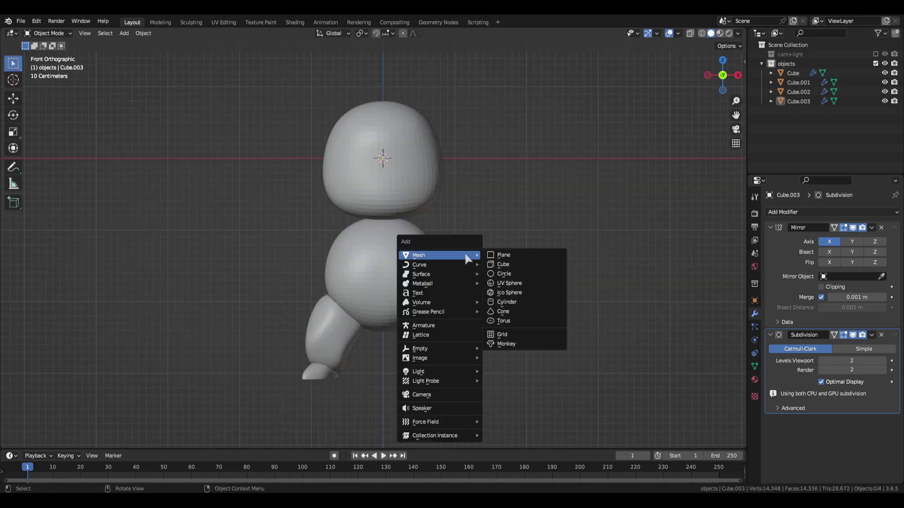
{"action": "left_click", "coordinate": [503, 265]}
{"action": "left_click", "coordinate": [793, 212]}
{"action": "left_click", "coordinate": [708, 321]}
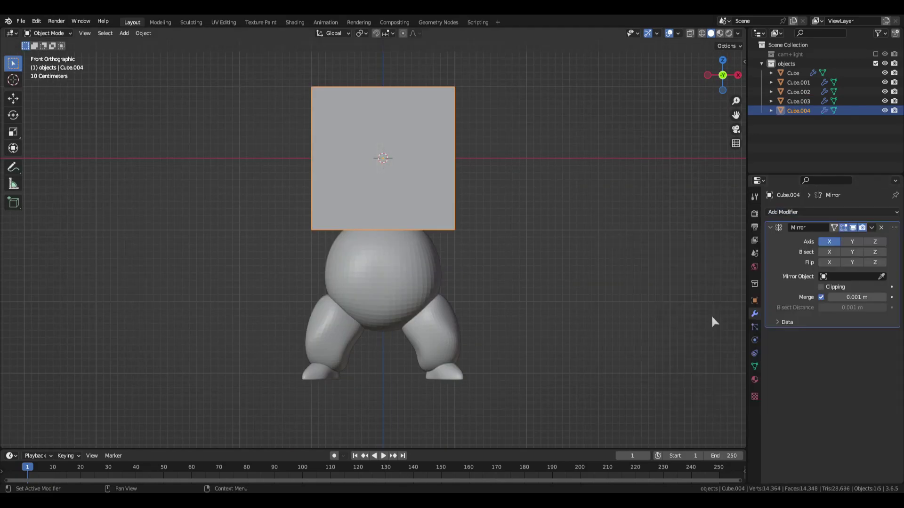
Add a Catmull-Clark Subdivision modifier to the ear cube with viewport level 2
{"action": "left_click", "coordinate": [813, 212]}
{"action": "left_click", "coordinate": [730, 384]}
{"action": "left_click", "coordinate": [883, 361]}
{"action": "scroll", "coordinate": [448, 218], "scroll_direction": "up", "scroll_amount": 2}
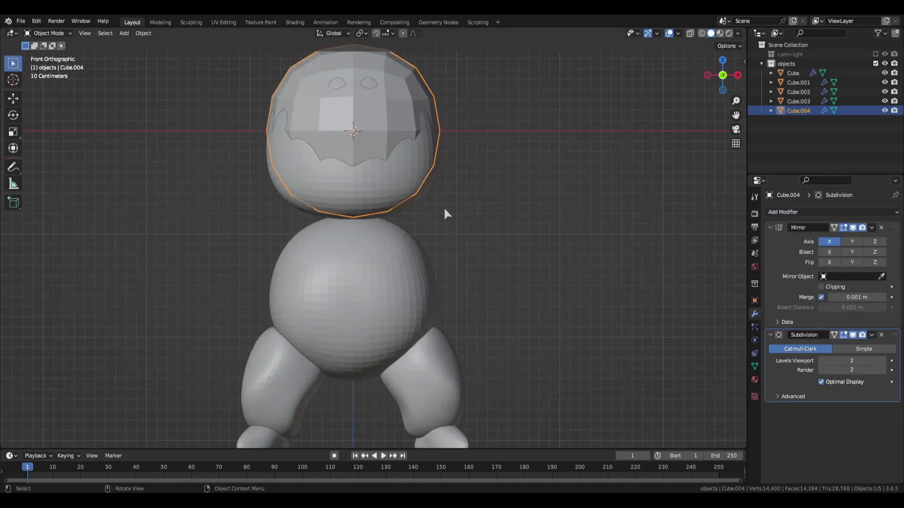
Move the ear cube's mesh out beside the head and scale it down
{"action": "key", "text": "Tab"}
{"action": "key", "text": "g"}
{"action": "left_click", "coordinate": [641, 208]}
{"action": "key", "text": "s"}
{"action": "left_click", "coordinate": [561, 190]}
Flatten the ear block along Y and place it against the side of the head
{"action": "key", "text": "KP_3"}
{"action": "scroll", "coordinate": [590, 185], "scroll_direction": "up", "scroll_amount": 3}
{"action": "middle_click_drag", "start_coordinate": [590, 185], "coordinate": [569, 232], "text": "shift"}
{"action": "key", "text": "s"}
{"action": "key", "text": "y"}
{"action": "left_click", "coordinate": [458, 226]}
{"action": "key", "text": "KP_1"}
{"action": "key", "text": "g"}
{"action": "left_click", "coordinate": [377, 203]}
Add a vertical loop cut near the ear's inner edge and a horizontal one through its middle
{"action": "scroll", "coordinate": [377, 204], "scroll_direction": "up", "scroll_amount": 1}
{"action": "middle_click_drag", "start_coordinate": [377, 204], "coordinate": [419, 235], "text": "shift"}
{"action": "key", "text": "shift+z"}
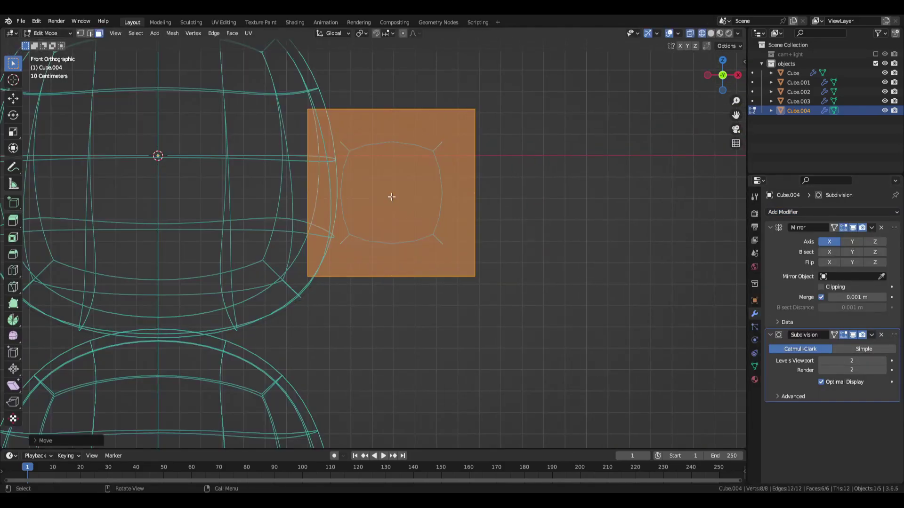
{"action": "key", "text": "ctrl+r"}
{"action": "left_click", "coordinate": [395, 137]}
{"action": "key", "text": "ctrl+r"}
{"action": "double_click", "coordinate": [453, 222]}
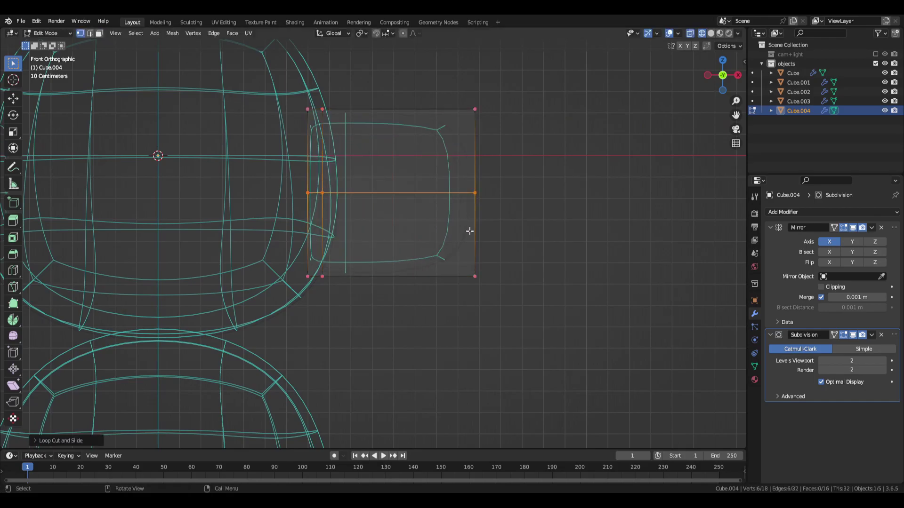
Narrow the ear by moving its outer vertices inward along X, then pull the lower outer corner in and up
{"action": "scroll", "coordinate": [462, 226], "scroll_direction": "down", "scroll_amount": 1}
{"action": "left_click_drag", "start_coordinate": [448, 113], "coordinate": [498, 288]}
{"action": "key", "text": "g"}
{"action": "key", "text": "x"}
{"action": "left_click", "coordinate": [447, 220]}
{"action": "left_click_drag", "start_coordinate": [403, 248], "coordinate": [445, 298]}
{"action": "key", "text": "g"}
{"action": "left_click", "coordinate": [413, 288]}
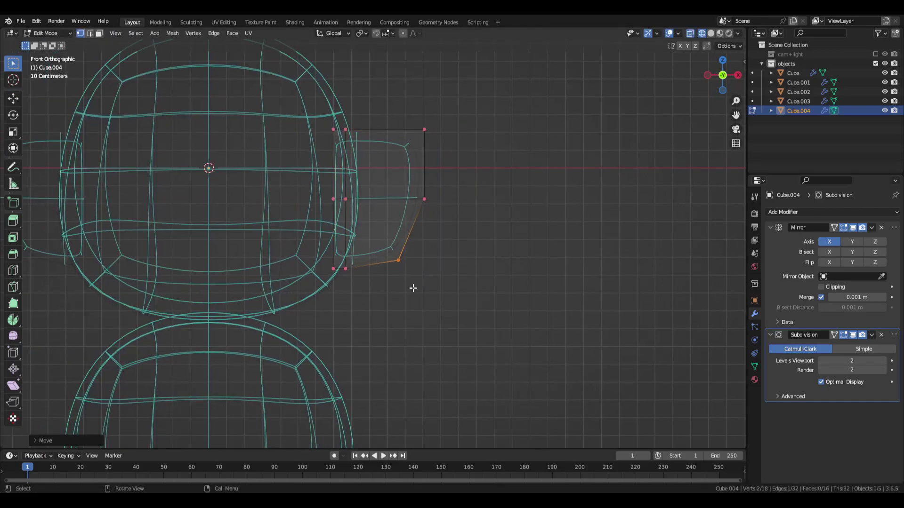
Raise the ear's upper outer corner and move its inner upper corner down and inner lower corner up
{"action": "left_click_drag", "start_coordinate": [401, 115], "coordinate": [442, 145]}
{"action": "key", "text": "g"}
{"action": "left_click", "coordinate": [444, 119]}
{"action": "left_click_drag", "start_coordinate": [322, 116], "coordinate": [339, 138]}
{"action": "key", "text": "g"}
{"action": "left_click", "coordinate": [338, 153]}
{"action": "left_click_drag", "start_coordinate": [324, 257], "coordinate": [340, 279]}
{"action": "key", "text": "g"}
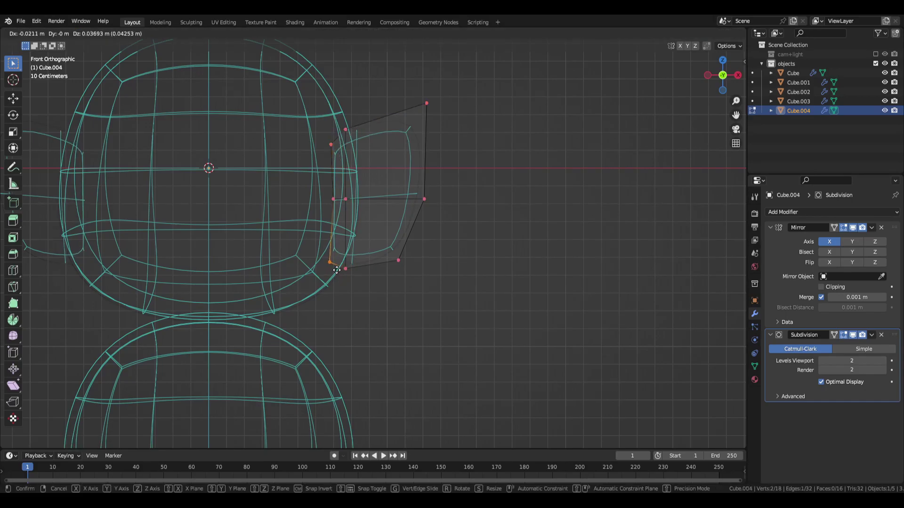
{"action": "left_click", "coordinate": [359, 289]}
{"action": "key", "text": "shift+z"}
{"action": "scroll", "coordinate": [444, 198], "scroll_direction": "down", "scroll_amount": 1}
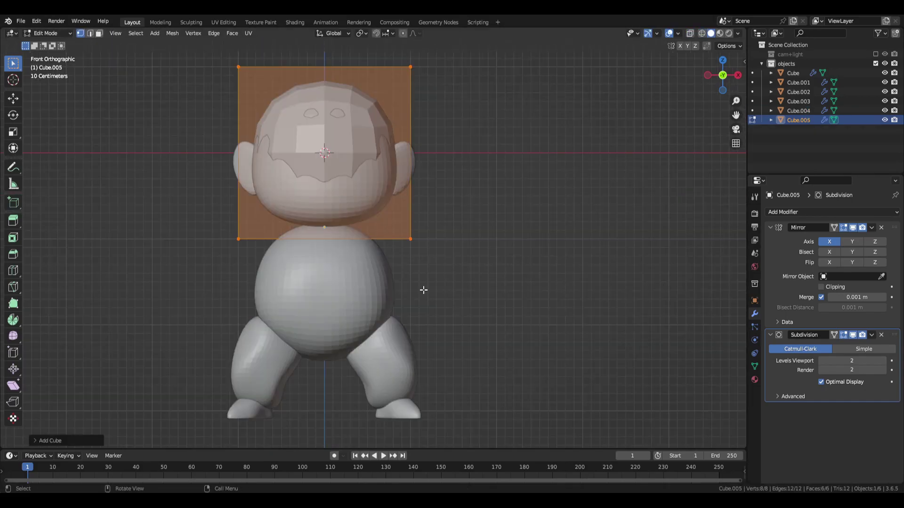
Move the new cube down to the neck, scale it down and flatten it along Z
{"action": "key", "text": "g"}
{"action": "left_click", "coordinate": [514, 316]}
{"action": "key", "text": "s"}
{"action": "left_click", "coordinate": [479, 260]}
{"action": "key", "text": "KP_3"}
{"action": "key", "text": "s"}
{"action": "key", "text": "z"}
{"action": "left_click", "coordinate": [446, 228]}
Add a centred loop cut across the depth of the flattened shoulder block
{"action": "scroll", "coordinate": [438, 227], "scroll_direction": "up", "scroll_amount": 7}
{"action": "key", "text": "ctrl+r"}
{"action": "left_click", "coordinate": [368, 225]}
{"action": "right_click", "coordinate": [370, 224]}
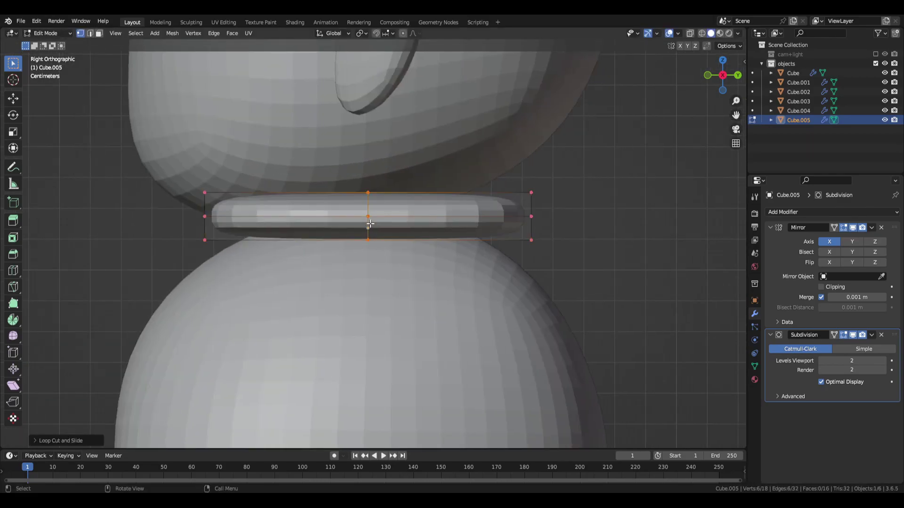
Reposition the shoulder block's outer corner vertices in the top view
{"action": "key", "text": "KP_7"}
{"action": "scroll", "coordinate": [372, 228], "scroll_direction": "down", "scroll_amount": 5}
{"action": "key", "text": "shift+z"}
{"action": "left_click_drag", "start_coordinate": [444, 124], "coordinate": [490, 161]}
{"action": "key", "text": "g"}
{"action": "key", "text": "x"}
{"action": "left_click", "coordinate": [448, 153]}
{"action": "key", "text": "ctrl+z"}
{"action": "key", "text": "g"}
{"action": "left_click", "coordinate": [439, 210]}
Move the entire shoulder block into place between the head and the body in the front view
{"action": "key", "text": "KP_1"}
{"action": "key", "text": "a"}
{"action": "key", "text": "g"}
{"action": "left_click", "coordinate": [405, 250]}
{"action": "key", "text": "shift+z"}
Lower the shoulder block's front and back end vertices along Z to bend it into an inverted V
{"action": "key", "text": "KP_3"}
{"action": "key", "text": "shift+z"}
{"action": "left_click_drag", "start_coordinate": [251, 200], "coordinate": [283, 238]}
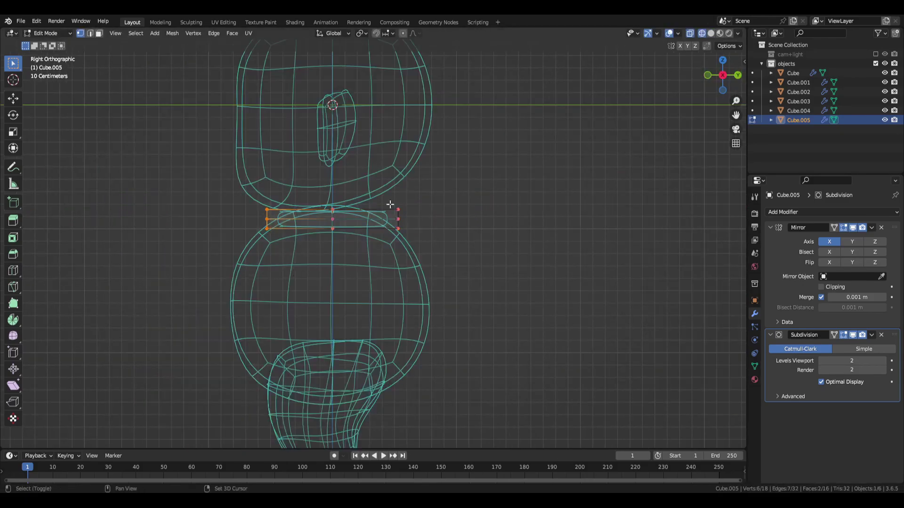
{"action": "left_click_drag", "start_coordinate": [383, 202], "coordinate": [408, 235], "text": "shift"}
{"action": "key", "text": "g"}
{"action": "key", "text": "y"}
{"action": "key", "text": "z"}
{"action": "left_click", "coordinate": [384, 291]}
Raise the whole shoulder piece along Z and leave mesh editing
{"action": "key", "text": "a"}
{"action": "key", "text": "g"}
{"action": "key", "text": "z"}
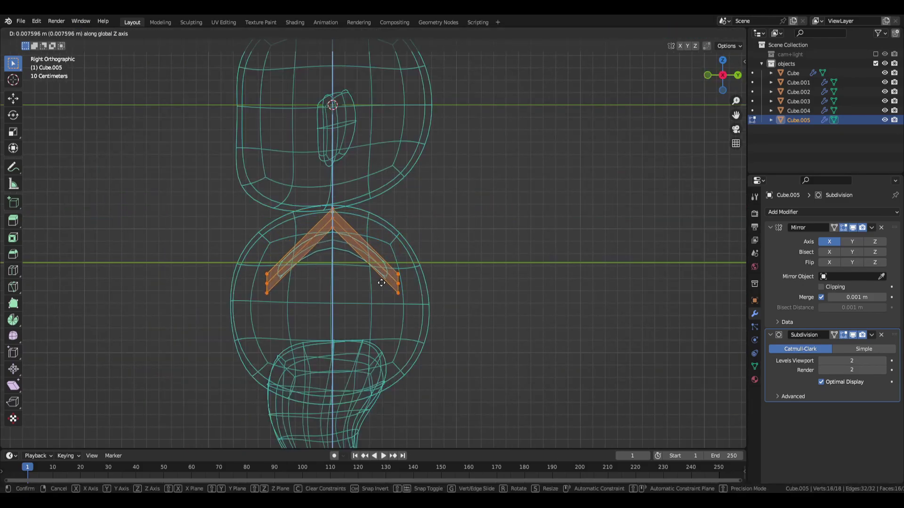
{"action": "left_click", "coordinate": [403, 254]}
{"action": "key", "text": "shift+z"}
{"action": "key", "text": "KP_1"}
{"action": "key", "text": "Tab"}
Fix the raised shoulder piece at its new height along Z above the torso
{"action": "left_click", "coordinate": [383, 262]}
{"action": "middle_click_drag", "start_coordinate": [382, 263], "coordinate": [310, 282]}
{"action": "key", "text": "KP_1"}
Add a new cube with a Mirror modifier for the arms and enter its mesh editing
{"action": "key", "text": "shift+a"}
{"action": "mouse_move", "coordinate": [415, 300]}
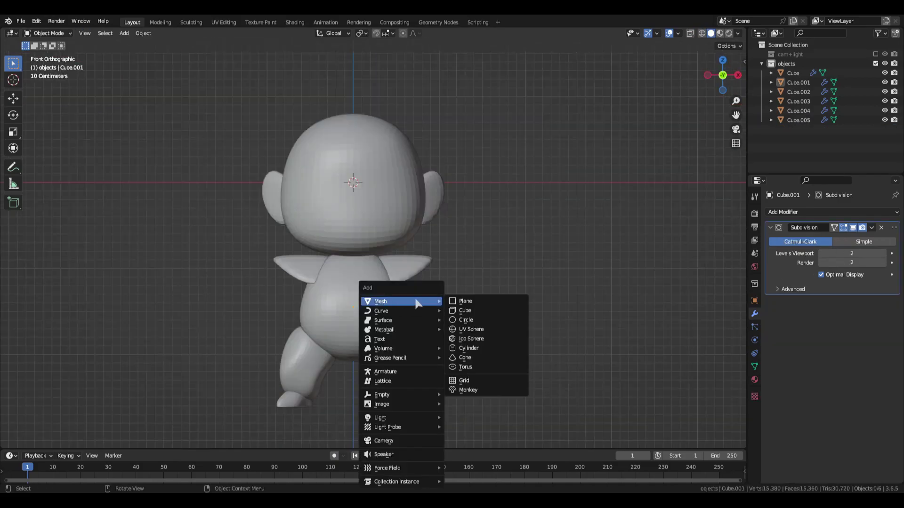
{"action": "left_click", "coordinate": [480, 311]}
{"action": "left_click", "coordinate": [795, 212]}
{"action": "left_click", "coordinate": [710, 323]}
{"action": "key", "text": "Tab"}
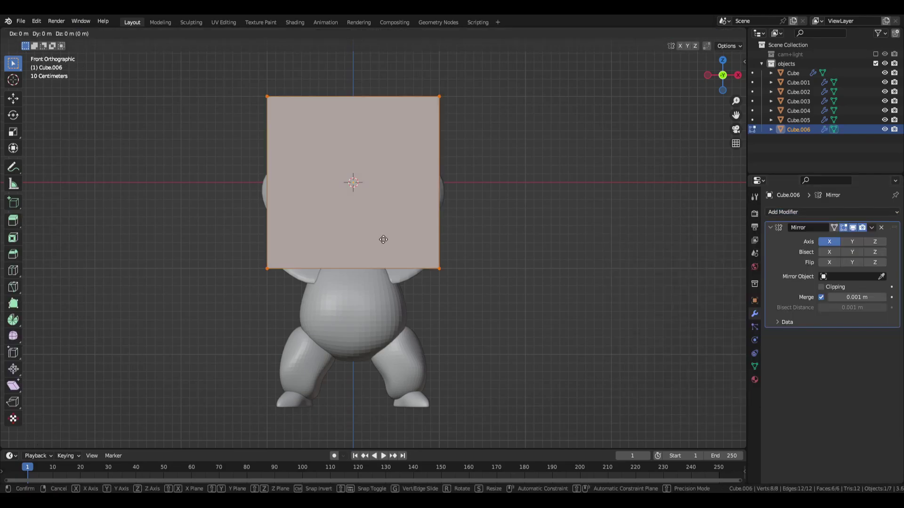
Move the cube out beside the body and scale it down to a small arm block
{"action": "key", "text": "g"}
{"action": "left_click", "coordinate": [500, 333]}
{"action": "key", "text": "s"}
{"action": "left_click", "coordinate": [492, 301]}
{"action": "key", "text": "KP_3"}
{"action": "key", "text": "s"}
{"action": "left_click", "coordinate": [506, 302]}
Move the arm block's back vertices along Y in the side view to adjust its depth
{"action": "scroll", "coordinate": [485, 298], "scroll_direction": "up", "scroll_amount": 4}
{"action": "key", "text": "shift+z"}
{"action": "left_click_drag", "start_coordinate": [390, 217], "coordinate": [444, 339]}
{"action": "key", "text": "g"}
{"action": "key", "text": "y"}
{"action": "left_click", "coordinate": [378, 273]}
{"action": "key", "text": "shift+z"}
{"action": "key", "text": "KP_1"}
Move the whole arm block beneath the shoulder piece and rotate it freely
{"action": "middle_click_drag", "start_coordinate": [470, 284], "coordinate": [581, 240], "text": "shift"}
{"action": "key", "text": "l"}
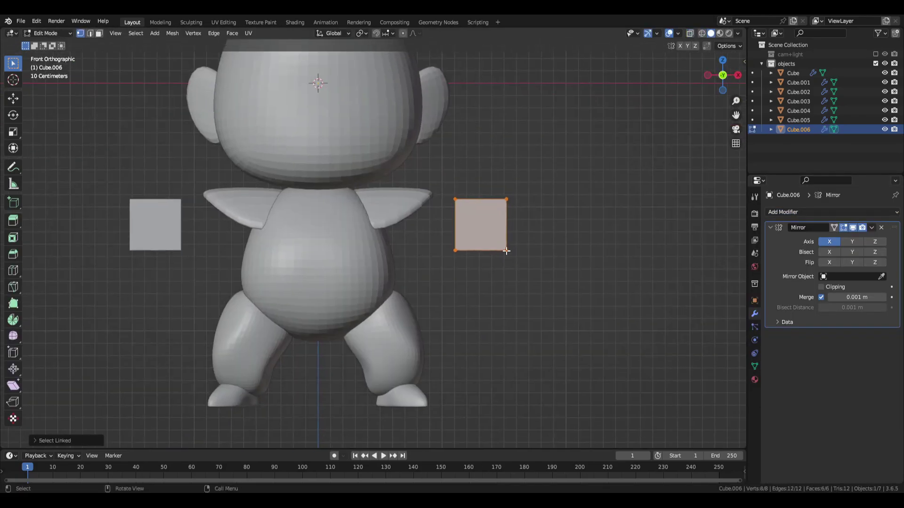
{"action": "key", "text": "g"}
{"action": "left_click", "coordinate": [441, 273]}
{"action": "scroll", "coordinate": [423, 273], "scroll_direction": "up", "scroll_amount": 4}
{"action": "key", "text": "r"}
{"action": "key", "text": "r"}
{"action": "left_click", "coordinate": [462, 259]}
Refine the arm block's tilt with another free rotation in the side view
{"action": "middle_click_drag", "start_coordinate": [462, 258], "coordinate": [372, 268]}
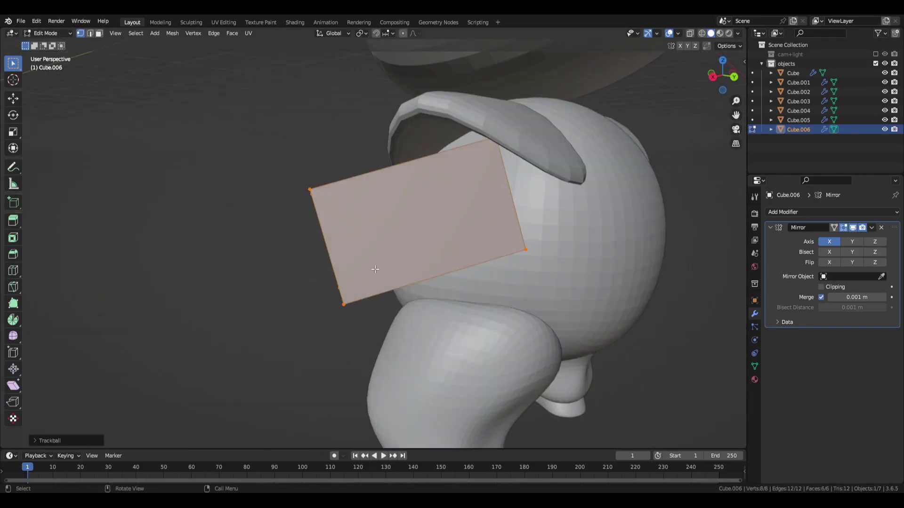
{"action": "key", "text": "KP_3"}
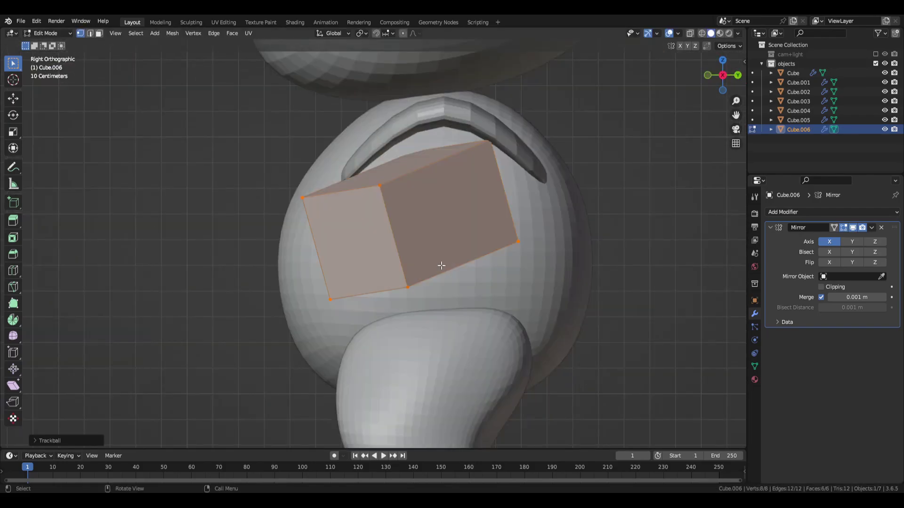
{"action": "key", "text": "r"}
{"action": "key", "text": "r"}
{"action": "left_click", "coordinate": [478, 255]}
Add a Subdivision Surface modifier to the arm block with viewport level 2
{"action": "middle_click_drag", "start_coordinate": [478, 255], "coordinate": [410, 257]}
{"action": "left_click", "coordinate": [845, 212]}
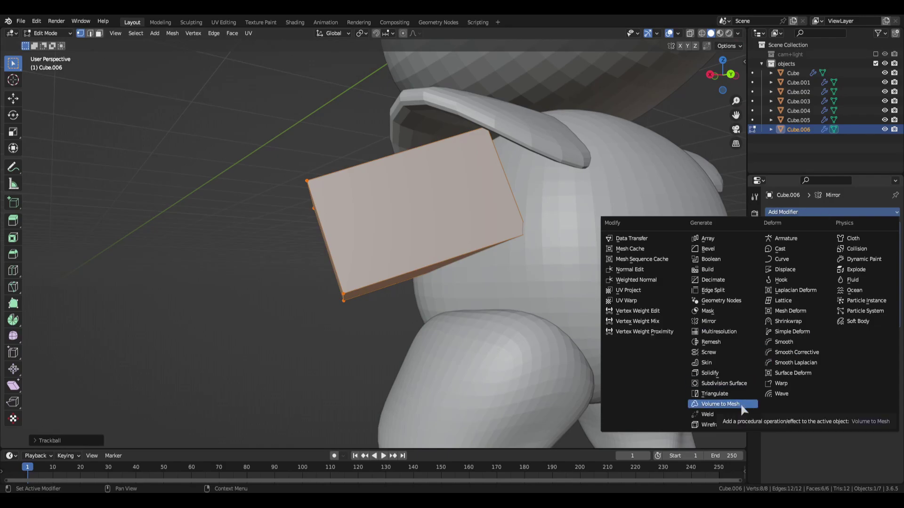
{"action": "left_click", "coordinate": [741, 407]}
{"action": "left_click", "coordinate": [883, 360]}
Reshape the upper arm block by moving one of its faces
{"action": "middle_click_drag", "start_coordinate": [416, 288], "coordinate": [461, 225]}
{"action": "key", "text": "3"}
{"action": "left_click", "coordinate": [464, 285]}
{"action": "key", "text": "g"}
{"action": "left_click", "coordinate": [507, 301]}
{"action": "key", "text": "g"}
{"action": "left_click", "coordinate": [514, 235]}
Scale the entire upper arm and move it into place under the shoulder piece
{"action": "key", "text": "l"}
{"action": "key", "text": "KP_1"}
{"action": "key", "text": "g"}
{"action": "left_click", "coordinate": [491, 184]}
{"action": "key", "text": "KP_3"}
{"action": "key", "text": "s"}
{"action": "left_click", "coordinate": [583, 178]}
{"action": "key", "text": "g"}
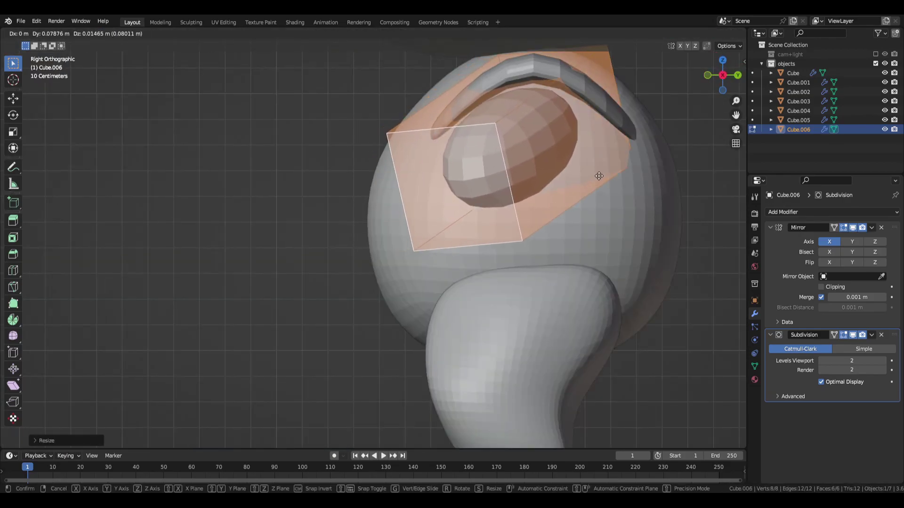
{"action": "left_click", "coordinate": [599, 177]}
Duplicate the upper arm block as a forearm and rotate the copy freely in the front view
{"action": "key", "text": "KP_1"}
{"action": "scroll", "coordinate": [621, 182], "scroll_direction": "down", "scroll_amount": 1}
{"action": "key", "text": "shift+d"}
{"action": "left_click", "coordinate": [676, 302]}
{"action": "key", "text": "r"}
{"action": "key", "text": "r"}
{"action": "left_click", "coordinate": [669, 321]}
{"action": "key", "text": "r"}
{"action": "key", "text": "r"}
{"action": "left_click", "coordinate": [658, 232]}
Move and rotate the forearm block so it extends forward from the upper arm beside the belly
{"action": "key", "text": "KP_3"}
{"action": "key", "text": "g"}
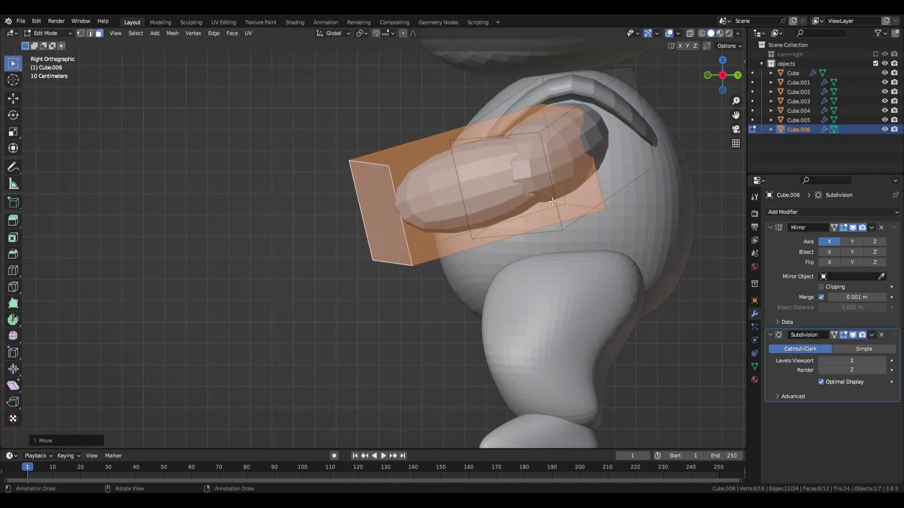
{"action": "left_click", "coordinate": [547, 206]}
{"action": "middle_click_drag", "start_coordinate": [549, 206], "coordinate": [637, 283]}
{"action": "key", "text": "r"}
{"action": "left_click", "coordinate": [472, 295]}
{"action": "key", "text": "g"}
{"action": "left_click", "coordinate": [578, 277]}
{"action": "middle_click_drag", "start_coordinate": [578, 276], "coordinate": [595, 244]}
{"action": "key", "text": "g"}
{"action": "left_click", "coordinate": [462, 191]}
Leave mesh editing and shade the arms smooth
{"action": "key", "text": "KP_1"}
{"action": "scroll", "coordinate": [494, 289], "scroll_direction": "down", "scroll_amount": 2}
{"action": "scroll", "coordinate": [486, 294], "scroll_direction": "up", "scroll_amount": 1}
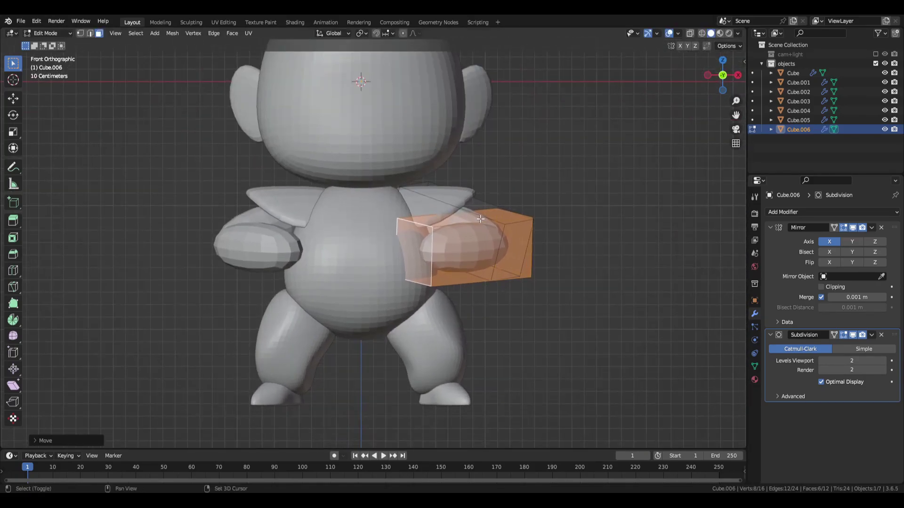
{"action": "key", "text": "Tab"}
{"action": "right_click", "coordinate": [474, 215]}
{"action": "left_click", "coordinate": [474, 217]}
Sculpt the ear's inner folds and hollow with the Blob brush at strength 1.000
{"action": "key", "text": "ctrl+Tab"}
{"action": "mouse_move", "coordinate": [473, 226]}
{"action": "middle_mouse_down"}
{"action": "mouse_move", "coordinate": [433, 263]}
{"action": "mouse_move", "coordinate": [397, 340]}
{"action": "mouse_move", "coordinate": [466, 368]}
{"action": "mouse_move", "coordinate": [445, 379]}
{"action": "mouse_move", "coordinate": [466, 330]}
{"action": "mouse_move", "coordinate": [366, 263]}
{"action": "middle_mouse_up"}
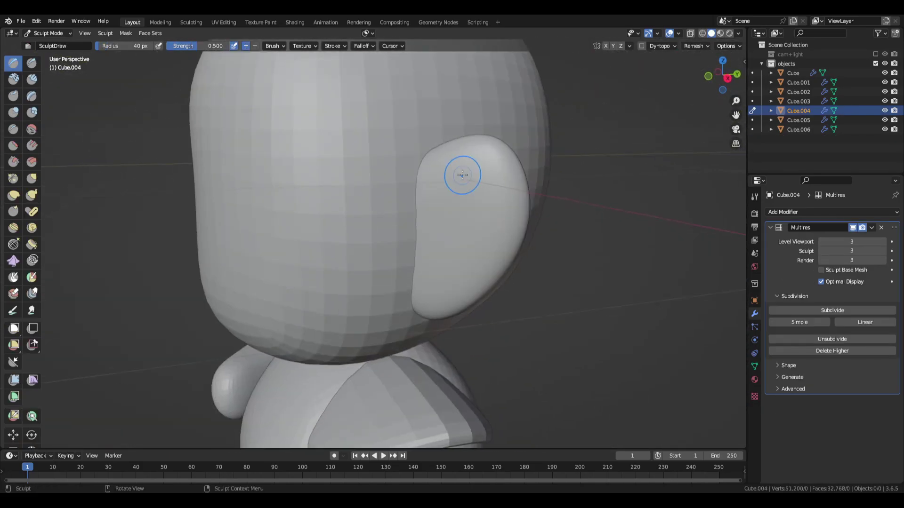
{"action": "middle_click_drag", "start_coordinate": [462, 176], "coordinate": [481, 176]}
{"action": "left_click", "coordinate": [34, 114]}
{"action": "middle_click_drag", "start_coordinate": [423, 182], "coordinate": [451, 183]}
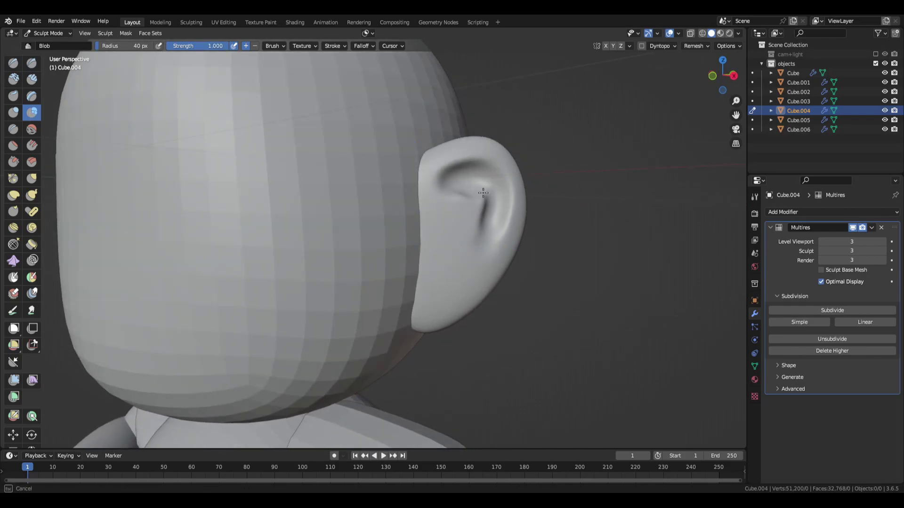
{"action": "middle_click_drag", "start_coordinate": [483, 193], "coordinate": [446, 192]}
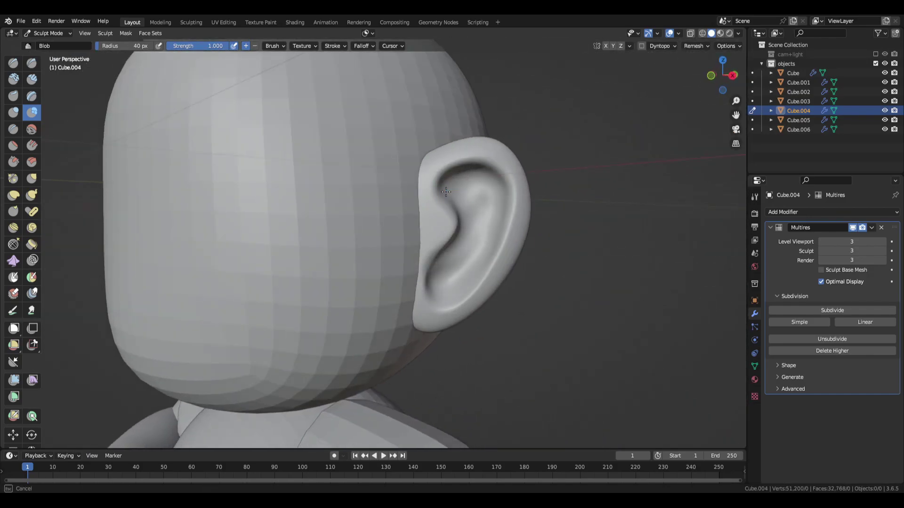
{"action": "middle_click_drag", "start_coordinate": [446, 191], "coordinate": [453, 219]}
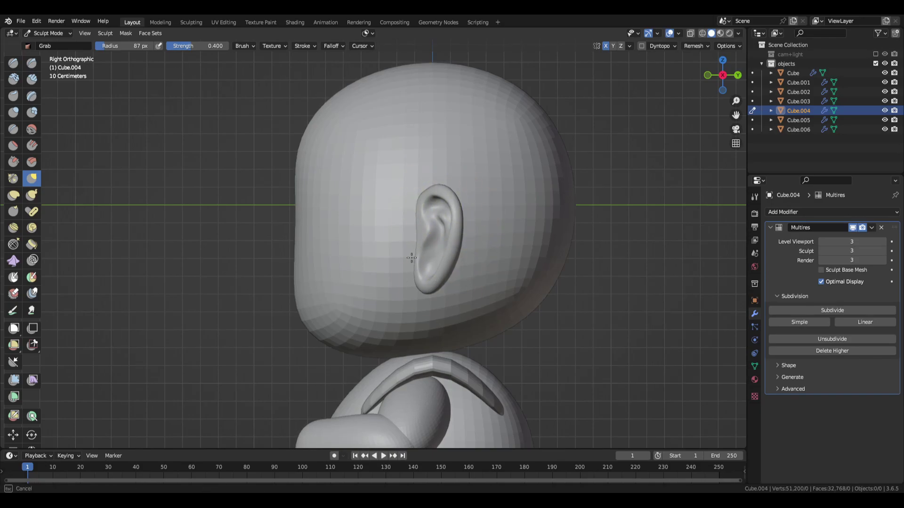
Mask both eye areas on the front of the head and invert the mask
{"action": "key", "text": "KP_1"}
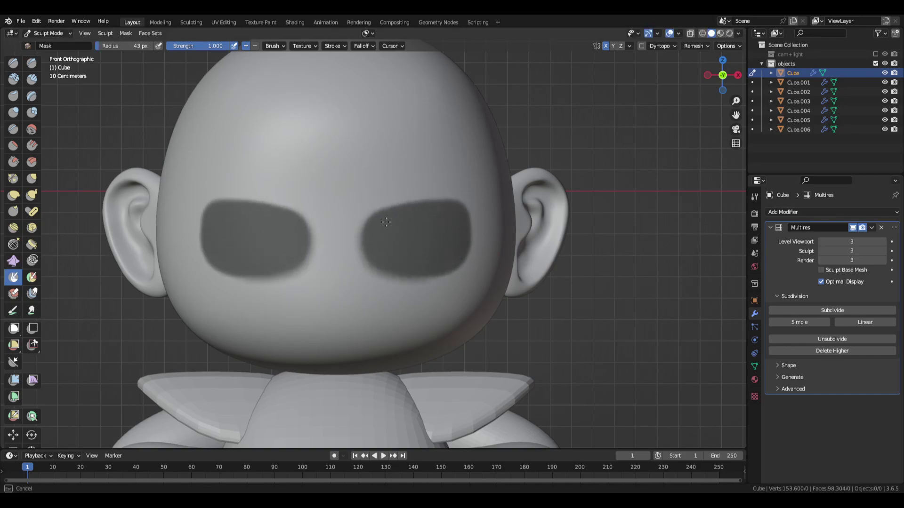
{"action": "key", "text": "a"}
{"action": "left_click", "coordinate": [346, 244]}
Move the unmasked eye areas along Y to form the eye sockets
{"action": "left_click", "coordinate": [12, 435]}
{"action": "middle_click_drag", "start_coordinate": [377, 244], "coordinate": [403, 230]}
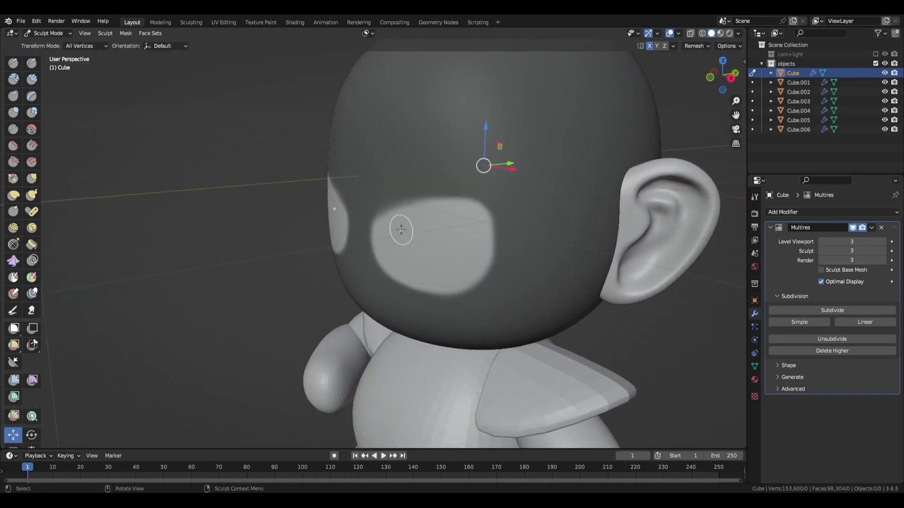
{"action": "left_click_drag", "start_coordinate": [509, 163], "coordinate": [505, 163]}
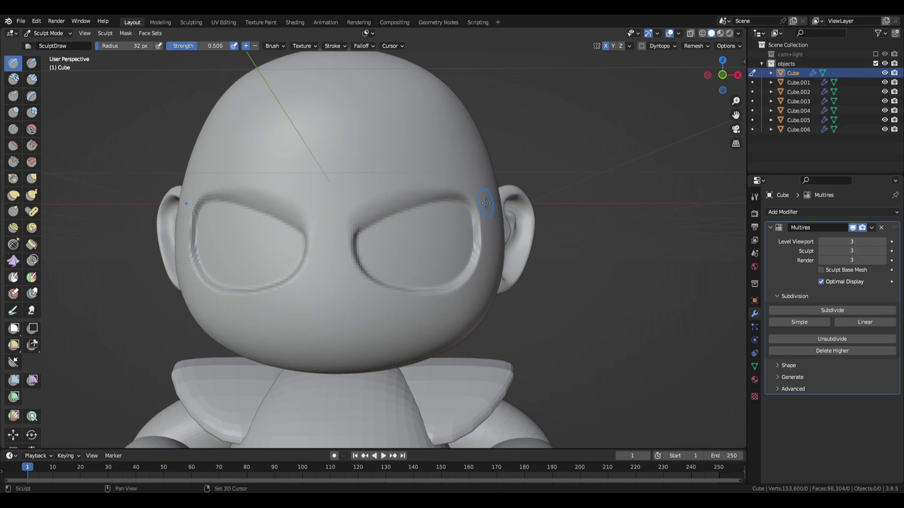
Define the eye rims with the Draw brush and carve a smiling mouth with Draw Sharp
{"action": "middle_click_drag", "start_coordinate": [373, 217], "coordinate": [401, 255]}
{"action": "key", "text": "KP_1"}
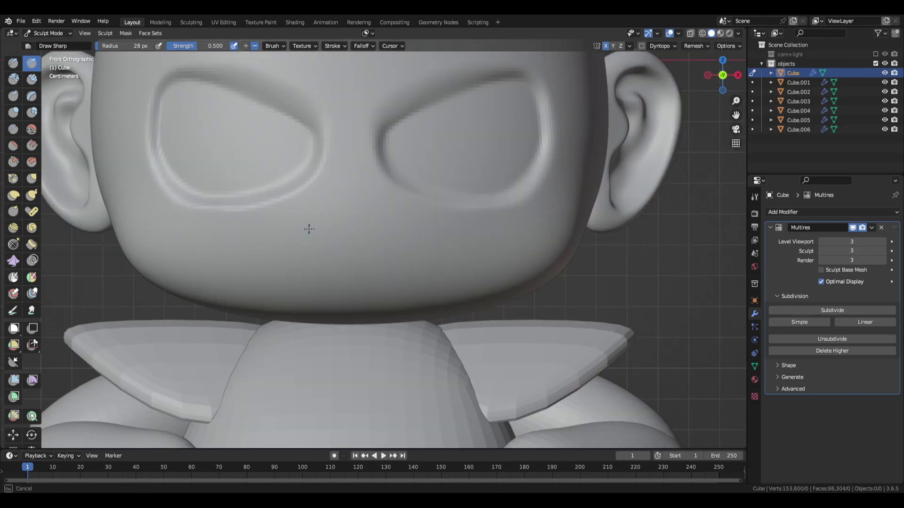
{"action": "middle_click_drag", "start_coordinate": [360, 216], "coordinate": [109, 235]}
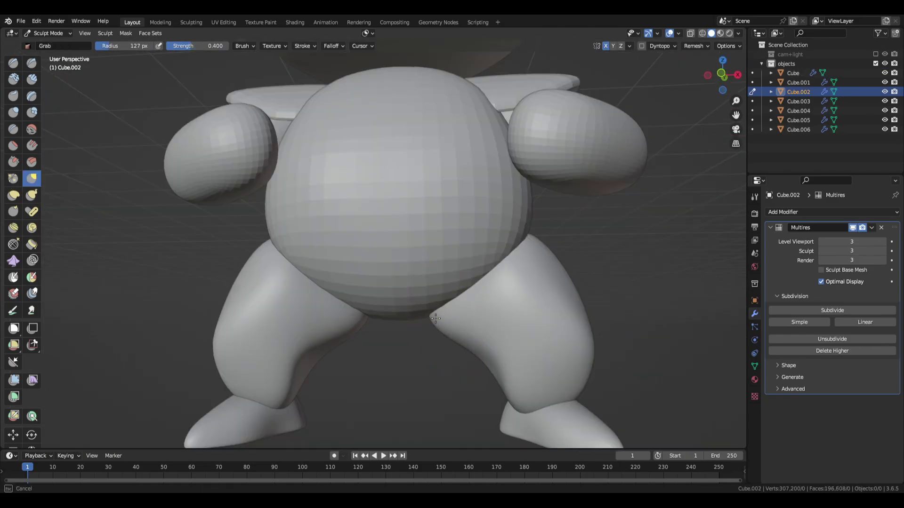
Reshape the thighs and knees with the Grab brush at a 127 px radius
{"action": "mouse_move", "coordinate": [494, 339]}
{"action": "middle_mouse_down"}
{"action": "mouse_move", "coordinate": [518, 357]}
{"action": "mouse_move", "coordinate": [468, 333]}
{"action": "mouse_move", "coordinate": [458, 356]}
{"action": "middle_mouse_up"}
{"action": "mouse_move", "coordinate": [436, 318]}
{"action": "middle_mouse_down"}
{"action": "mouse_move", "coordinate": [426, 306]}
{"action": "mouse_move", "coordinate": [520, 312]}
{"action": "mouse_move", "coordinate": [452, 292]}
{"action": "mouse_move", "coordinate": [500, 289]}
{"action": "mouse_move", "coordinate": [565, 231]}
{"action": "mouse_move", "coordinate": [480, 233]}
{"action": "mouse_move", "coordinate": [414, 282]}
{"action": "mouse_move", "coordinate": [456, 346]}
{"action": "mouse_move", "coordinate": [436, 357]}
{"action": "middle_mouse_up"}
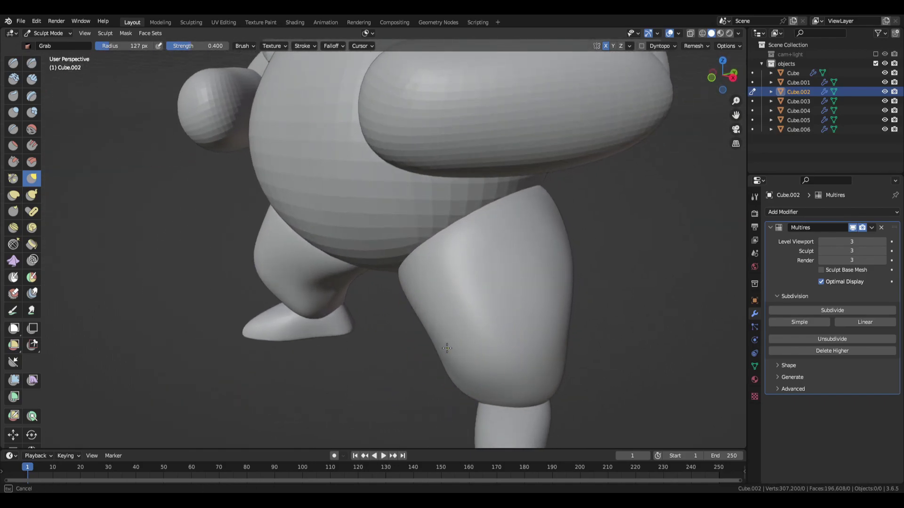
{"action": "middle_click_drag", "start_coordinate": [537, 380], "coordinate": [480, 342]}
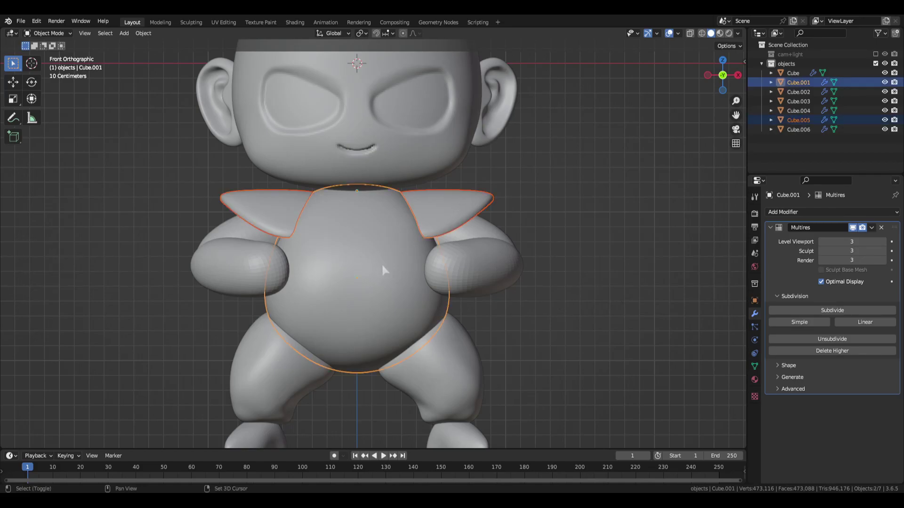
Merge the shoulder piece into the torso with a Boolean union
{"action": "key", "text": "ctrl+shift+KP_Add"}
{"action": "middle_click_drag", "start_coordinate": [536, 315], "coordinate": [349, 281]}
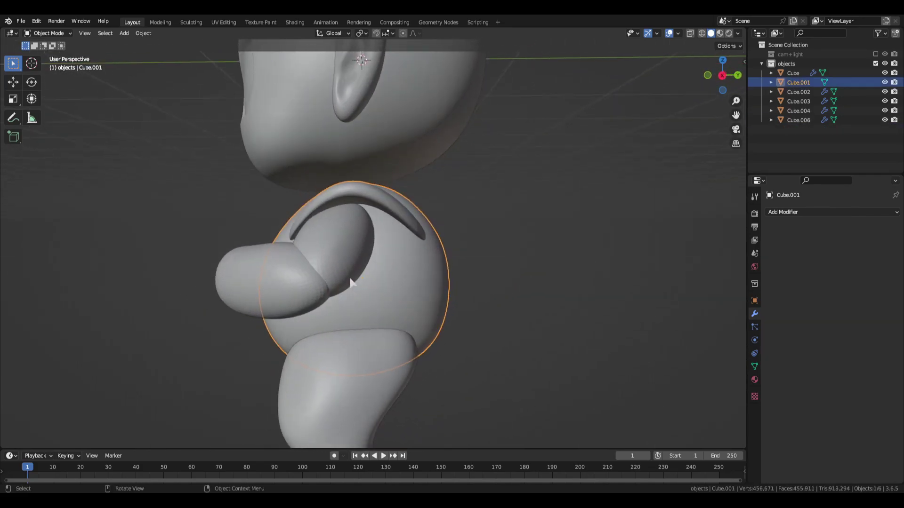
Switch the torso to Sculpt Mode and build up the shoulder seams with the Clay Strips brush
{"action": "key", "text": "KP_1"}
{"action": "key", "text": "ctrl+Tab"}
{"action": "left_click", "coordinate": [440, 387]}
{"action": "scroll", "coordinate": [424, 226], "scroll_direction": "up", "scroll_amount": 5}
{"action": "mouse_move", "coordinate": [426, 210]}
{"action": "middle_mouse_down"}
{"action": "mouse_move", "coordinate": [399, 218]}
{"action": "mouse_move", "coordinate": [388, 197]}
{"action": "mouse_move", "coordinate": [378, 204]}
{"action": "middle_mouse_up"}
{"action": "left_click", "coordinate": [357, 207]}
{"action": "left_click_drag", "start_coordinate": [386, 163], "coordinate": [382, 168]}
{"action": "mouse_move", "coordinate": [368, 233]}
{"action": "middle_mouse_down"}
{"action": "mouse_move", "coordinate": [355, 215]}
{"action": "mouse_move", "coordinate": [384, 238]}
{"action": "mouse_move", "coordinate": [354, 323]}
{"action": "middle_mouse_up"}
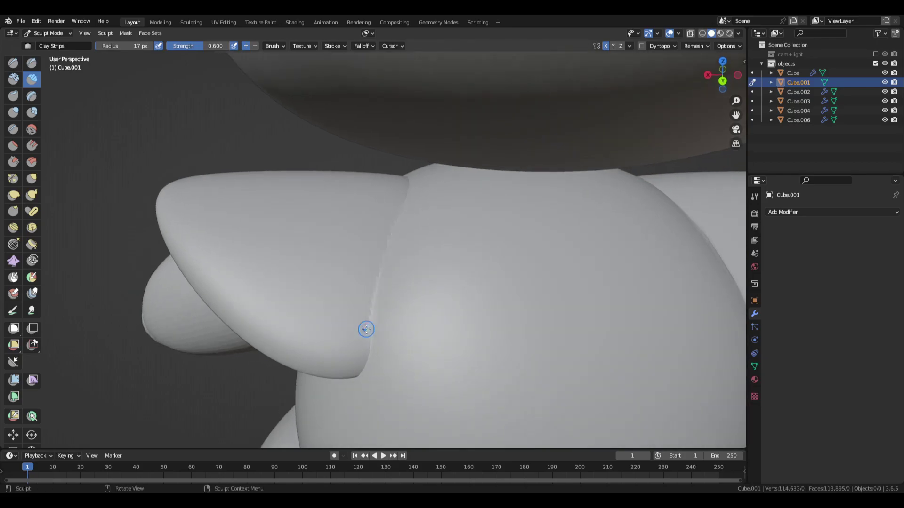
{"action": "middle_click_drag", "start_coordinate": [360, 384], "coordinate": [384, 272]}
{"action": "left_click_drag", "start_coordinate": [384, 272], "coordinate": [391, 191]}
Paint a mask line along the torso's neckline with the Mask brush
{"action": "mouse_move", "coordinate": [391, 192]}
{"action": "middle_mouse_down"}
{"action": "mouse_move", "coordinate": [315, 186]}
{"action": "mouse_move", "coordinate": [471, 188]}
{"action": "middle_mouse_up"}
{"action": "key", "text": "m"}
{"action": "left_click_drag", "start_coordinate": [333, 196], "coordinate": [492, 163]}
{"action": "scroll", "coordinate": [471, 188], "scroll_direction": "up", "scroll_amount": 5}
{"action": "mouse_move", "coordinate": [249, 266]}
{"action": "middle_mouse_down"}
{"action": "mouse_move", "coordinate": [444, 245]}
{"action": "mouse_move", "coordinate": [282, 242]}
{"action": "middle_mouse_up"}
{"action": "left_click_drag", "start_coordinate": [282, 242], "coordinate": [523, 250]}
{"action": "left_click_drag", "start_coordinate": [594, 240], "coordinate": [351, 262]}
Mask the seams between the shoulder pads and the torso
{"action": "middle_click_drag", "start_coordinate": [325, 249], "coordinate": [501, 254]}
{"action": "scroll", "coordinate": [503, 254], "scroll_direction": "down", "scroll_amount": 2}
{"action": "left_click_drag", "start_coordinate": [520, 269], "coordinate": [400, 332]}
{"action": "mouse_move", "coordinate": [400, 332]}
{"action": "middle_mouse_down"}
{"action": "mouse_move", "coordinate": [375, 340]}
{"action": "mouse_move", "coordinate": [474, 318]}
{"action": "mouse_move", "coordinate": [471, 215]}
{"action": "middle_mouse_up"}
{"action": "mouse_move", "coordinate": [254, 333]}
{"action": "middle_mouse_down", "text": "ctrl"}
{"action": "mouse_move", "coordinate": [468, 298]}
{"action": "mouse_move", "coordinate": [433, 192]}
{"action": "mouse_move", "coordinate": [421, 194]}
{"action": "middle_mouse_up", "text": "ctrl"}
{"action": "left_click_drag", "start_coordinate": [422, 195], "coordinate": [478, 270]}
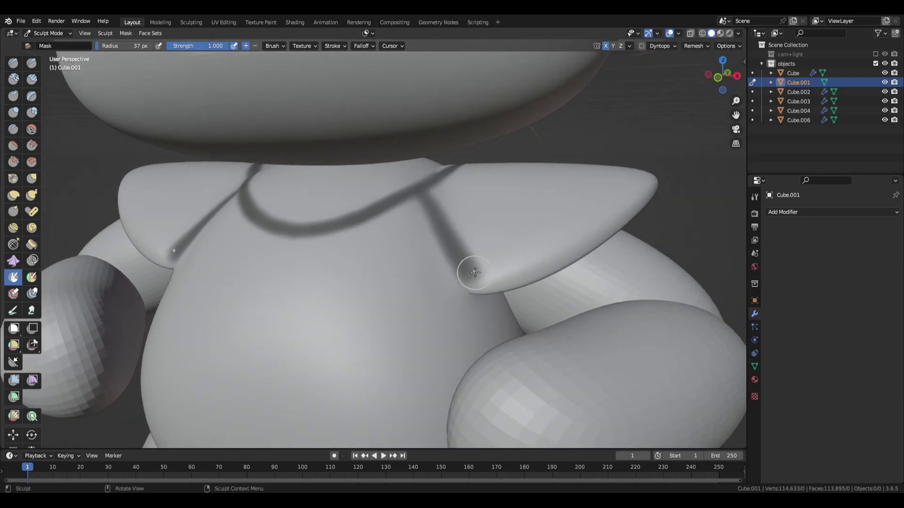
Mask the outer edges of the shoulder pads
{"action": "mouse_move", "coordinate": [637, 194]}
{"action": "middle_mouse_down"}
{"action": "mouse_move", "coordinate": [379, 125]}
{"action": "mouse_move", "coordinate": [136, 318]}
{"action": "middle_mouse_up"}
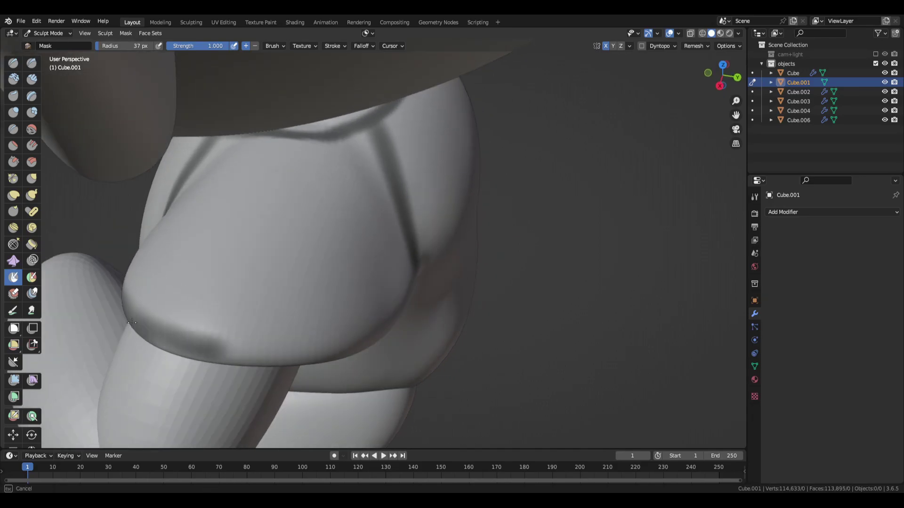
{"action": "mouse_move", "coordinate": [394, 312]}
{"action": "middle_mouse_down"}
{"action": "mouse_move", "coordinate": [298, 214]}
{"action": "mouse_move", "coordinate": [363, 183]}
{"action": "middle_mouse_up"}
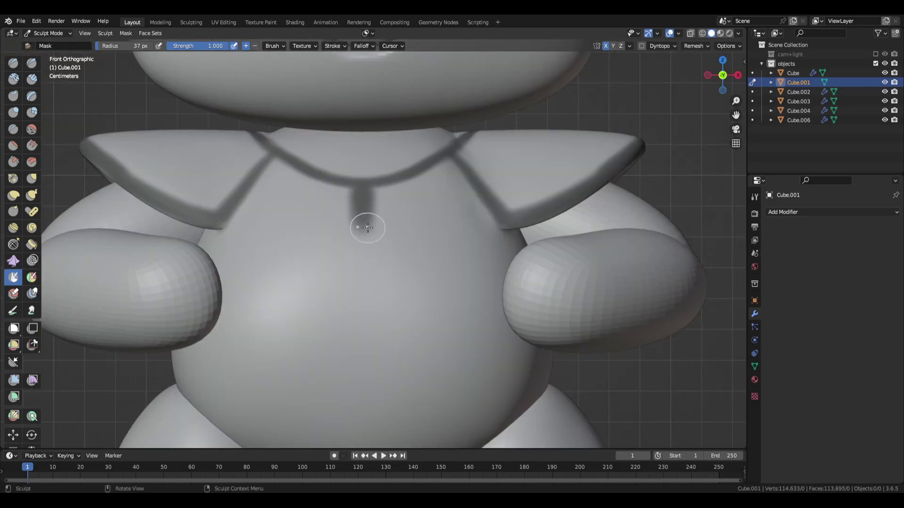
Mask the chest's centre line and the curved lower chest outline around to the sides
{"action": "left_click_drag", "start_coordinate": [365, 228], "coordinate": [489, 294]}
{"action": "middle_click_drag", "start_coordinate": [489, 294], "coordinate": [534, 162]}
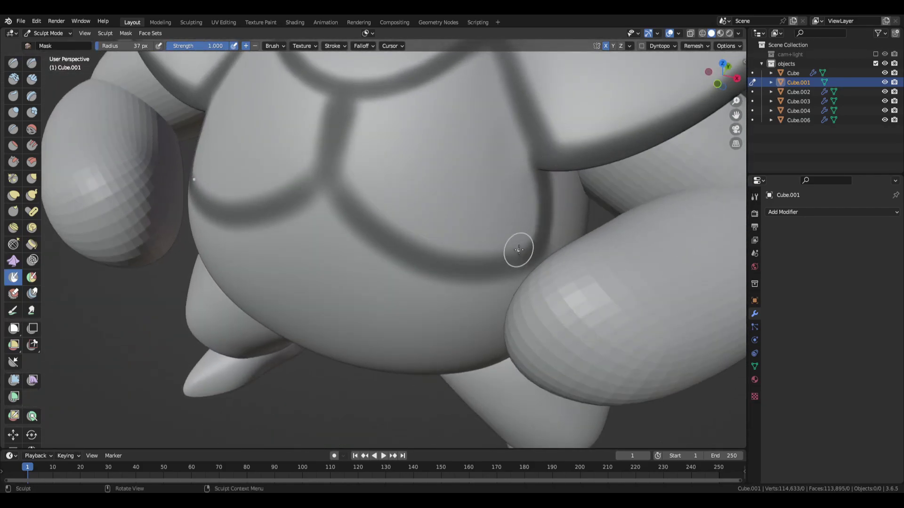
{"action": "middle_click_drag", "start_coordinate": [517, 253], "coordinate": [373, 252], "text": "alt"}
{"action": "scroll", "coordinate": [363, 226], "scroll_direction": "down", "scroll_amount": 2}
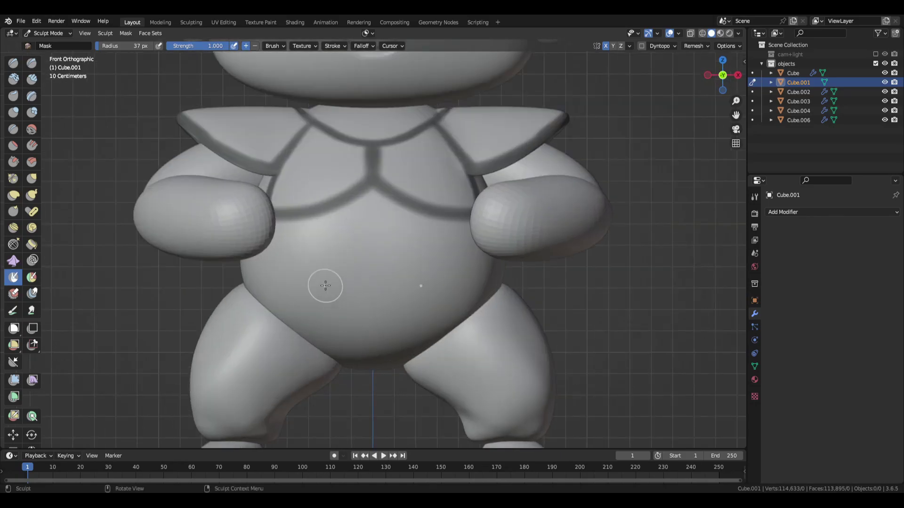
Mask an arch over the belly and fill the area where it meets the chest lines
{"action": "scroll", "coordinate": [325, 286], "scroll_direction": "up", "scroll_amount": 2}
{"action": "mouse_move", "coordinate": [344, 187]}
{"action": "left_mouse_down"}
{"action": "mouse_move", "coordinate": [288, 238]}
{"action": "mouse_move", "coordinate": [285, 283]}
{"action": "left_mouse_up"}
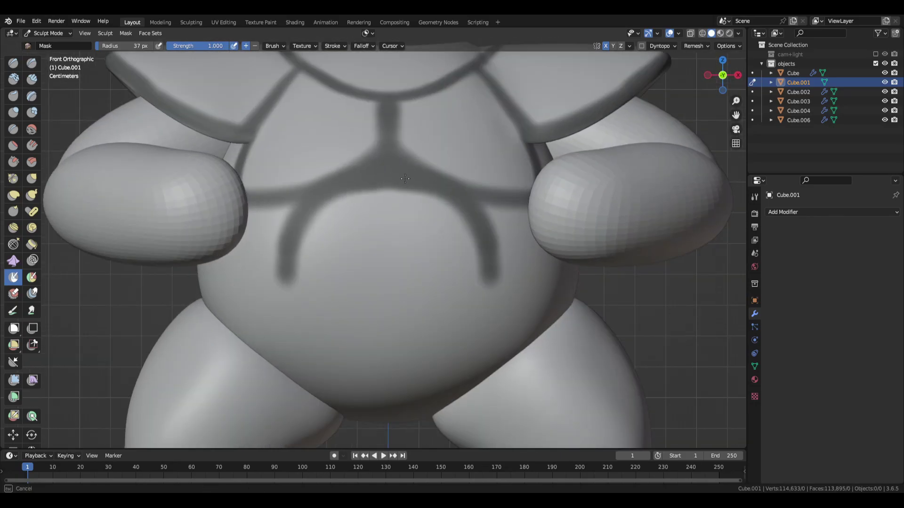
{"action": "scroll", "coordinate": [405, 179], "scroll_direction": "down", "scroll_amount": 2}
Thicken the mask along the shoulder pads' lower edges and invert the mask
{"action": "scroll", "coordinate": [186, 167], "scroll_direction": "up", "scroll_amount": 3}
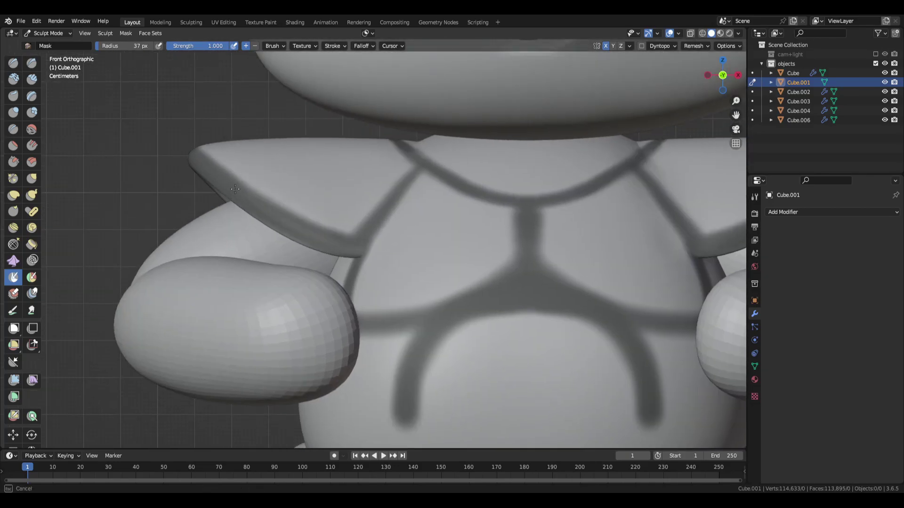
{"action": "scroll", "coordinate": [235, 189], "scroll_direction": "down", "scroll_amount": 2}
{"action": "scroll", "coordinate": [394, 191], "scroll_direction": "up", "scroll_amount": 3}
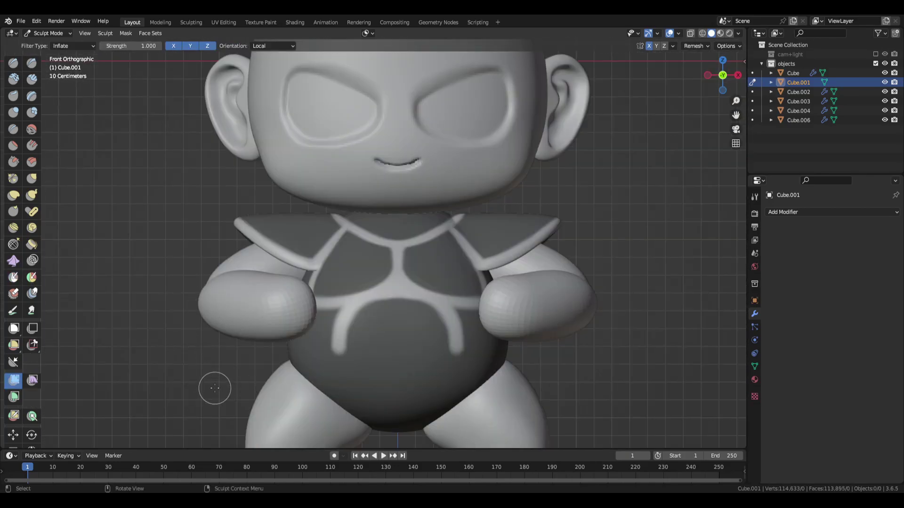
Raise the unmasked trim lines with the Inflate mesh filter at strength 1.000, and clear the mask
{"action": "left_click_drag", "start_coordinate": [214, 388], "coordinate": [223, 390]}
{"action": "middle_click_drag", "start_coordinate": [521, 313], "coordinate": [331, 279]}
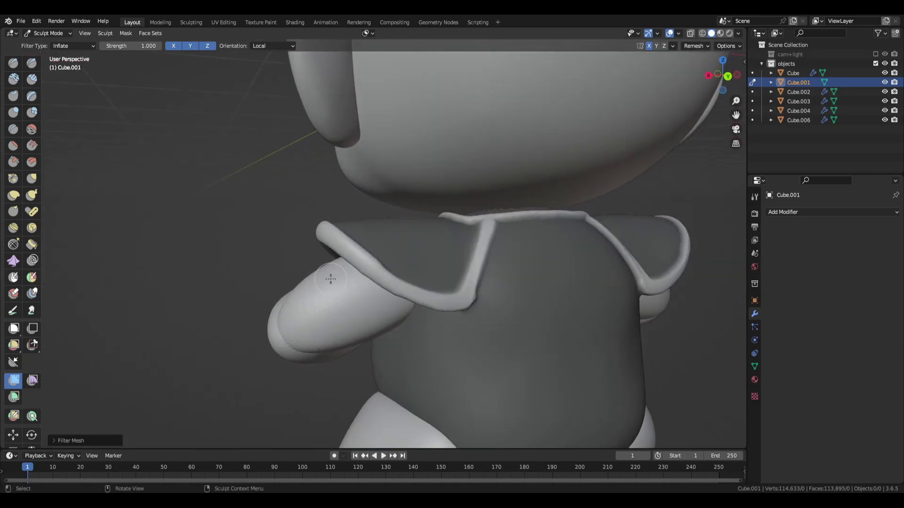
{"action": "key", "text": "x"}
{"action": "key", "text": "a"}
{"action": "left_click", "coordinate": [383, 337]}
Smooth the raised trim along the back shoulder seams with the Smooth brush at strength 0.700
{"action": "mouse_move", "coordinate": [438, 277]}
{"action": "middle_mouse_down"}
{"action": "mouse_move", "coordinate": [399, 270]}
{"action": "mouse_move", "coordinate": [429, 301]}
{"action": "middle_mouse_up"}
{"action": "middle_click_drag", "start_coordinate": [369, 292], "coordinate": [345, 300]}
{"action": "key", "text": "shift+s"}
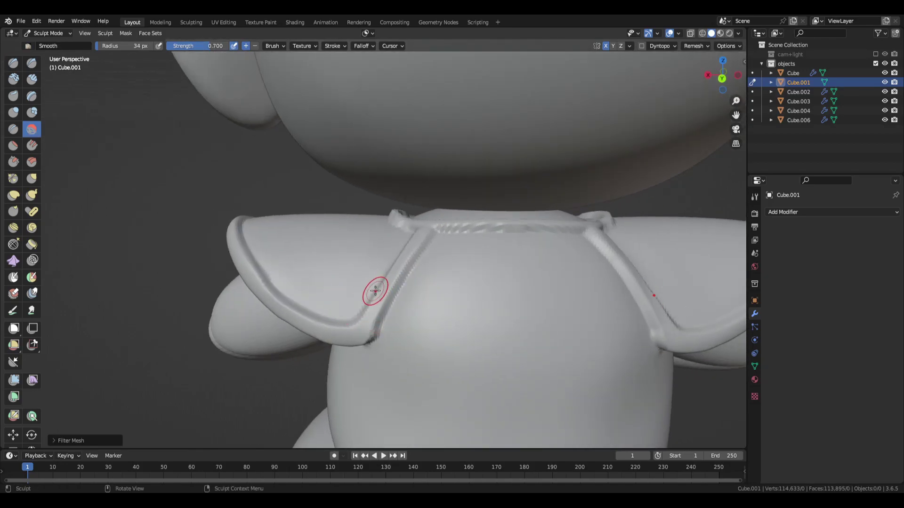
{"action": "left_click", "coordinate": [754, 197]}
{"action": "scroll", "coordinate": [425, 268], "scroll_direction": "up", "scroll_amount": 2}
{"action": "left_click_drag", "start_coordinate": [433, 225], "coordinate": [378, 297]}
{"action": "middle_click_drag", "start_coordinate": [377, 325], "coordinate": [161, 313]}
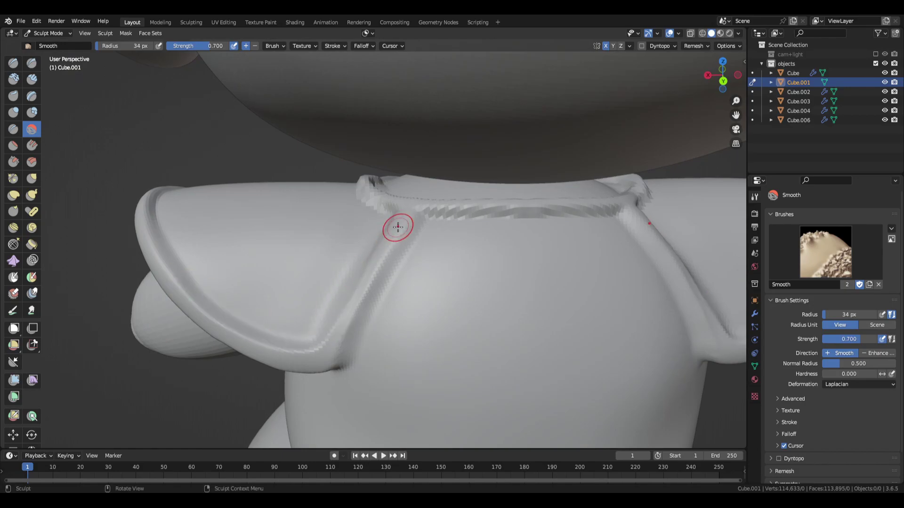
{"action": "middle_click_drag", "start_coordinate": [319, 314], "coordinate": [366, 226]}
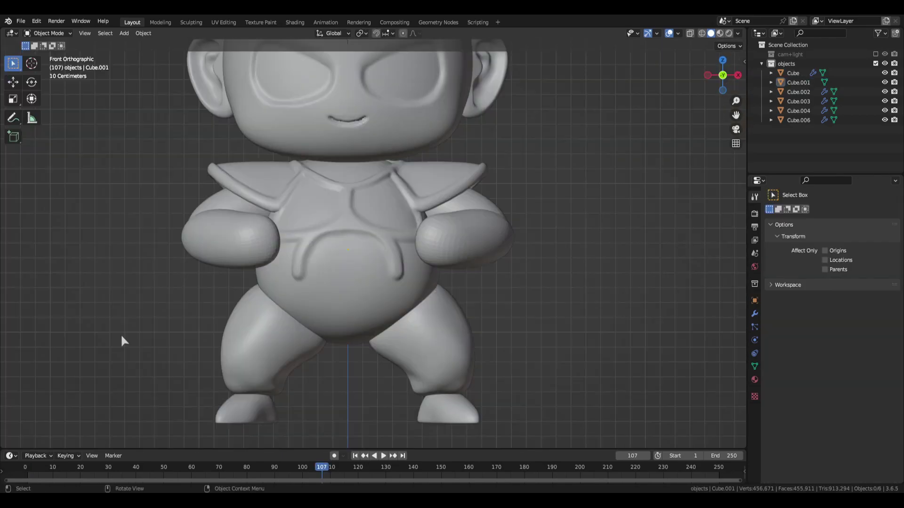
Add a torus and thin its ring so it forms a slim band around the character
{"action": "key", "text": "shift+a"}
{"action": "mouse_move", "coordinate": [108, 302]}
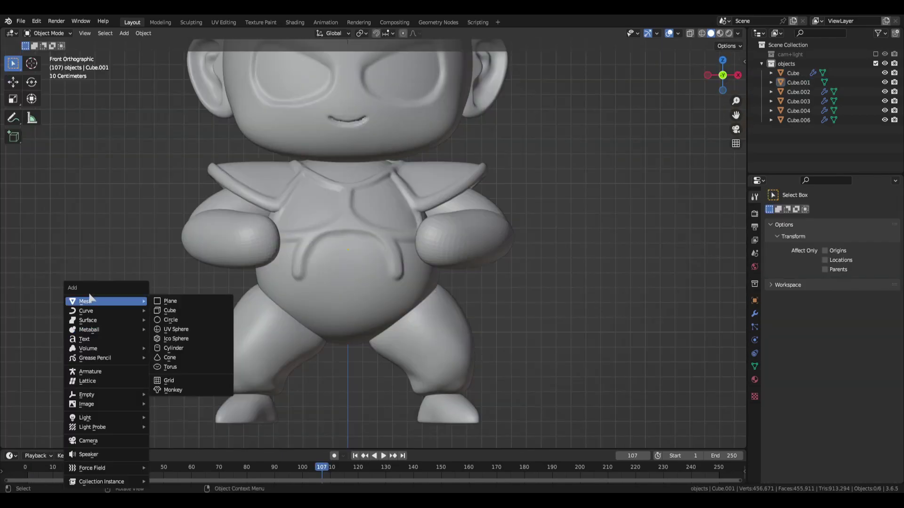
{"action": "left_click", "coordinate": [170, 366]}
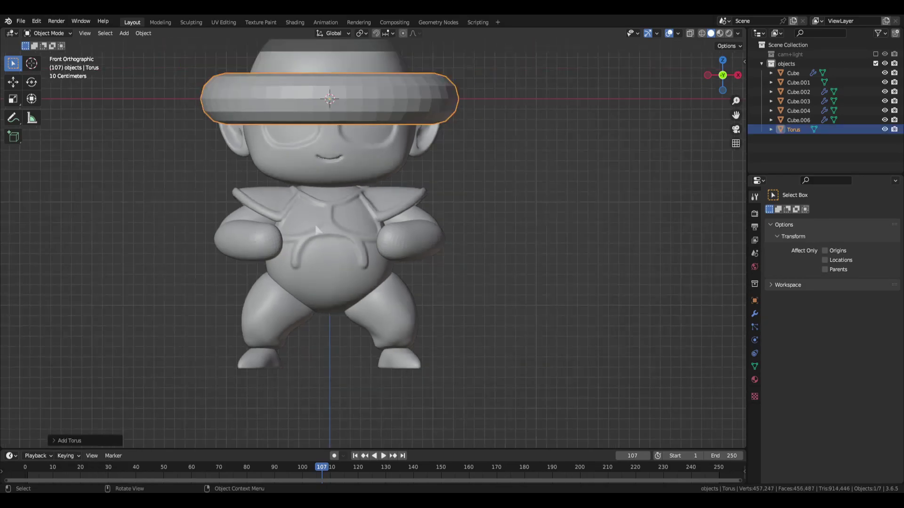
{"action": "left_click", "coordinate": [75, 440]}
{"action": "middle_click_drag", "start_coordinate": [305, 244], "coordinate": [245, 316]}
{"action": "left_click_drag", "start_coordinate": [149, 354], "coordinate": [120, 355]}
{"action": "key", "text": "alt+a"}
{"action": "scroll", "coordinate": [378, 279], "scroll_direction": "up", "scroll_amount": 2, "text": "alt"}
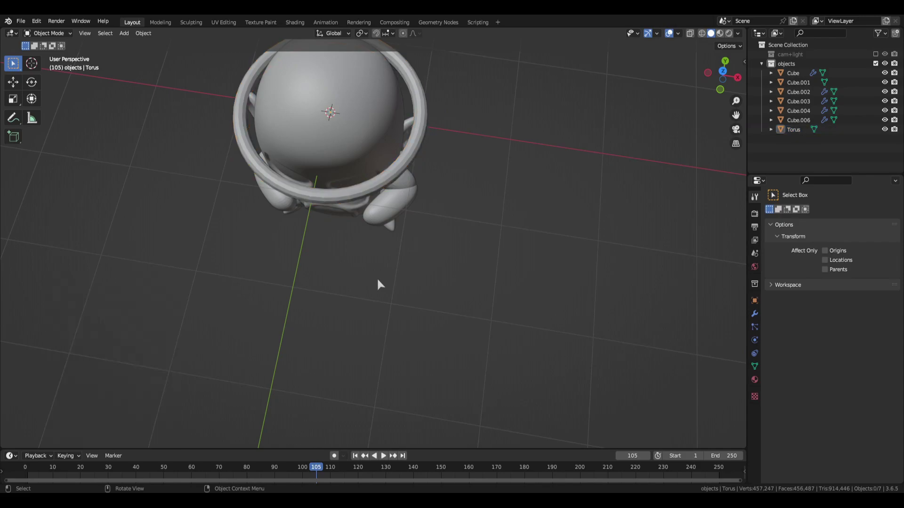
Lower the torus along Z to the waist and scale it to fit the body as a belt
{"action": "key", "text": "KP_1"}
{"action": "left_click", "coordinate": [329, 192]}
{"action": "key", "text": "g"}
{"action": "key", "text": "z"}
{"action": "left_click", "coordinate": [355, 342]}
{"action": "scroll", "coordinate": [354, 341], "scroll_direction": "up", "scroll_amount": 5}
{"action": "key", "text": "s"}
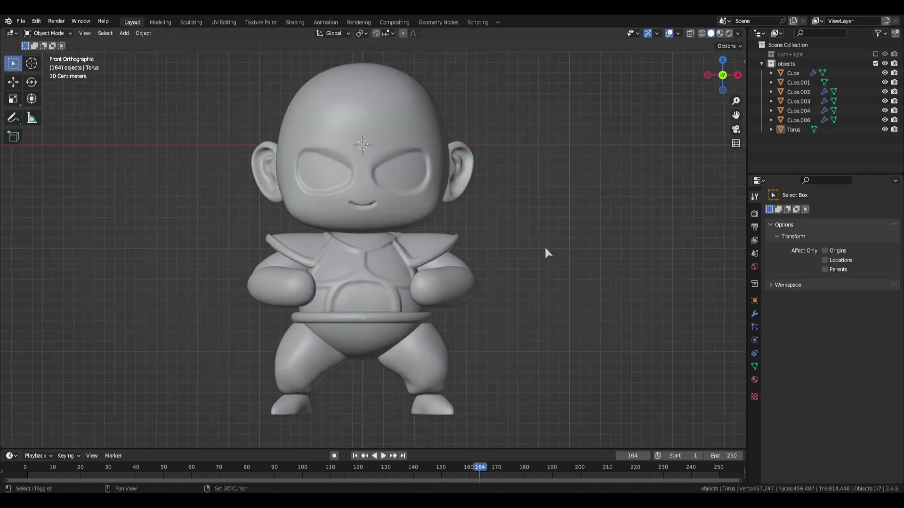
Add a UV sphere, rotated 90° in the side view, and apply its rotation
{"action": "key", "text": "shift+a"}
{"action": "mouse_move", "coordinate": [546, 249]}
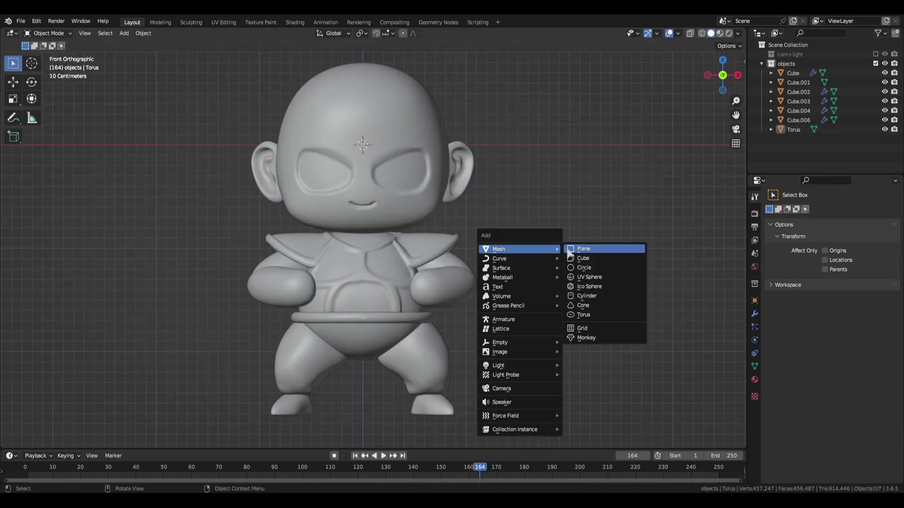
{"action": "left_click", "coordinate": [588, 277]}
{"action": "key", "text": "KP_3"}
{"action": "type", "text": "rz90"}
{"action": "key", "text": "Return"}
{"action": "key", "text": "ctrl+a"}
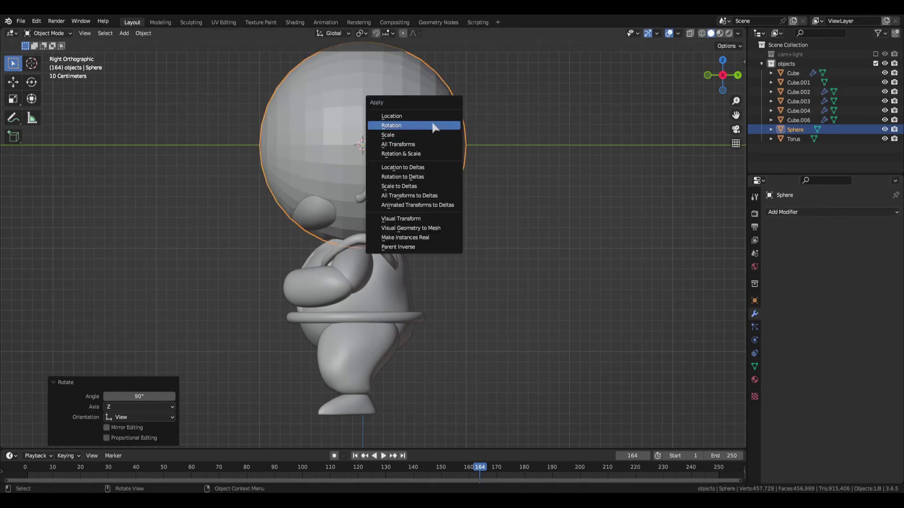
{"action": "left_click", "coordinate": [432, 126]}
Add an X-axis Mirror modifier to the sphere, and shift its mesh off centre and shrink it to about half size
{"action": "left_click", "coordinate": [800, 212]}
{"action": "left_click", "coordinate": [710, 320]}
{"action": "key", "text": "KP_1"}
{"action": "key", "text": "Tab"}
{"action": "key", "text": "g"}
{"action": "left_click", "coordinate": [668, 220]}
{"action": "key", "text": "s"}
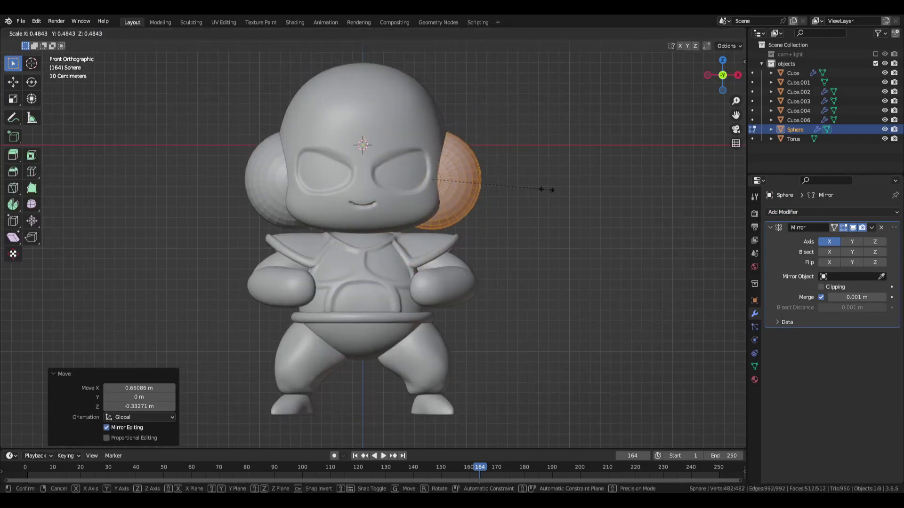
{"action": "left_click", "coordinate": [498, 190]}
Move the mirrored sphere mesh forward to the face and position it within the eye socket as an eyeball
{"action": "key", "text": "KP_3"}
{"action": "key", "text": "g"}
{"action": "left_click", "coordinate": [419, 293]}
{"action": "key", "text": "KP_1"}
{"action": "scroll", "coordinate": [515, 284], "scroll_direction": "up", "scroll_amount": 3}
{"action": "middle_click_drag", "start_coordinate": [457, 145], "coordinate": [531, 295], "text": "shift"}
{"action": "key", "text": "g"}
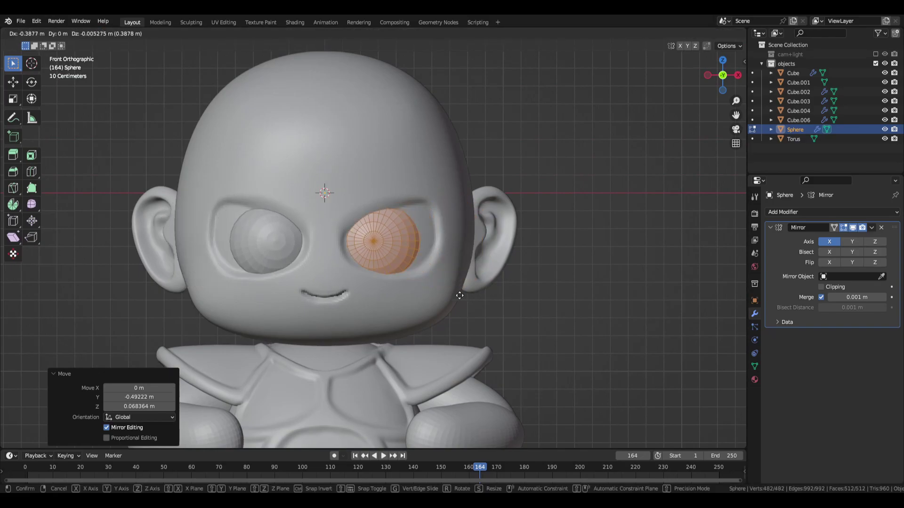
{"action": "left_click", "coordinate": [456, 301]}
{"action": "key", "text": "KP_3"}
{"action": "key", "text": "KP_1"}
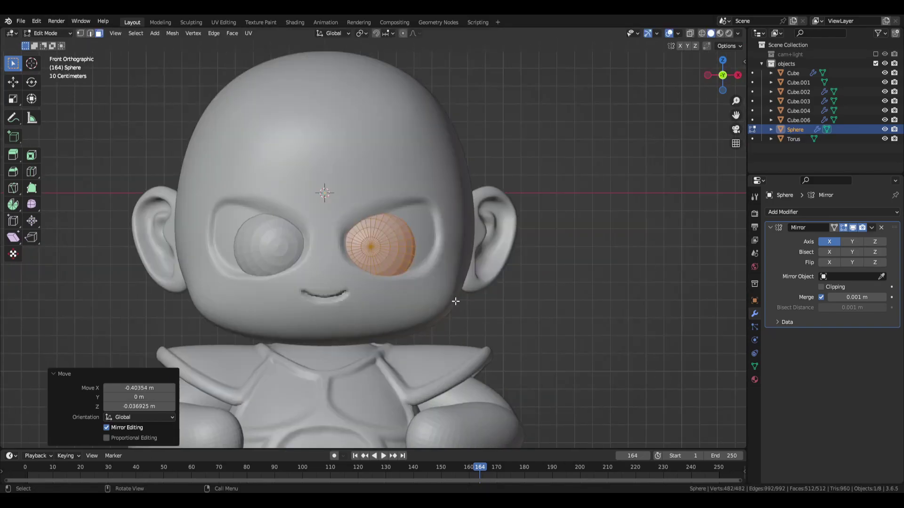
Duplicate the eyeball mesh in place and scale the copy up by about 1.45
{"action": "scroll", "coordinate": [454, 301], "scroll_direction": "up", "scroll_amount": 2}
{"action": "middle_click_drag", "start_coordinate": [407, 247], "coordinate": [384, 249], "text": "shift"}
{"action": "key", "text": "shift+d"}
{"action": "right_click", "coordinate": [384, 249]}
{"action": "key", "text": "s"}
{"action": "left_click", "coordinate": [475, 253]}
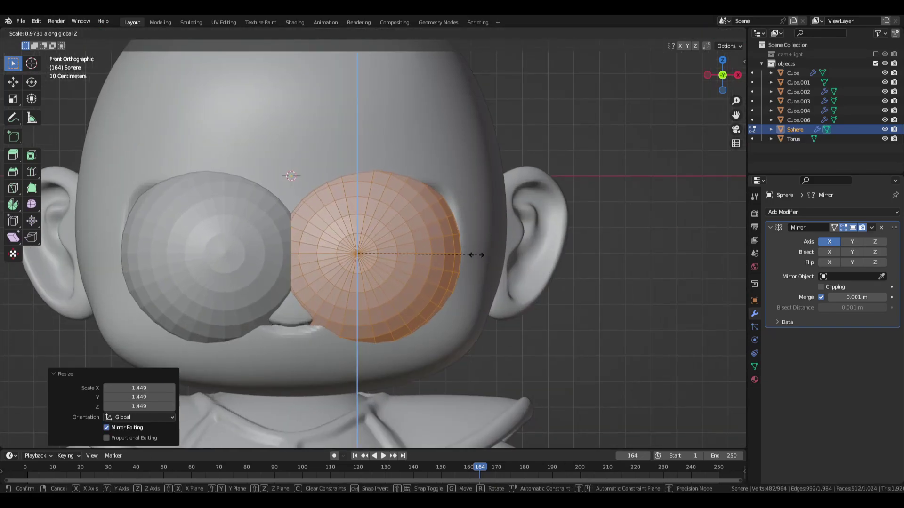
Rotate the duplicated sphere 90° in the side view, and resize and move it to fit the eye socket
{"action": "key", "text": "KP_3"}
{"action": "key", "text": "r"}
{"action": "right_click", "coordinate": [476, 256]}
{"action": "key", "text": "KP_1"}
{"action": "key", "text": "s"}
{"action": "key", "text": "x"}
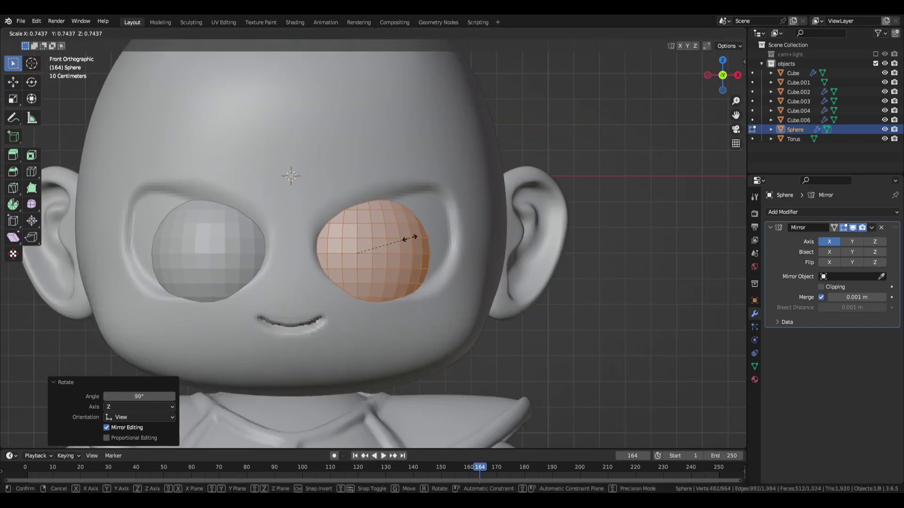
{"action": "left_click", "coordinate": [453, 244]}
{"action": "key", "text": "g"}
{"action": "left_click", "coordinate": [458, 233]}
Flatten the duplicated sphere along Y and push it back into the eye socket behind the eyeball
{"action": "key", "text": "KP_3"}
{"action": "key", "text": "s"}
{"action": "key", "text": "y"}
{"action": "left_click", "coordinate": [409, 232]}
{"action": "key", "text": "g"}
{"action": "key", "text": "y"}
{"action": "left_click", "coordinate": [451, 238]}
{"action": "key", "text": "s"}
{"action": "key", "text": "y"}
{"action": "left_click", "coordinate": [404, 234]}
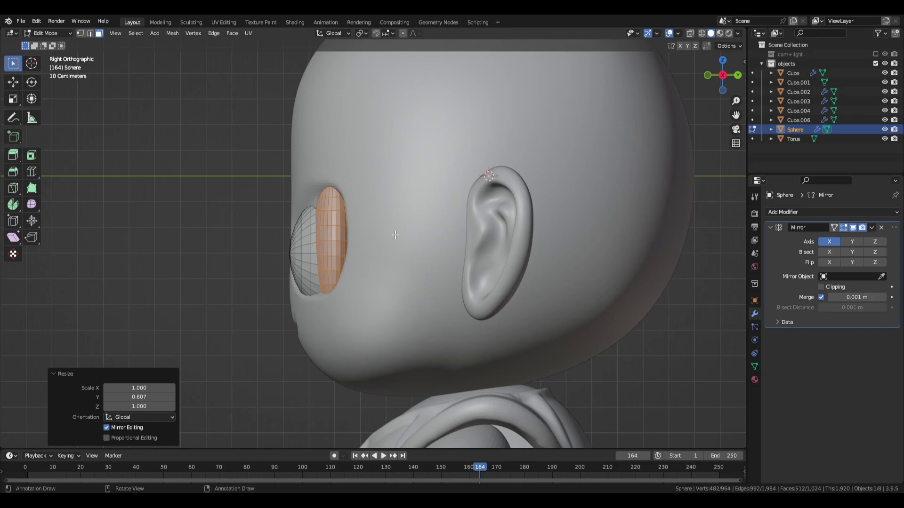
Tilt the flattened sphere with a trackball rotation to follow the face, and shift it along Y
{"action": "key", "text": "KP_1"}
{"action": "key", "text": "r"}
{"action": "key", "text": "r"}
{"action": "left_click", "coordinate": [405, 244]}
{"action": "key", "text": "g"}
{"action": "key", "text": "y"}
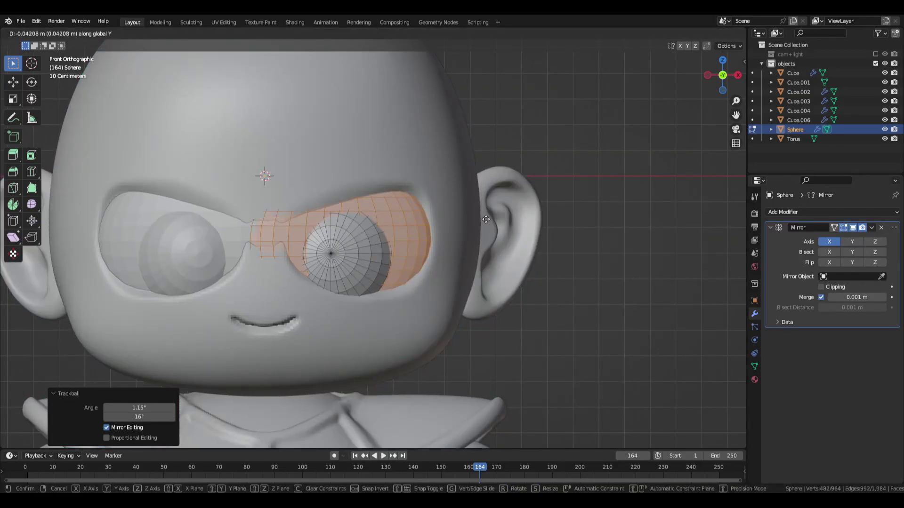
{"action": "left_click", "coordinate": [468, 223]}
Fine-tune the flattened sphere's depth in the eye socket along Y from the side view
{"action": "key", "text": "s"}
{"action": "key", "text": "z"}
{"action": "right_click", "coordinate": [467, 228]}
{"action": "key", "text": "KP_3"}
{"action": "key", "text": "g"}
{"action": "key", "text": "y"}
{"action": "left_click", "coordinate": [427, 248]}
{"action": "key", "text": "KP_1"}
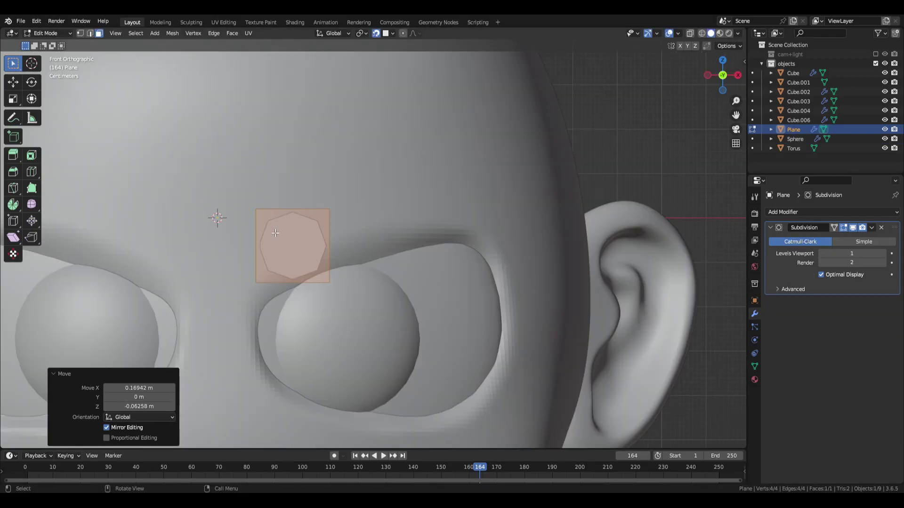
Shape the plane into a narrow slanted strip above the inner eye by moving and scaling its end edges
{"action": "key", "text": "g"}
{"action": "left_click", "coordinate": [254, 288]}
{"action": "key", "text": "s"}
{"action": "left_click", "coordinate": [345, 238]}
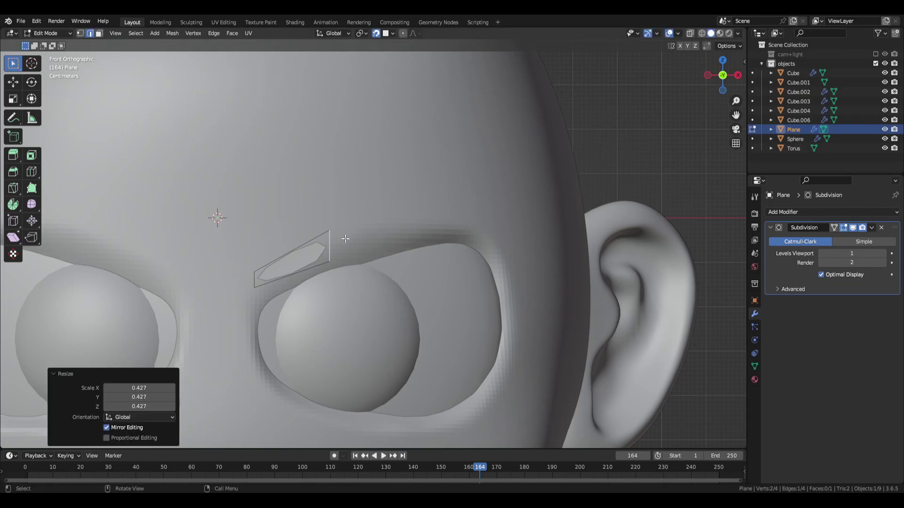
{"action": "left_click", "coordinate": [257, 279]}
{"action": "key", "text": "s"}
{"action": "left_click", "coordinate": [265, 275]}
{"action": "key", "text": "g"}
{"action": "left_click", "coordinate": [237, 319]}
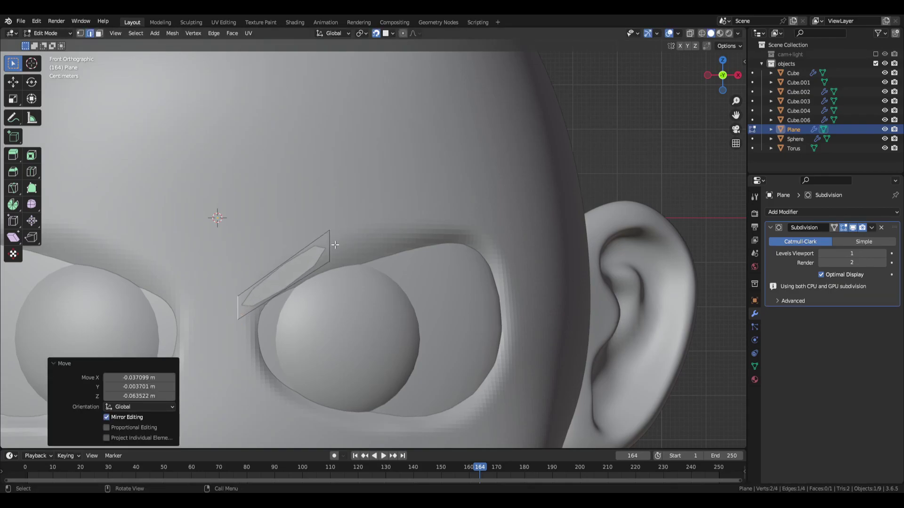
Extrude the strip's outer edge along the brow and scale the new edge up by about 2.24
{"action": "left_click", "coordinate": [330, 246]}
{"action": "key", "text": "e"}
{"action": "left_click", "coordinate": [411, 202]}
{"action": "key", "text": "g"}
{"action": "left_click", "coordinate": [406, 224]}
{"action": "key", "text": "s"}
{"action": "left_click", "coordinate": [369, 235]}
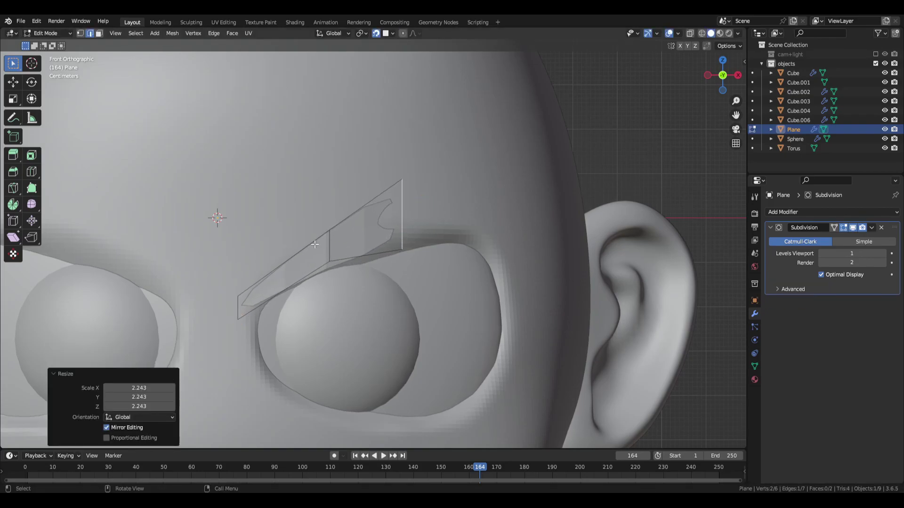
Move the strip's middle and inner-end vertices individually to refine the eyebrow outline
{"action": "left_click", "coordinate": [334, 244]}
{"action": "key", "text": "1"}
{"action": "left_click", "coordinate": [332, 232]}
{"action": "key", "text": "g"}
{"action": "left_click", "coordinate": [304, 238]}
{"action": "left_click", "coordinate": [329, 262]}
{"action": "key", "text": "g"}
{"action": "left_click", "coordinate": [321, 265]}
{"action": "left_click", "coordinate": [238, 296]}
{"action": "key", "text": "g"}
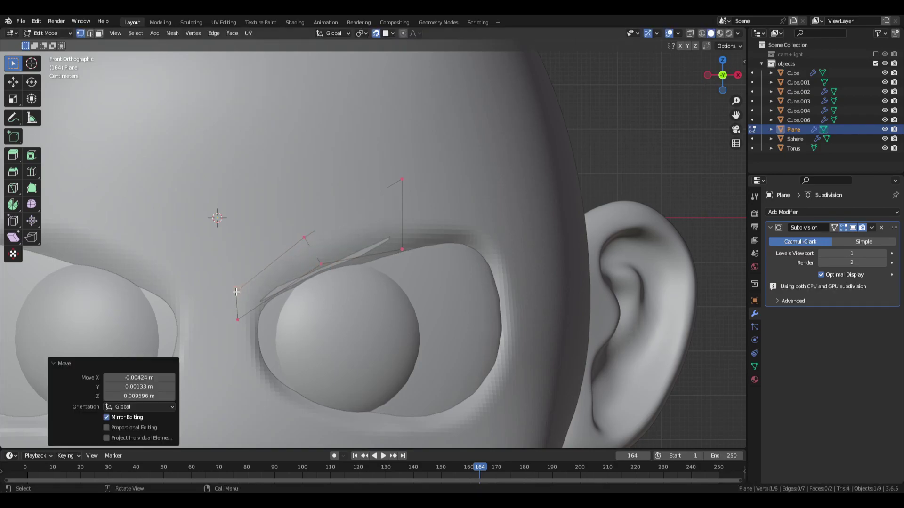
Add a loop cut to each of the two eyebrow sections and extrude the outer end further along the brow
{"action": "key", "text": "ctrl+e"}
{"action": "key", "text": "ctrl+r"}
{"action": "left_click", "coordinate": [274, 267]}
{"action": "right_click", "coordinate": [273, 266]}
{"action": "key", "text": "ctrl+r"}
{"action": "left_click", "coordinate": [361, 219]}
{"action": "right_click", "coordinate": [363, 221]}
{"action": "left_click", "coordinate": [411, 242]}
{"action": "key", "text": "e"}
{"action": "left_click", "coordinate": [475, 219]}
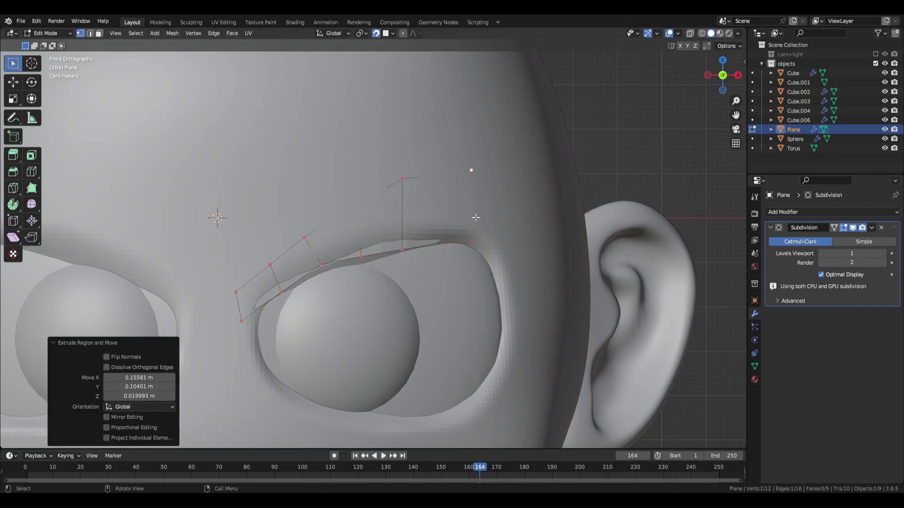
Add a Shrinkwrap modifier targeting Cube to the eyebrow, ordered ahead of the Subdivision modifier
{"action": "left_click", "coordinate": [800, 212]}
{"action": "left_click", "coordinate": [813, 321]}
{"action": "left_click", "coordinate": [550, 266]}
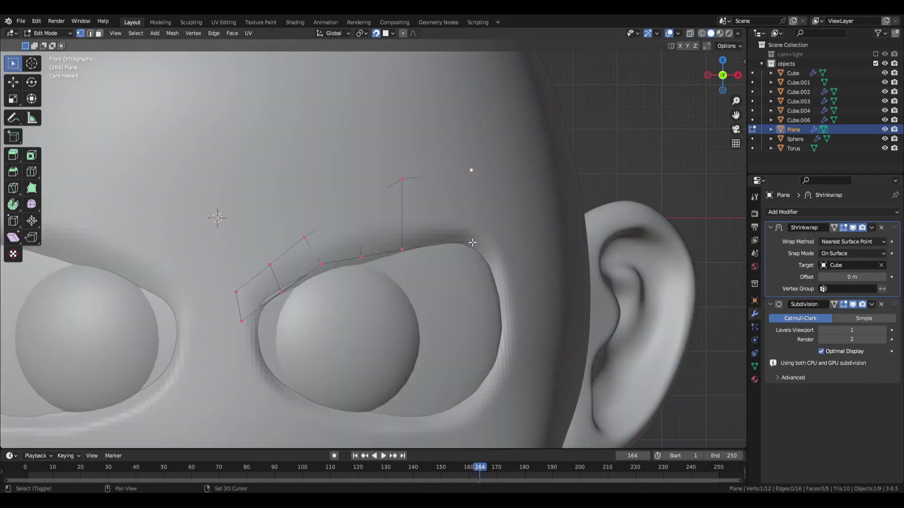
Extrude the eyebrow's outer end past the eye corner and return to Object Mode
{"action": "key", "text": "e"}
{"action": "left_click", "coordinate": [515, 264]}
{"action": "key", "text": "Tab"}
Add a Solidify modifier to the eyebrow and set its viewport subdivision level to 2
{"action": "left_click", "coordinate": [820, 212]}
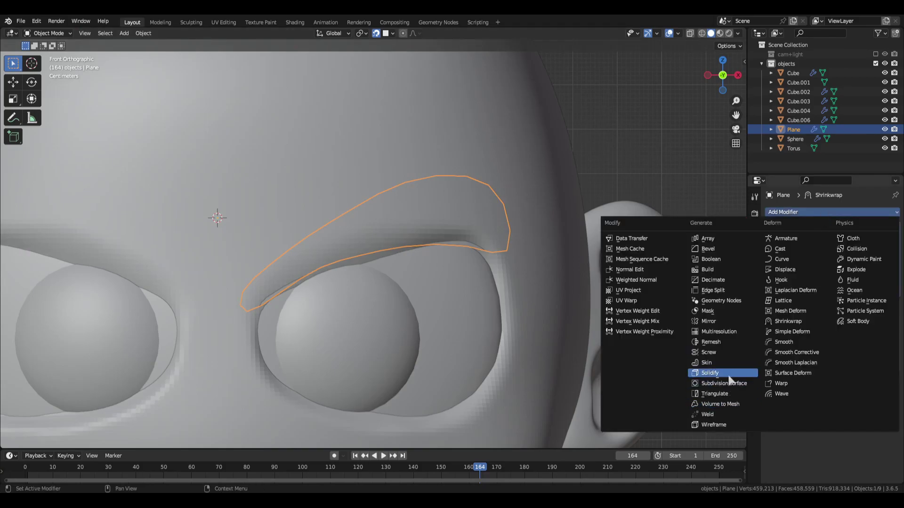
{"action": "left_click", "coordinate": [706, 371]}
{"action": "scroll", "coordinate": [885, 386], "scroll_direction": "down", "scroll_amount": 4}
{"action": "left_click", "coordinate": [883, 255]}
Set the eyebrow's Solidify thickness to 0.03 m and order the modifier ahead of Subdivision
{"action": "left_click_drag", "start_coordinate": [847, 353], "coordinate": [884, 342]}
{"action": "middle_click_drag", "start_coordinate": [518, 283], "coordinate": [404, 282]}
{"action": "left_click_drag", "start_coordinate": [879, 354], "coordinate": [820, 353]}
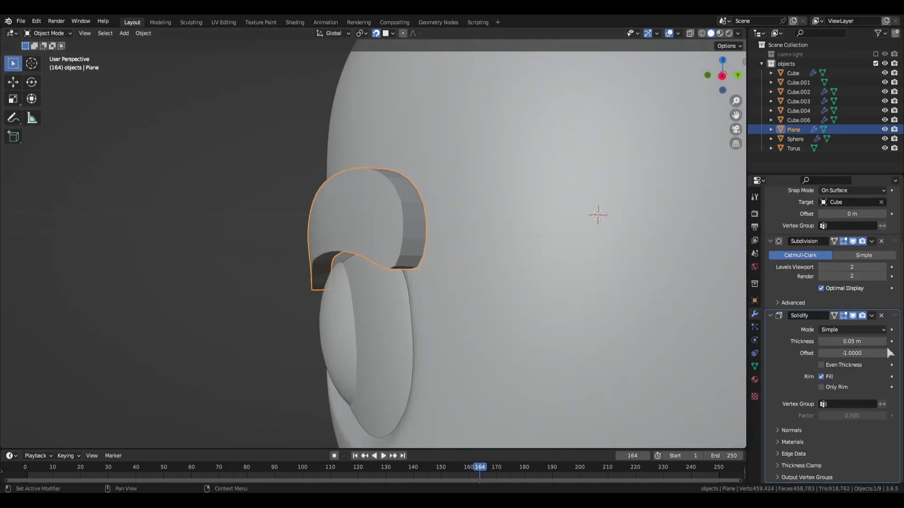
{"action": "left_click", "coordinate": [821, 343]}
{"action": "left_click_drag", "start_coordinate": [894, 316], "coordinate": [892, 240]}
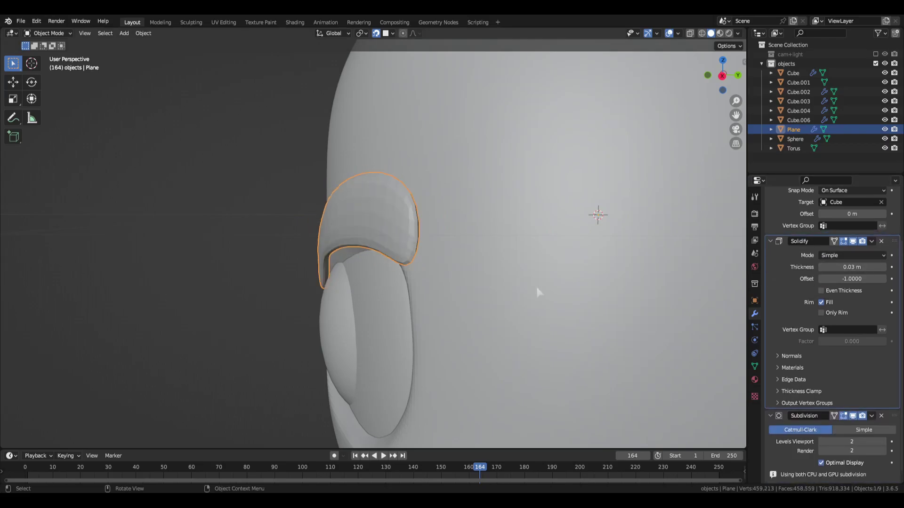
Mask the two chest panels of the armor inside their raised trim with the mirrored Mask brush
{"action": "key", "text": "KP_1"}
{"action": "middle_click_drag", "start_coordinate": [536, 284], "coordinate": [359, 257], "text": "shift"}
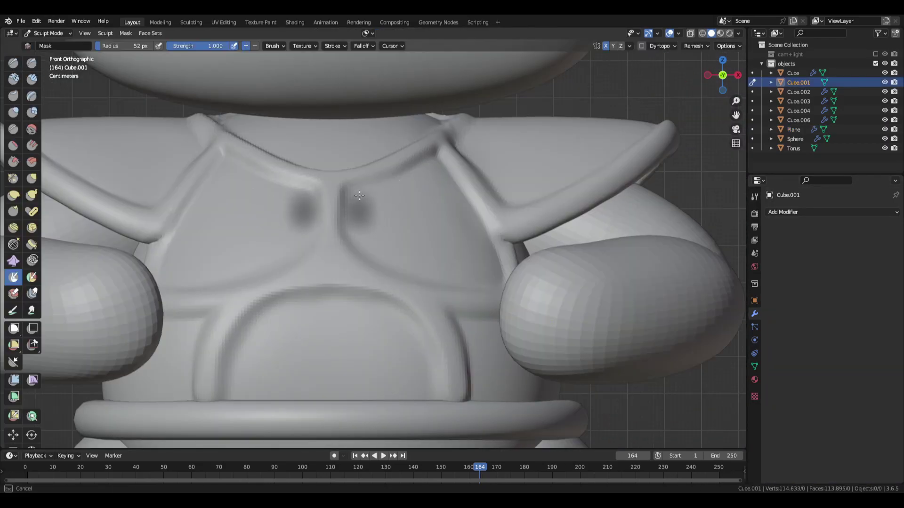
{"action": "mouse_move", "coordinate": [449, 272]}
{"action": "left_mouse_down"}
{"action": "mouse_move", "coordinate": [442, 190]}
{"action": "mouse_move", "coordinate": [388, 214]}
{"action": "mouse_move", "coordinate": [420, 215]}
{"action": "mouse_move", "coordinate": [440, 245]}
{"action": "left_mouse_up"}
{"action": "scroll", "coordinate": [424, 198], "scroll_direction": "up", "scroll_amount": 2}
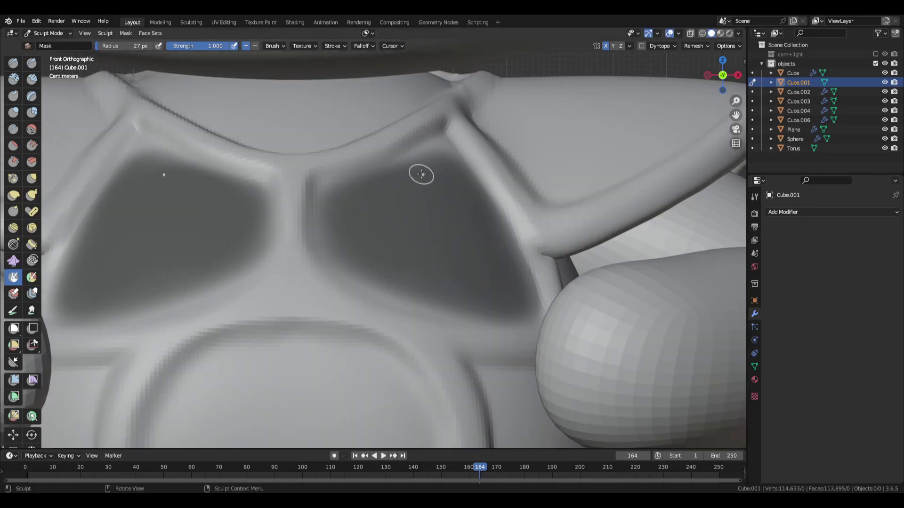
{"action": "left_click_drag", "start_coordinate": [439, 152], "coordinate": [525, 312]}
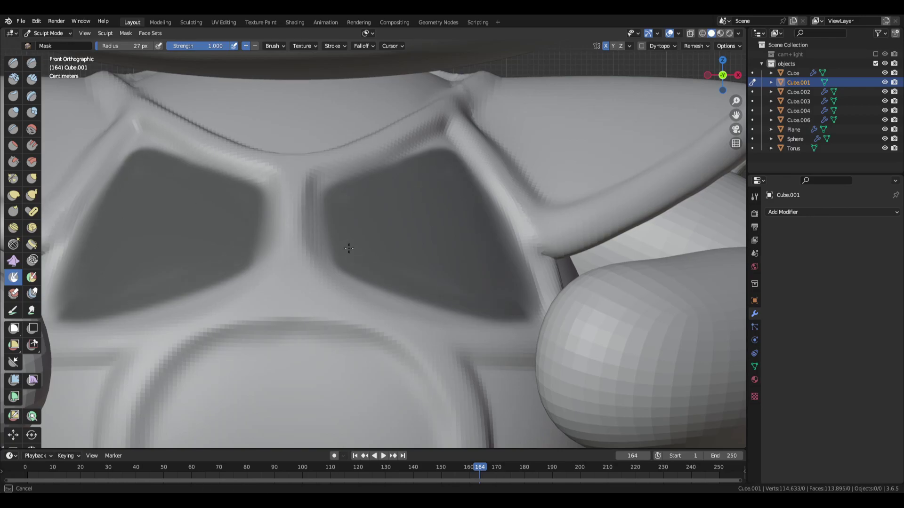
Extend the chest panel masks into the corners along the raised trim
{"action": "scroll", "coordinate": [498, 229], "scroll_direction": "down", "scroll_amount": 3}
{"action": "mouse_move", "coordinate": [498, 229]}
{"action": "middle_mouse_down"}
{"action": "mouse_move", "coordinate": [432, 245]}
{"action": "mouse_move", "coordinate": [441, 256]}
{"action": "middle_mouse_up"}
{"action": "left_click_drag", "start_coordinate": [460, 187], "coordinate": [462, 182]}
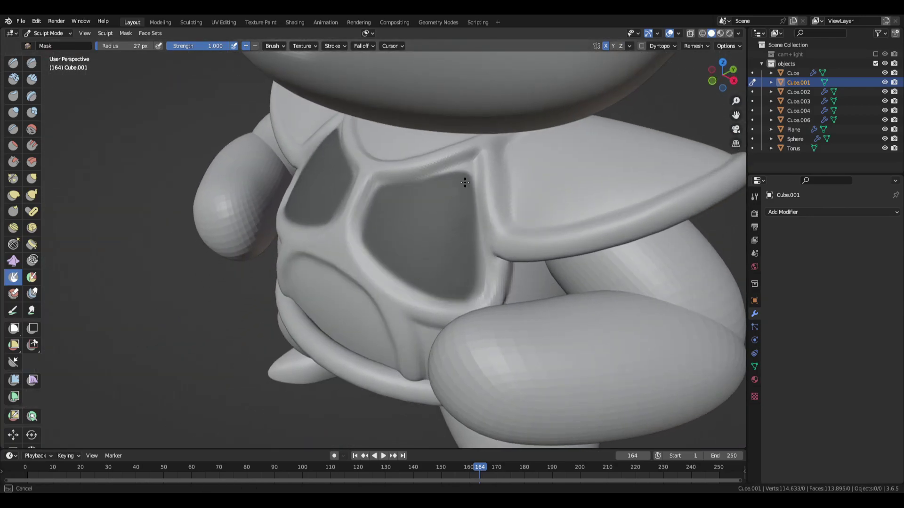
{"action": "middle_click_drag", "start_coordinate": [464, 183], "coordinate": [428, 268]}
{"action": "scroll", "coordinate": [428, 268], "scroll_direction": "up", "scroll_amount": 6}
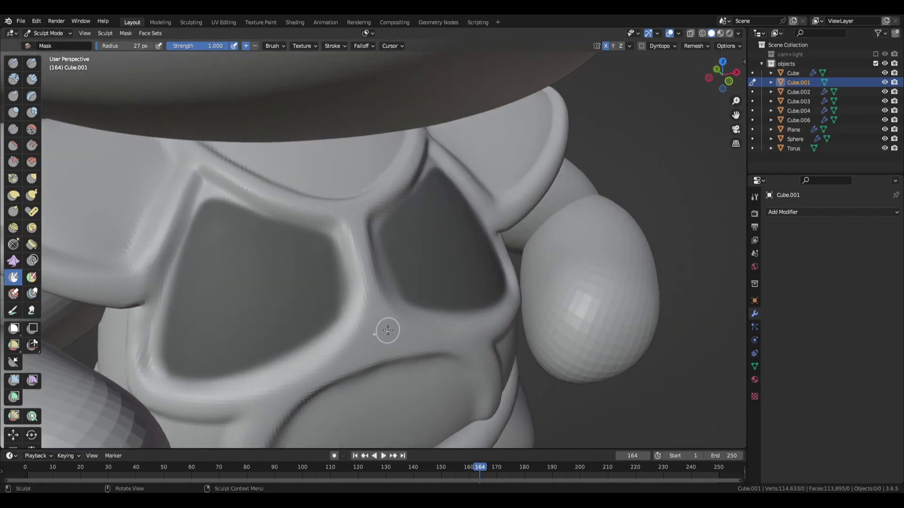
Mask the belly panel inside the arch and erase horizontal stripes from the mask
{"action": "middle_click_drag", "start_coordinate": [388, 330], "coordinate": [361, 275]}
{"action": "mouse_move", "coordinate": [275, 283]}
{"action": "left_mouse_down"}
{"action": "mouse_move", "coordinate": [381, 284]}
{"action": "mouse_move", "coordinate": [286, 365]}
{"action": "mouse_move", "coordinate": [246, 366]}
{"action": "mouse_move", "coordinate": [342, 368]}
{"action": "left_mouse_up"}
{"action": "mouse_move", "coordinate": [311, 284]}
{"action": "left_mouse_down"}
{"action": "mouse_move", "coordinate": [281, 286]}
{"action": "mouse_move", "coordinate": [250, 346]}
{"action": "mouse_move", "coordinate": [297, 330]}
{"action": "mouse_move", "coordinate": [333, 343]}
{"action": "left_mouse_up"}
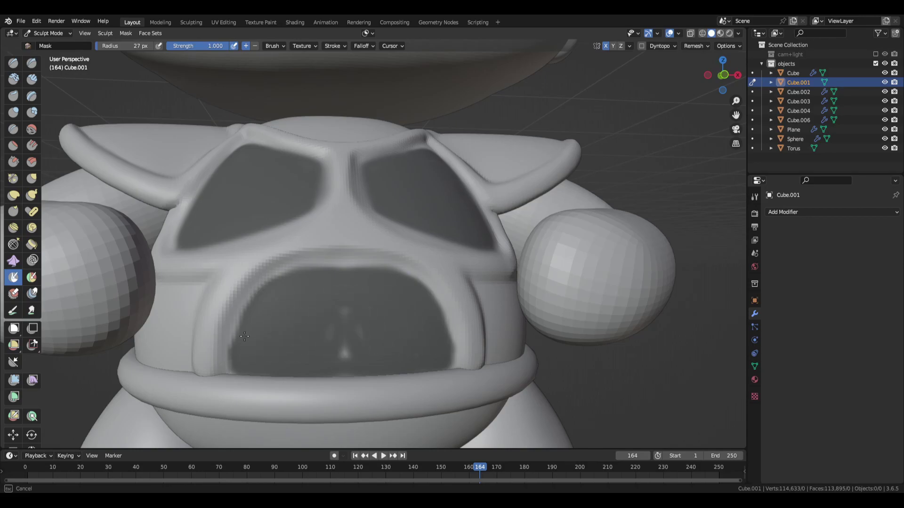
{"action": "key", "text": "KP_1"}
{"action": "scroll", "coordinate": [330, 306], "scroll_direction": "up", "scroll_amount": 3}
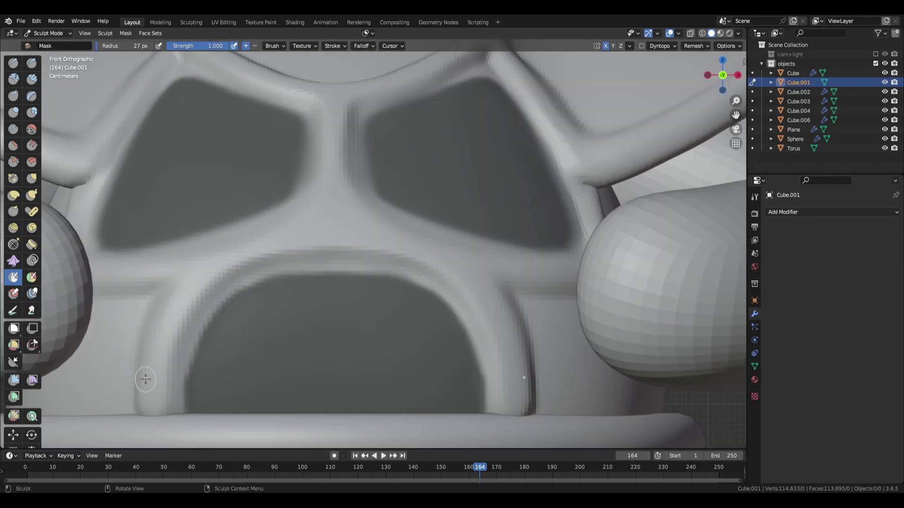
{"action": "left_click_drag", "start_coordinate": [232, 321], "coordinate": [342, 325], "text": "ctrl"}
Erase parallel front-to-back stripes from the shoulder pad masks with the Mask brush at radius 8 px
{"action": "left_click_drag", "start_coordinate": [351, 113], "coordinate": [353, 278], "text": "ctrl"}
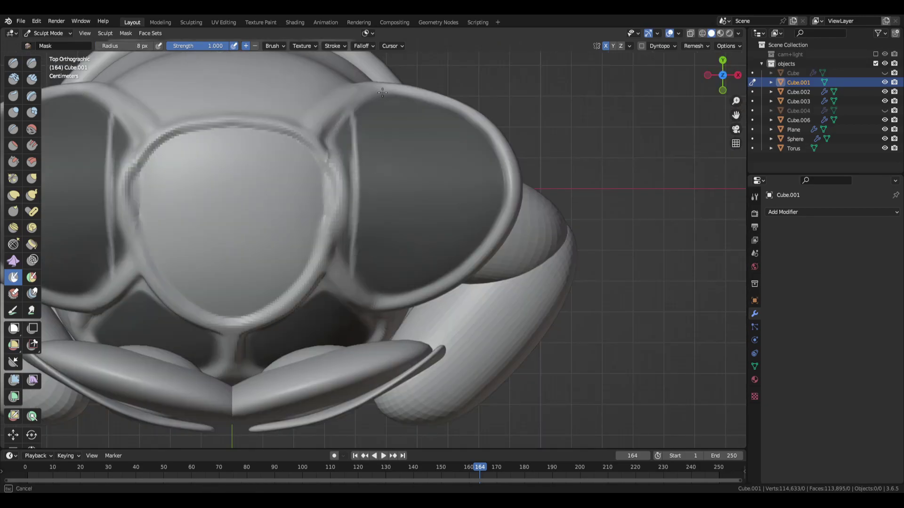
{"action": "left_click_drag", "start_coordinate": [384, 94], "coordinate": [385, 297], "text": "ctrl"}
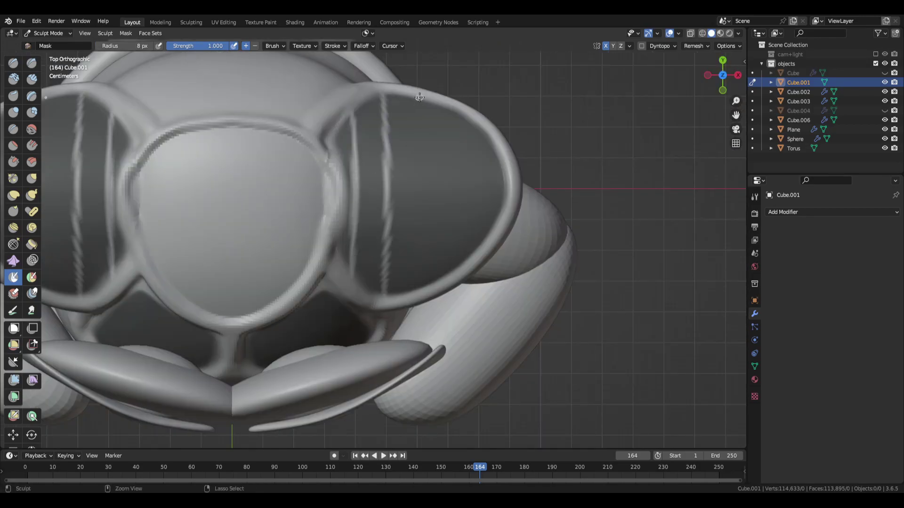
{"action": "left_click_drag", "start_coordinate": [419, 98], "coordinate": [425, 287], "text": "ctrl"}
{"action": "left_click_drag", "start_coordinate": [482, 127], "coordinate": [484, 246], "text": "ctrl"}
{"action": "scroll", "coordinate": [457, 261], "scroll_direction": "down", "scroll_amount": 3}
Invert the armor mask, inflate the chest, belly and shoulder panels with the Mesh Filter at strength 0.021, and clear the mask
{"action": "key", "text": "KP_1"}
{"action": "key", "text": "a"}
{"action": "left_click", "coordinate": [313, 226]}
{"action": "left_click", "coordinate": [13, 379]}
{"action": "left_click_drag", "start_coordinate": [552, 266], "coordinate": [557, 264]}
{"action": "middle_click_drag", "start_coordinate": [555, 253], "coordinate": [523, 273]}
{"action": "key", "text": "a"}
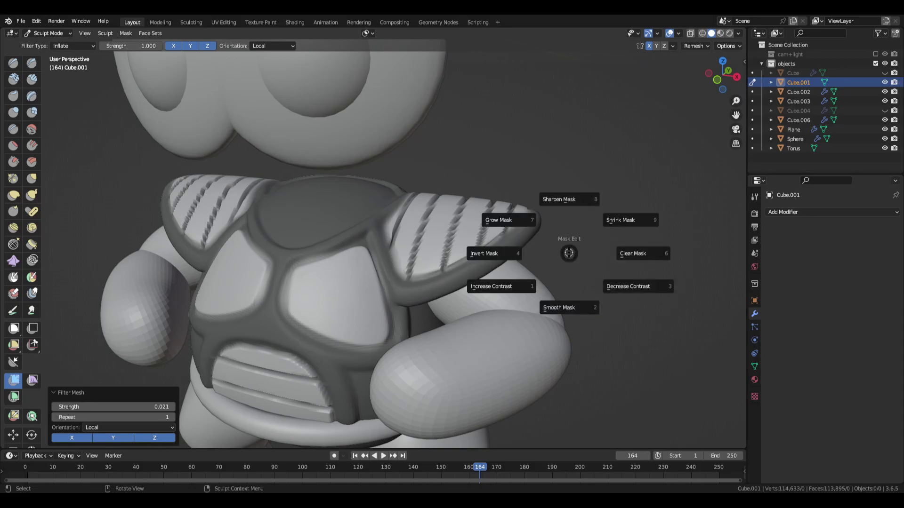
{"action": "left_click", "coordinate": [623, 249]}
Soften the armor's panels and stripes with the Mesh Filter set to Smooth
{"action": "key", "text": "KP_Decimal"}
{"action": "left_click", "coordinate": [62, 34]}
{"action": "left_click", "coordinate": [83, 45]}
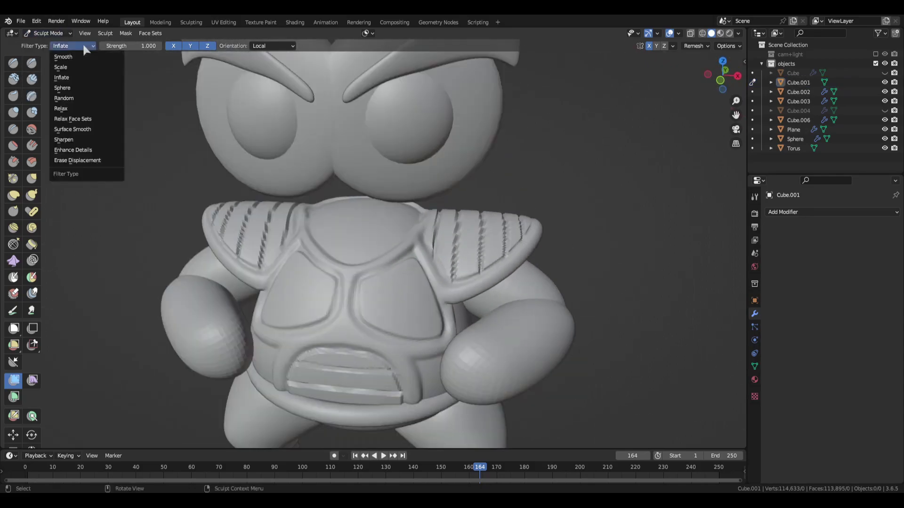
{"action": "left_click_drag", "start_coordinate": [588, 272], "coordinate": [640, 279]}
{"action": "left_click_drag", "start_coordinate": [433, 320], "coordinate": [447, 318]}
{"action": "middle_click_drag", "start_coordinate": [523, 315], "coordinate": [450, 317]}
{"action": "key", "text": "KP_1"}
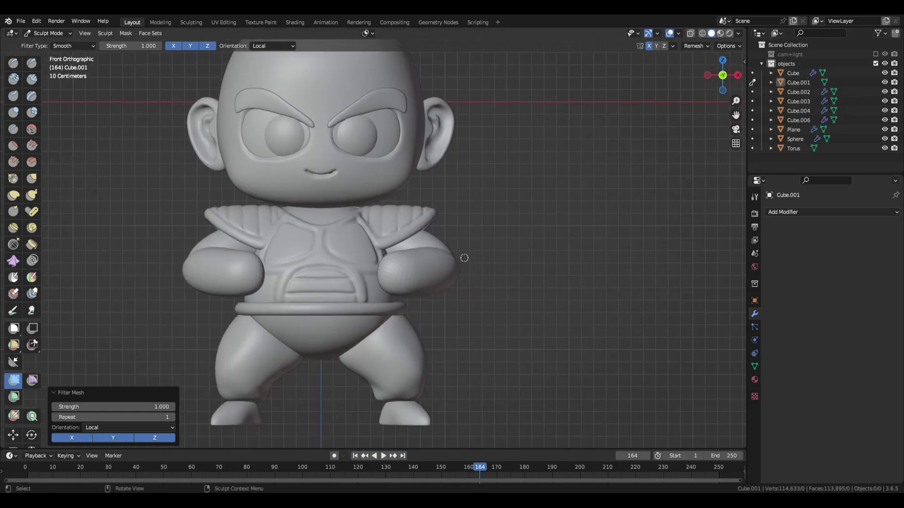
Reshape the leg openings and crotch of the trunks with the mirrored Grab brush at radius 102 px
{"action": "scroll", "coordinate": [343, 327], "scroll_direction": "up", "scroll_amount": 3}
{"action": "key", "text": "g"}
{"action": "left_click_drag", "start_coordinate": [384, 329], "coordinate": [403, 312]}
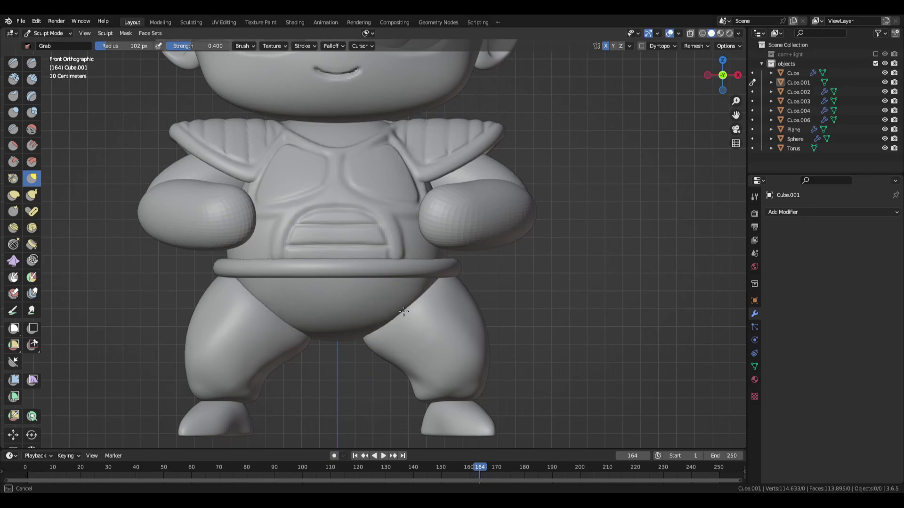
{"action": "left_click_drag", "start_coordinate": [368, 336], "coordinate": [371, 334]}
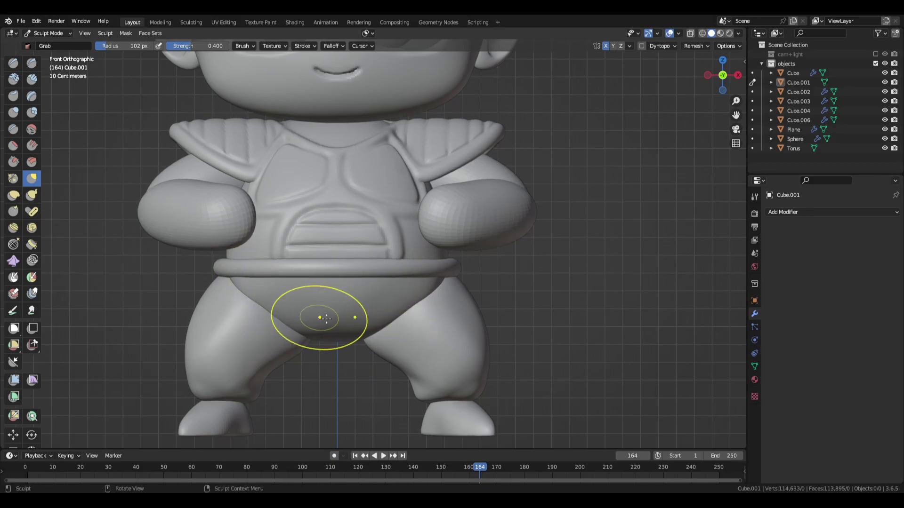
{"action": "scroll", "coordinate": [302, 310], "scroll_direction": "down", "scroll_amount": 3}
Carve the seam between the trunks and thighs with the mirrored Crease brush at radius 76 px
{"action": "middle_click_drag", "start_coordinate": [301, 311], "coordinate": [378, 337]}
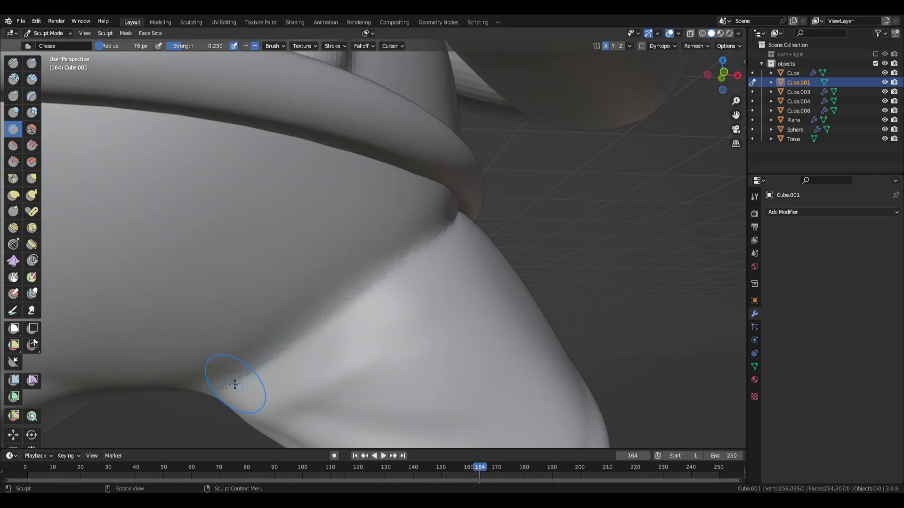
{"action": "left_click_drag", "start_coordinate": [235, 384], "coordinate": [438, 234]}
{"action": "middle_click_drag", "start_coordinate": [278, 320], "coordinate": [276, 344]}
{"action": "left_click_drag", "start_coordinate": [257, 373], "coordinate": [450, 235]}
{"action": "mouse_move", "coordinate": [440, 362]}
{"action": "middle_mouse_down"}
{"action": "mouse_move", "coordinate": [445, 340]}
{"action": "mouse_move", "coordinate": [302, 333]}
{"action": "mouse_move", "coordinate": [235, 215]}
{"action": "middle_mouse_up"}
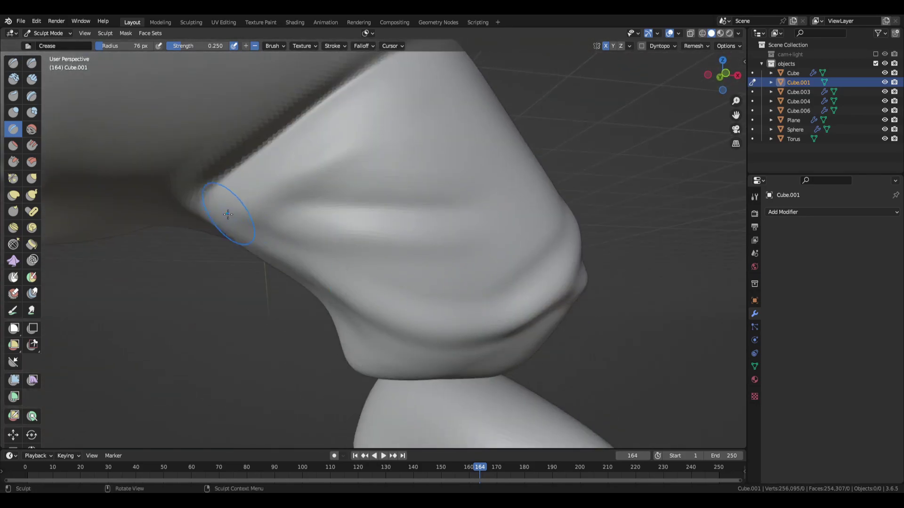
{"action": "middle_click_drag", "start_coordinate": [390, 285], "coordinate": [658, 224]}
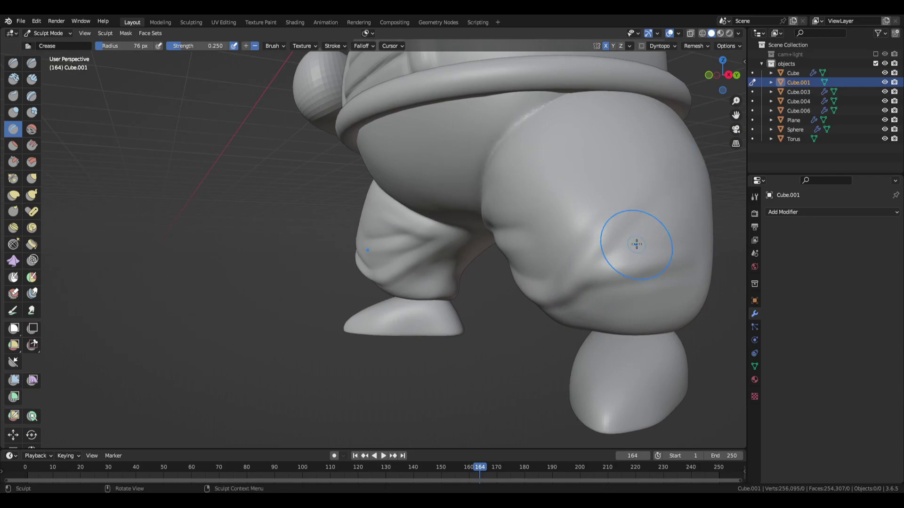
{"action": "middle_click_drag", "start_coordinate": [626, 260], "coordinate": [596, 288]}
{"action": "key", "text": "KP_1"}
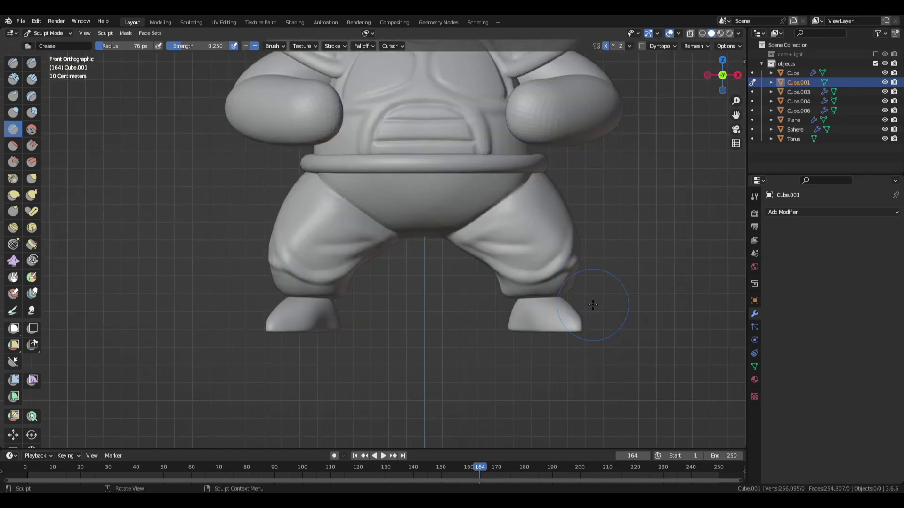
Switch sculpting to the shoe and choose the Draw Sharp brush at radius 20 px
{"action": "key", "text": "alt+q"}
{"action": "mouse_move", "coordinate": [555, 313]}
{"action": "middle_mouse_down"}
{"action": "mouse_move", "coordinate": [514, 346]}
{"action": "mouse_move", "coordinate": [585, 343]}
{"action": "mouse_move", "coordinate": [520, 377]}
{"action": "mouse_move", "coordinate": [510, 347]}
{"action": "mouse_move", "coordinate": [529, 390]}
{"action": "mouse_move", "coordinate": [458, 337]}
{"action": "middle_mouse_up"}
{"action": "key", "text": "g"}
{"action": "left_click", "coordinate": [31, 63]}
{"action": "scroll", "coordinate": [447, 304], "scroll_direction": "up", "scroll_amount": 2}
{"action": "middle_click_drag", "start_coordinate": [450, 304], "coordinate": [316, 312], "text": "shift"}
{"action": "left_click", "coordinate": [872, 335]}
{"action": "left_click", "coordinate": [847, 345]}
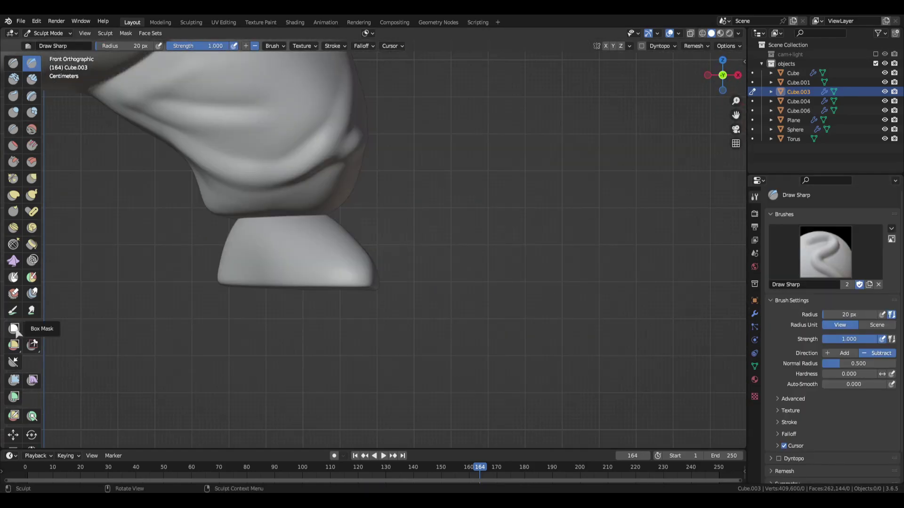
Box-mask a thin horizontal band around the shoe just above the sole and invert the mask
{"action": "left_click", "coordinate": [16, 330]}
{"action": "left_click_drag", "start_coordinate": [406, 275], "coordinate": [407, 276]}
{"action": "middle_click_drag", "start_coordinate": [434, 301], "coordinate": [323, 301]}
{"action": "key", "text": "alt+a"}
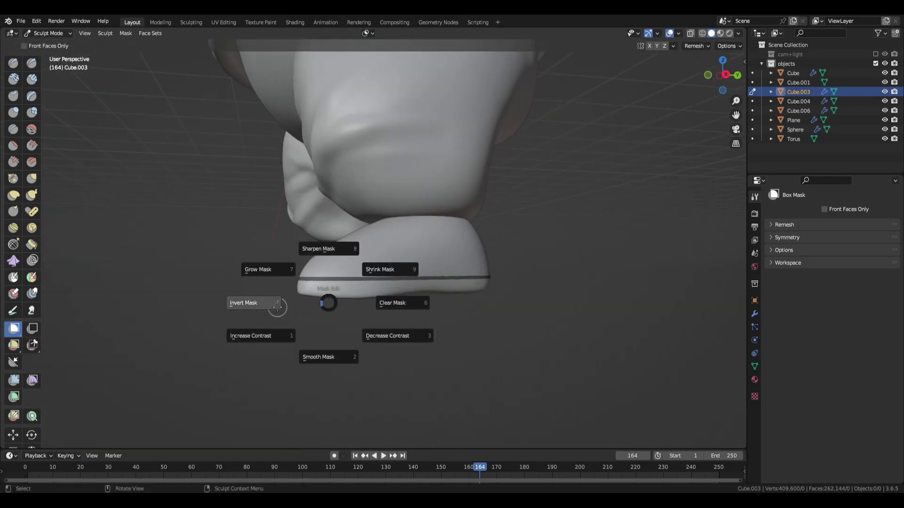
{"action": "left_click", "coordinate": [282, 308]}
Sink the unmasked band above the shoe's sole with the Inflate Mesh Filter at strength -0.006
{"action": "left_click", "coordinate": [14, 380]}
{"action": "left_click", "coordinate": [73, 46]}
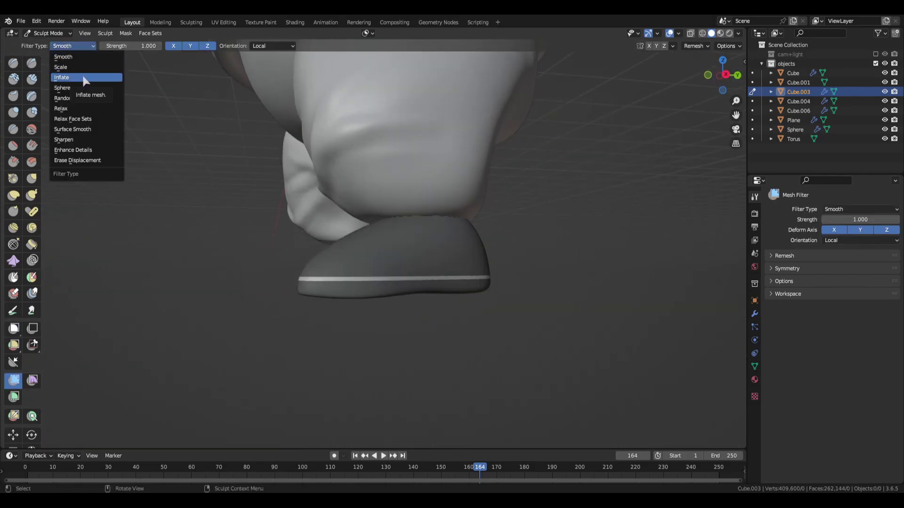
{"action": "left_click", "coordinate": [61, 77]}
{"action": "left_click_drag", "start_coordinate": [424, 317], "coordinate": [484, 298]}
{"action": "middle_click_drag", "start_coordinate": [484, 299], "coordinate": [144, 67]}
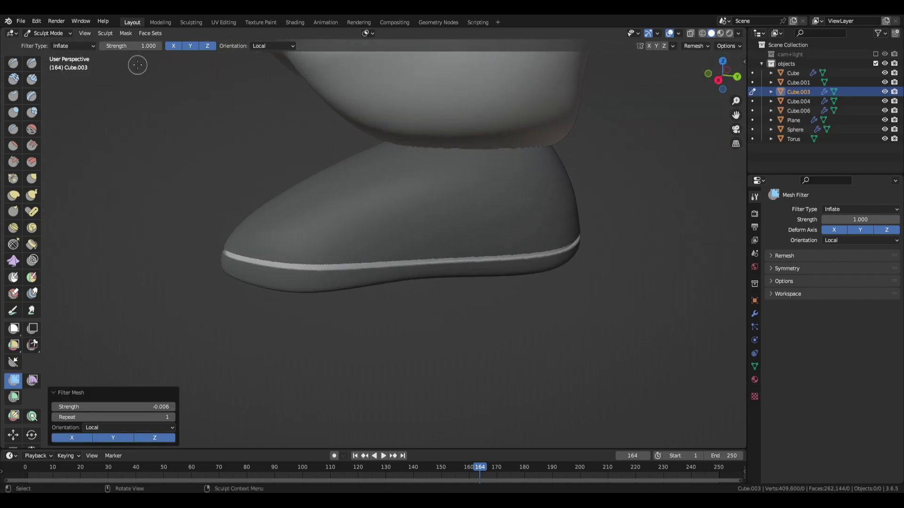
Adjust the shoe's mask and apply the Mesh Filter again around the groove above the sole
{"action": "left_click", "coordinate": [156, 190]}
{"action": "key", "text": "a"}
{"action": "left_click", "coordinate": [98, 184]}
{"action": "middle_click_drag", "start_coordinate": [98, 184], "coordinate": [186, 171]}
{"action": "left_click_drag", "start_coordinate": [377, 332], "coordinate": [509, 314]}
{"action": "middle_click_drag", "start_coordinate": [508, 314], "coordinate": [494, 303]}
{"action": "scroll", "coordinate": [323, 274], "scroll_direction": "down", "scroll_amount": 5}
Erase four curved stripes across the toe from the shoe's mask with the Mask brush at radius 9 px, reaching down toward the sole groove
{"action": "mouse_move", "coordinate": [323, 274]}
{"action": "middle_mouse_down"}
{"action": "mouse_move", "coordinate": [421, 273]}
{"action": "mouse_move", "coordinate": [494, 323]}
{"action": "middle_mouse_up"}
{"action": "scroll", "coordinate": [421, 272], "scroll_direction": "down", "scroll_amount": 1}
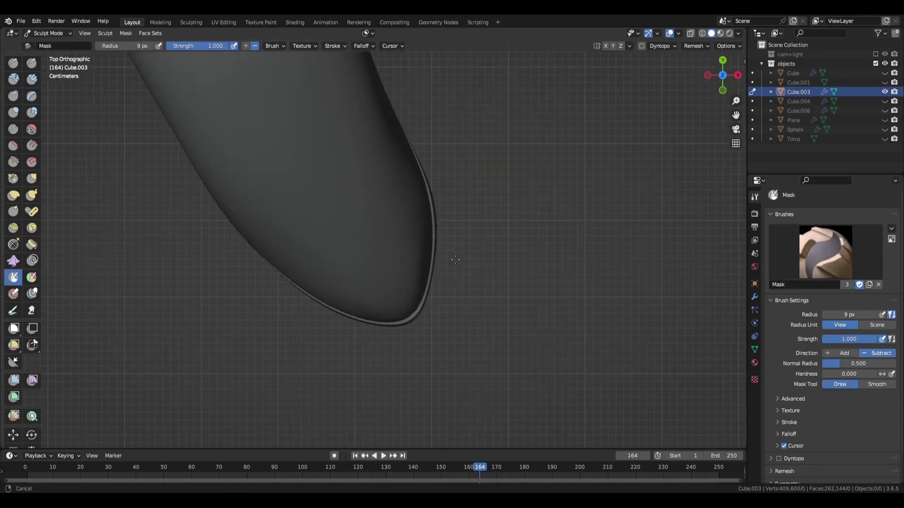
{"action": "middle_click_drag", "start_coordinate": [353, 297], "coordinate": [366, 325], "text": "shift"}
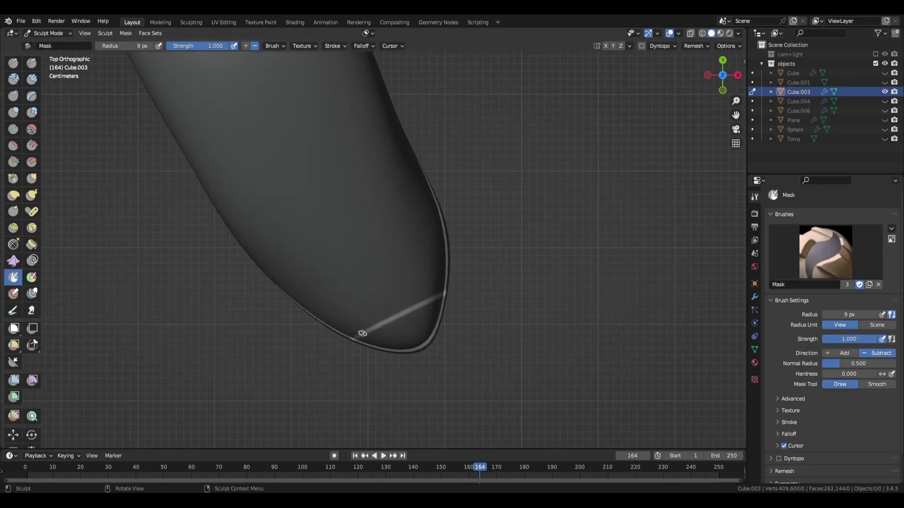
{"action": "key", "text": "ctrl+z"}
{"action": "left_click_drag", "start_coordinate": [435, 297], "coordinate": [356, 339]}
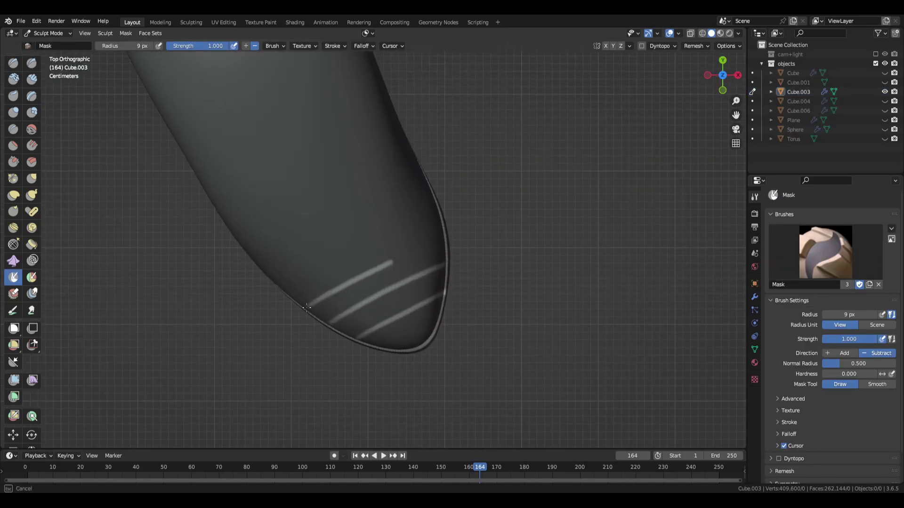
{"action": "middle_click_drag", "start_coordinate": [289, 295], "coordinate": [451, 320]}
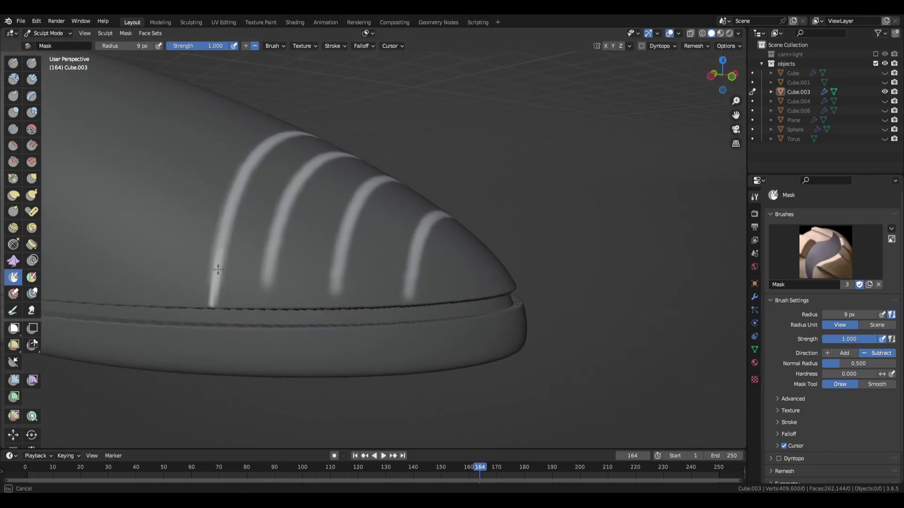
{"action": "middle_click_drag", "start_coordinate": [410, 290], "coordinate": [463, 297]}
{"action": "scroll", "coordinate": [445, 328], "scroll_direction": "up", "scroll_amount": 5}
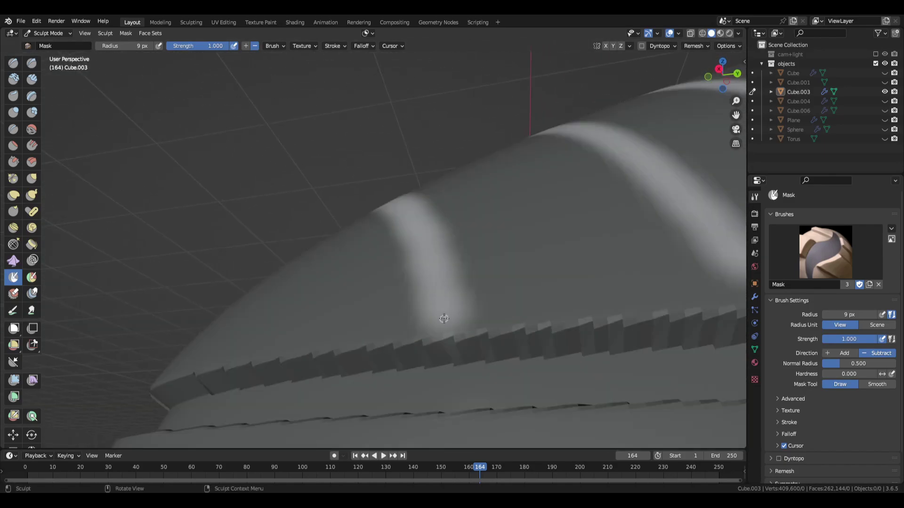
{"action": "scroll", "coordinate": [441, 315], "scroll_direction": "down", "scroll_amount": 8}
Sink the four toe stripes with the Inflate Mesh Filter at strength -0.004 and clear the shoe's mask
{"action": "left_click", "coordinate": [14, 380]}
{"action": "left_click", "coordinate": [73, 45]}
{"action": "left_click", "coordinate": [73, 71]}
{"action": "mouse_move", "coordinate": [478, 313]}
{"action": "left_mouse_down"}
{"action": "mouse_move", "coordinate": [506, 318]}
{"action": "mouse_move", "coordinate": [477, 314]}
{"action": "left_mouse_up"}
{"action": "middle_click_drag", "start_coordinate": [478, 314], "coordinate": [410, 275]}
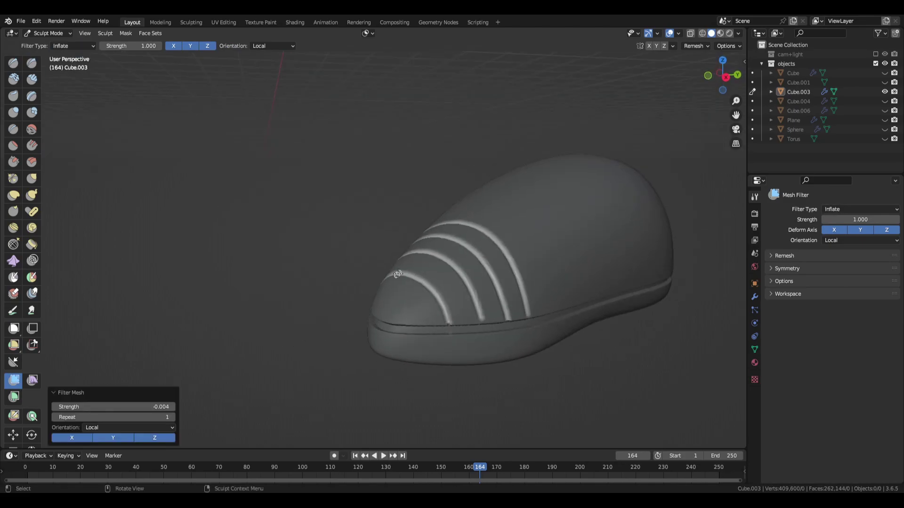
{"action": "key", "text": "a"}
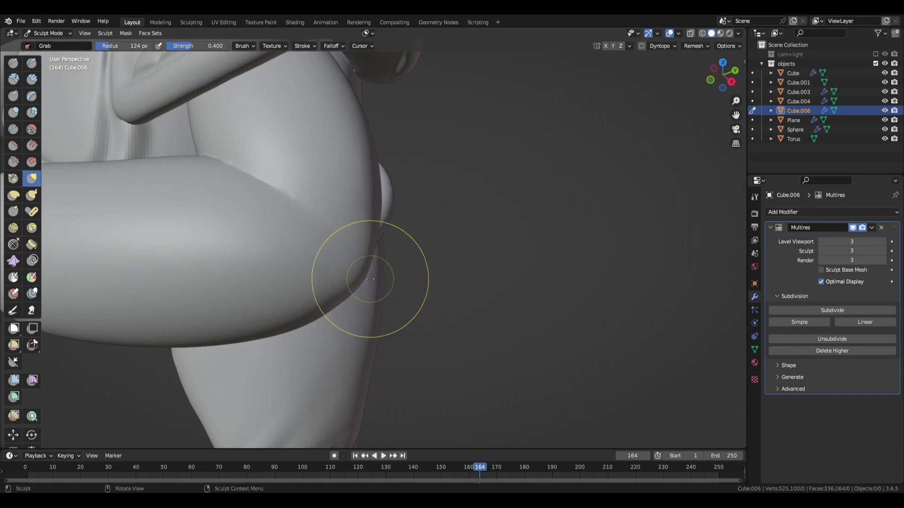
Reshape the arm's elbow from several angles with the Grab brush at radius 124 px
{"action": "middle_click_drag", "start_coordinate": [370, 279], "coordinate": [363, 259]}
{"action": "left_click_drag", "start_coordinate": [363, 259], "coordinate": [353, 257]}
{"action": "middle_click_drag", "start_coordinate": [353, 257], "coordinate": [325, 245]}
{"action": "left_click_drag", "start_coordinate": [325, 252], "coordinate": [334, 247]}
{"action": "middle_click_drag", "start_coordinate": [334, 246], "coordinate": [360, 261]}
{"action": "left_click_drag", "start_coordinate": [360, 261], "coordinate": [367, 259]}
{"action": "mouse_move", "coordinate": [367, 259]}
{"action": "middle_mouse_down"}
{"action": "mouse_move", "coordinate": [450, 262]}
{"action": "mouse_move", "coordinate": [281, 275]}
{"action": "mouse_move", "coordinate": [291, 272]}
{"action": "middle_mouse_up"}
Deepen the fold between the upper arm and forearm with the Crease brush at radius 70 px
{"action": "key", "text": "shift+c"}
{"action": "mouse_move", "coordinate": [246, 300]}
{"action": "middle_mouse_down"}
{"action": "mouse_move", "coordinate": [268, 283]}
{"action": "mouse_move", "coordinate": [268, 293]}
{"action": "mouse_move", "coordinate": [263, 272]}
{"action": "middle_mouse_up"}
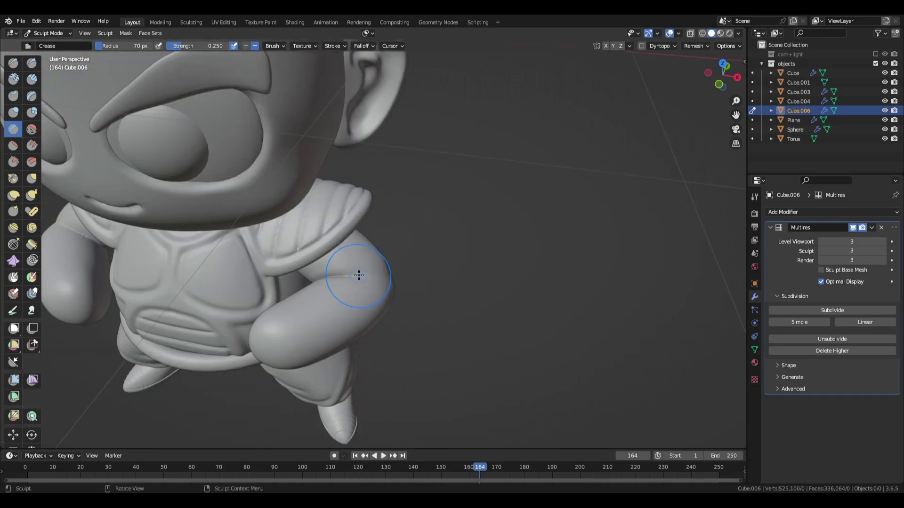
{"action": "mouse_move", "coordinate": [353, 273]}
{"action": "middle_mouse_down", "text": "ctrl"}
{"action": "mouse_move", "coordinate": [353, 223]}
{"action": "mouse_move", "coordinate": [367, 228]}
{"action": "mouse_move", "coordinate": [356, 287]}
{"action": "mouse_move", "coordinate": [377, 255]}
{"action": "middle_mouse_up", "text": "ctrl"}
{"action": "mouse_move", "coordinate": [423, 261]}
{"action": "middle_mouse_down"}
{"action": "mouse_move", "coordinate": [397, 312]}
{"action": "mouse_move", "coordinate": [322, 293]}
{"action": "mouse_move", "coordinate": [309, 229]}
{"action": "mouse_move", "coordinate": [389, 238]}
{"action": "mouse_move", "coordinate": [277, 317]}
{"action": "mouse_move", "coordinate": [282, 327]}
{"action": "middle_mouse_up"}
Sculpt the fist's fingers and thumb with the Blob brush and carve the gaps between them with the Crease brush at radius 58 px
{"action": "mouse_move", "coordinate": [361, 282]}
{"action": "middle_mouse_down"}
{"action": "mouse_move", "coordinate": [323, 282]}
{"action": "mouse_move", "coordinate": [325, 296]}
{"action": "mouse_move", "coordinate": [366, 329]}
{"action": "mouse_move", "coordinate": [342, 323]}
{"action": "mouse_move", "coordinate": [384, 302]}
{"action": "mouse_move", "coordinate": [409, 252]}
{"action": "middle_mouse_up"}
{"action": "scroll", "coordinate": [412, 250], "scroll_direction": "up", "scroll_amount": 3}
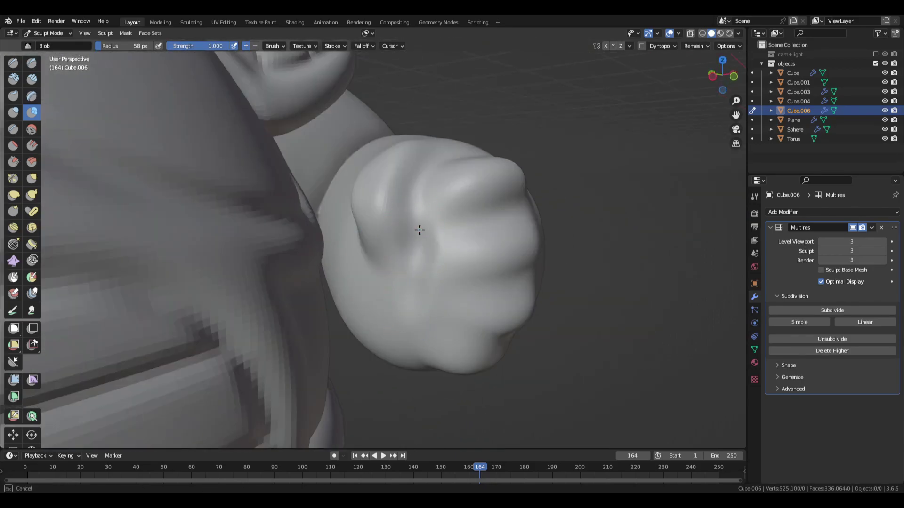
{"action": "mouse_move", "coordinate": [369, 333]}
{"action": "middle_mouse_down"}
{"action": "mouse_move", "coordinate": [389, 324]}
{"action": "mouse_move", "coordinate": [381, 314]}
{"action": "middle_mouse_up"}
{"action": "left_click_drag", "start_coordinate": [394, 306], "coordinate": [381, 290]}
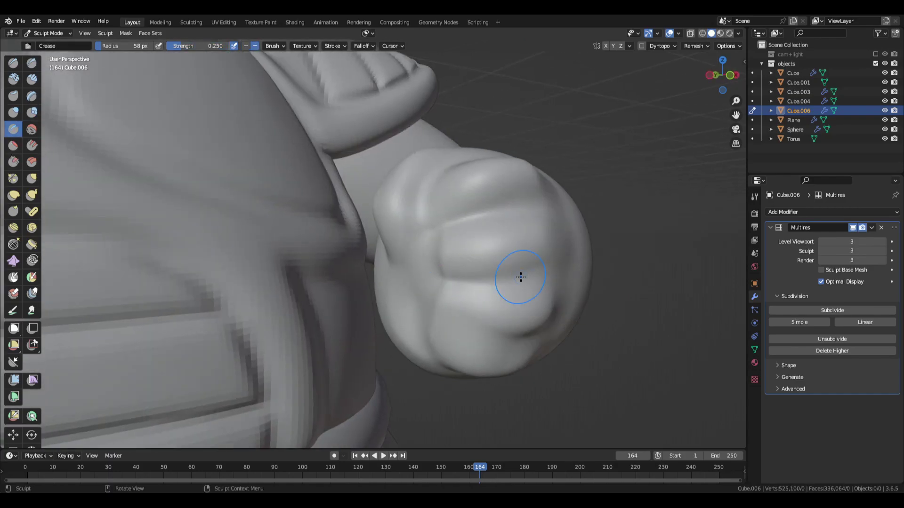
{"action": "mouse_move", "coordinate": [482, 287]}
{"action": "middle_mouse_down"}
{"action": "mouse_move", "coordinate": [483, 338]}
{"action": "mouse_move", "coordinate": [454, 206]}
{"action": "middle_mouse_up"}
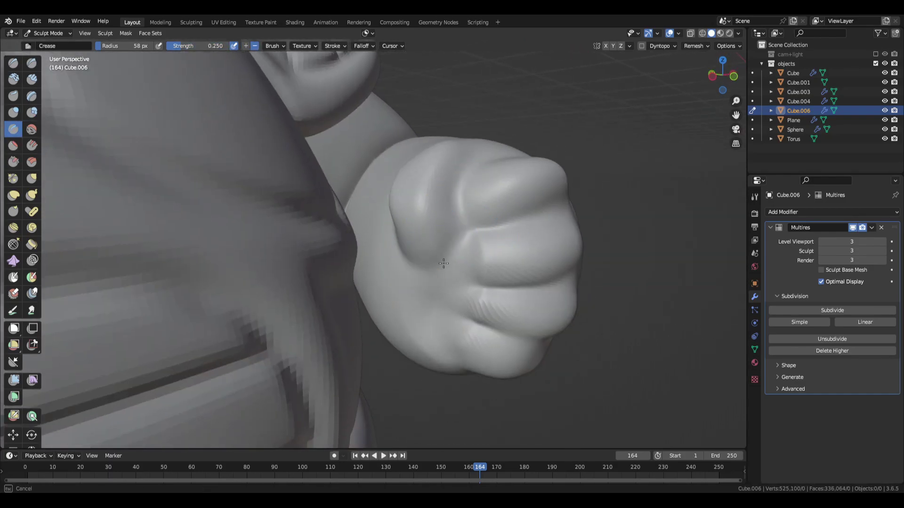
{"action": "middle_click_drag", "start_coordinate": [444, 263], "coordinate": [399, 227]}
{"action": "middle_click_drag", "start_coordinate": [435, 264], "coordinate": [411, 210]}
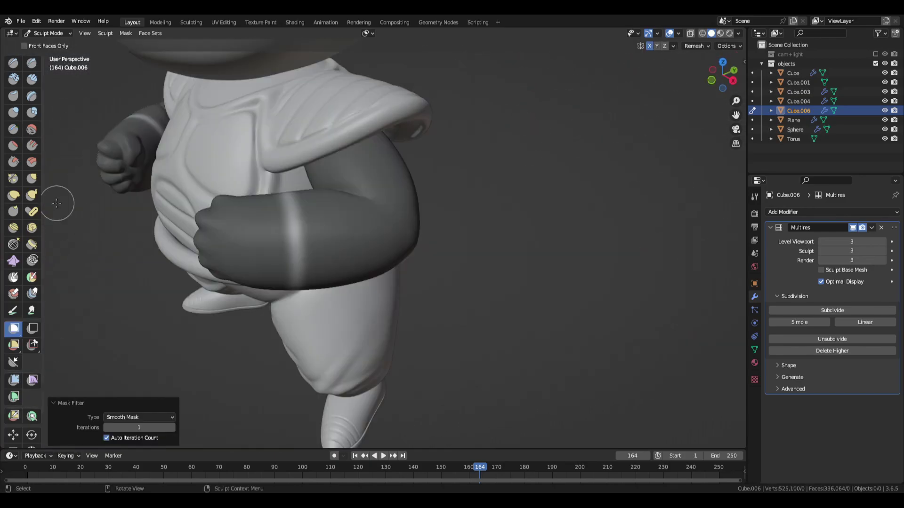
Inflate the unmasked band around the forearm into a raised cuff with the Mesh Filter at strength 0.030
{"action": "left_click_drag", "start_coordinate": [441, 295], "coordinate": [456, 295]}
{"action": "mouse_move", "coordinate": [456, 295]}
{"action": "middle_mouse_down"}
{"action": "mouse_move", "coordinate": [395, 282]}
{"action": "mouse_move", "coordinate": [447, 294]}
{"action": "middle_mouse_up"}
{"action": "scroll", "coordinate": [407, 293], "scroll_direction": "up", "scroll_amount": 3}
{"action": "mouse_move", "coordinate": [418, 257]}
{"action": "middle_mouse_down"}
{"action": "mouse_move", "coordinate": [366, 219]}
{"action": "mouse_move", "coordinate": [417, 252]}
{"action": "middle_mouse_up"}
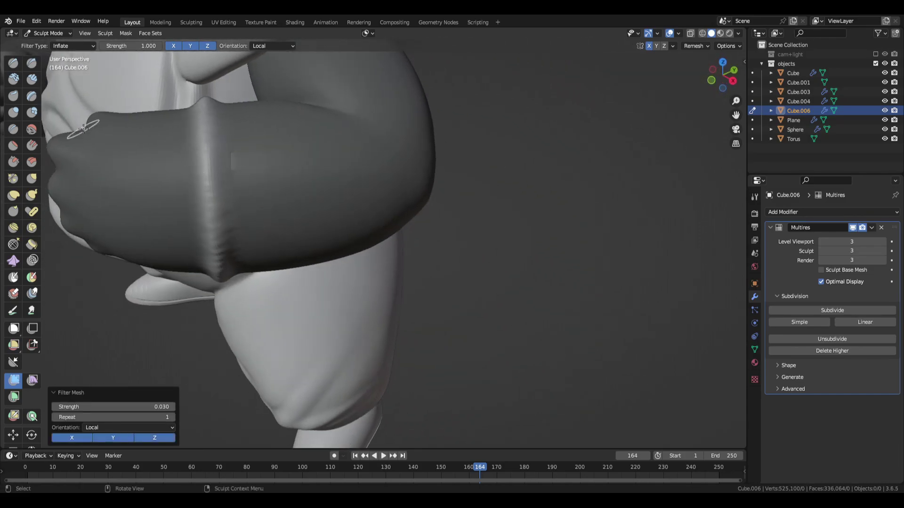
Clear the arm mask and define the hand-side edge of the forearm cuff with the brush at radius 37 px
{"action": "key", "text": "a"}
{"action": "left_click", "coordinate": [247, 281]}
{"action": "key", "text": "x"}
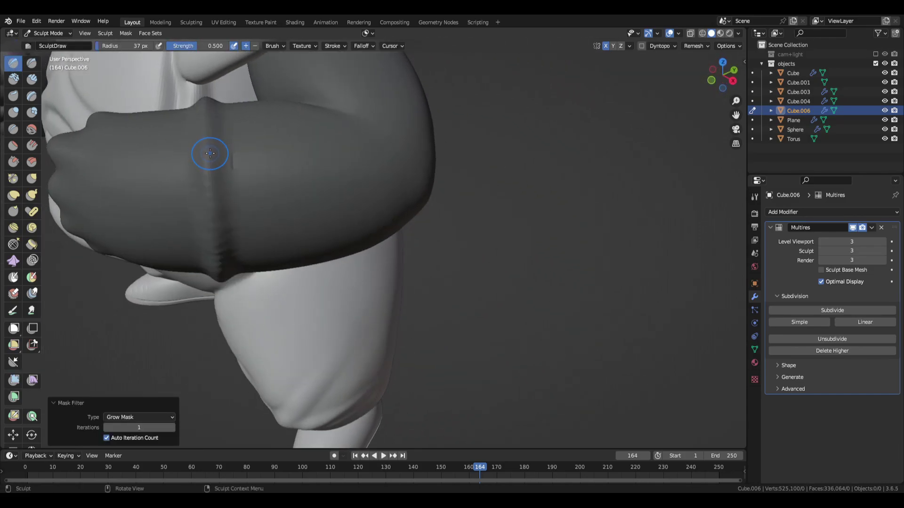
{"action": "key", "text": "ctrl+z"}
{"action": "left_click_drag", "start_coordinate": [204, 146], "coordinate": [200, 229]}
{"action": "middle_click_drag", "start_coordinate": [200, 229], "coordinate": [224, 165]}
{"action": "middle_click_drag", "start_coordinate": [223, 165], "coordinate": [257, 129], "text": "shift"}
Carve a sharp groove along the elbow side of the forearm cuff with the Draw Sharp brush at radius 37 px
{"action": "left_click_drag", "start_coordinate": [244, 264], "coordinate": [249, 205]}
{"action": "mouse_move", "coordinate": [249, 206]}
{"action": "middle_mouse_down"}
{"action": "mouse_move", "coordinate": [243, 202]}
{"action": "mouse_move", "coordinate": [272, 184]}
{"action": "mouse_move", "coordinate": [226, 141]}
{"action": "middle_mouse_up"}
{"action": "scroll", "coordinate": [245, 203], "scroll_direction": "down", "scroll_amount": 5}
{"action": "scroll", "coordinate": [272, 184], "scroll_direction": "up", "scroll_amount": 3}
{"action": "mouse_move", "coordinate": [226, 254]}
{"action": "middle_mouse_down"}
{"action": "mouse_move", "coordinate": [215, 214]}
{"action": "mouse_move", "coordinate": [256, 222]}
{"action": "mouse_move", "coordinate": [292, 209]}
{"action": "mouse_move", "coordinate": [268, 202]}
{"action": "middle_mouse_up"}
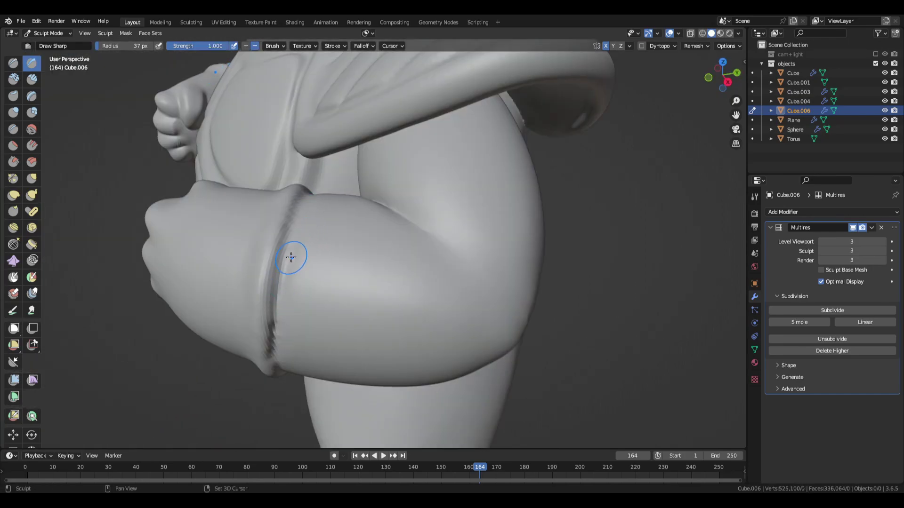
{"action": "middle_click_drag", "start_coordinate": [291, 258], "coordinate": [405, 292]}
{"action": "scroll", "coordinate": [284, 274], "scroll_direction": "down", "scroll_amount": 6}
{"action": "key", "text": "KP_1"}
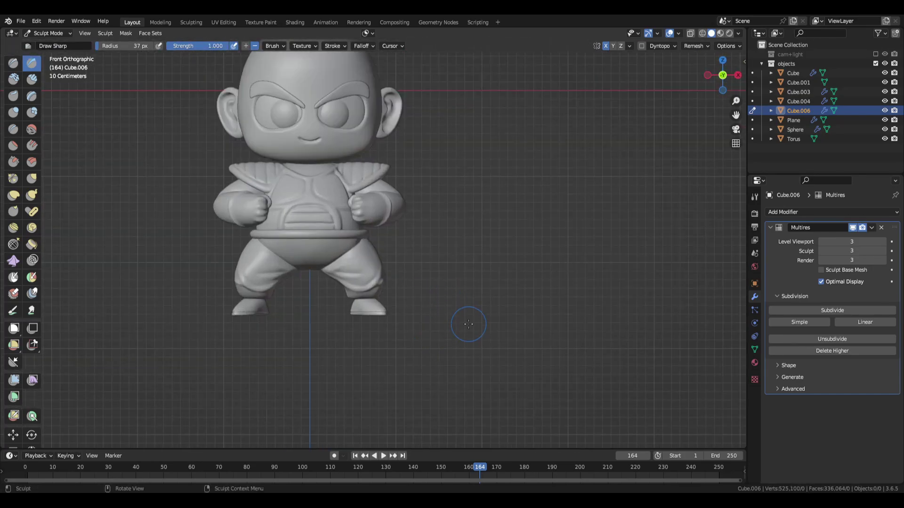
Tighten the groove beside the forearm cuff with the Pinch/Magnify brush at radius 37 px and strength 0.500
{"action": "scroll", "coordinate": [380, 258], "scroll_direction": "up", "scroll_amount": 4}
{"action": "middle_click_drag", "start_coordinate": [380, 258], "coordinate": [98, 208]}
{"action": "left_click", "coordinate": [14, 178]}
{"action": "scroll", "coordinate": [372, 198], "scroll_direction": "down", "scroll_amount": 2}
{"action": "mouse_move", "coordinate": [372, 197]}
{"action": "middle_mouse_down"}
{"action": "mouse_move", "coordinate": [388, 264]}
{"action": "mouse_move", "coordinate": [368, 230]}
{"action": "middle_mouse_up"}
{"action": "scroll", "coordinate": [389, 263], "scroll_direction": "up", "scroll_amount": 5}
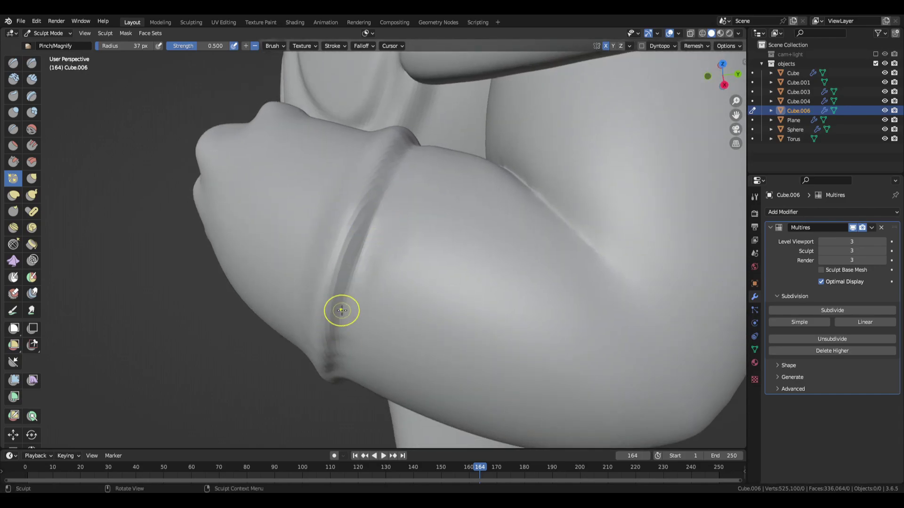
{"action": "middle_click_drag", "start_coordinate": [339, 310], "coordinate": [326, 280]}
{"action": "middle_click_drag", "start_coordinate": [307, 320], "coordinate": [284, 347]}
{"action": "scroll", "coordinate": [284, 347], "scroll_direction": "down", "scroll_amount": 5}
{"action": "mouse_move", "coordinate": [311, 278]}
{"action": "middle_mouse_down"}
{"action": "mouse_move", "coordinate": [359, 323]}
{"action": "mouse_move", "coordinate": [369, 250]}
{"action": "mouse_move", "coordinate": [357, 226]}
{"action": "middle_mouse_up"}
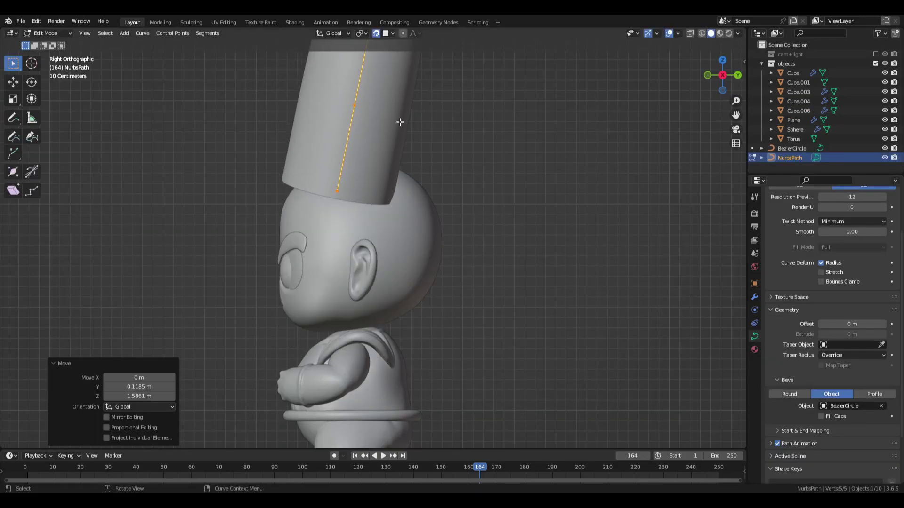
Shrink the beveled hair path into a pointed lock and move it down onto the top of the head
{"action": "key", "text": "s"}
{"action": "left_click", "coordinate": [400, 218]}
{"action": "key", "text": "g"}
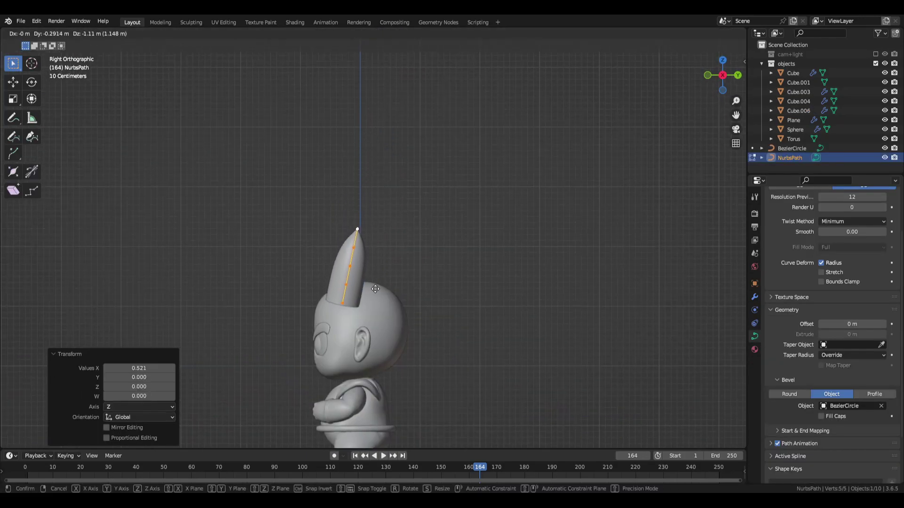
{"action": "left_click", "coordinate": [382, 285]}
Shift the hair lock to just beside the head's centre line in the front view and add a Mirror modifier
{"action": "key", "text": "KP_1"}
{"action": "scroll", "coordinate": [424, 313], "scroll_direction": "up", "scroll_amount": 4}
{"action": "key", "text": "g"}
{"action": "left_click", "coordinate": [380, 292]}
{"action": "left_click", "coordinate": [755, 297]}
{"action": "left_click", "coordinate": [784, 212]}
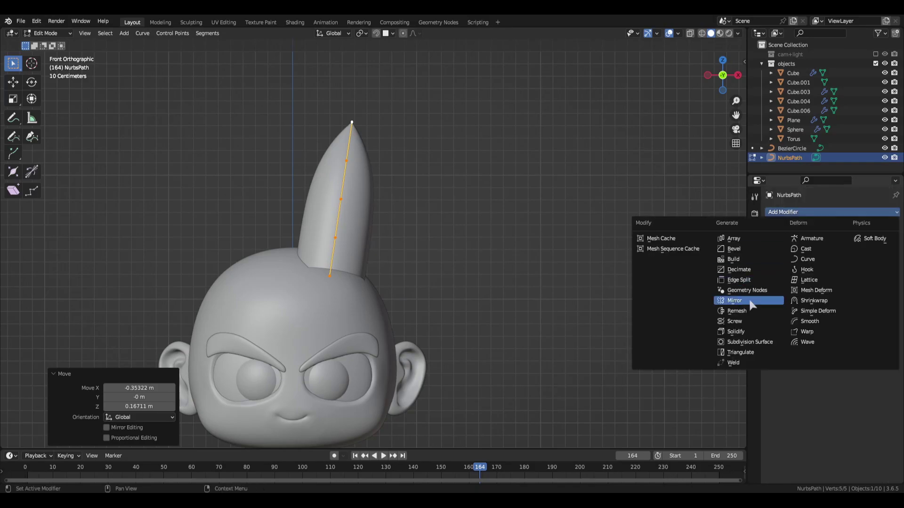
{"action": "left_click", "coordinate": [720, 298]}
Move the hair lock's control points individually in the front view to bend it into a gentle curve
{"action": "scroll", "coordinate": [369, 253], "scroll_direction": "up", "scroll_amount": 1}
{"action": "key", "text": "g"}
{"action": "left_click", "coordinate": [309, 286]}
{"action": "left_click", "coordinate": [327, 235]}
{"action": "key", "text": "g"}
{"action": "left_click", "coordinate": [323, 232]}
{"action": "left_click", "coordinate": [334, 189]}
{"action": "key", "text": "g"}
{"action": "left_click", "coordinate": [332, 190]}
Reposition the hair lock's control point just below the tip in the side view
{"action": "key", "text": "KP_3"}
{"action": "left_click", "coordinate": [332, 144]}
{"action": "key", "text": "g"}
{"action": "left_click", "coordinate": [337, 188]}
{"action": "key", "text": "KP_1"}
{"action": "middle_click_drag", "start_coordinate": [302, 223], "coordinate": [352, 209], "text": "shift"}
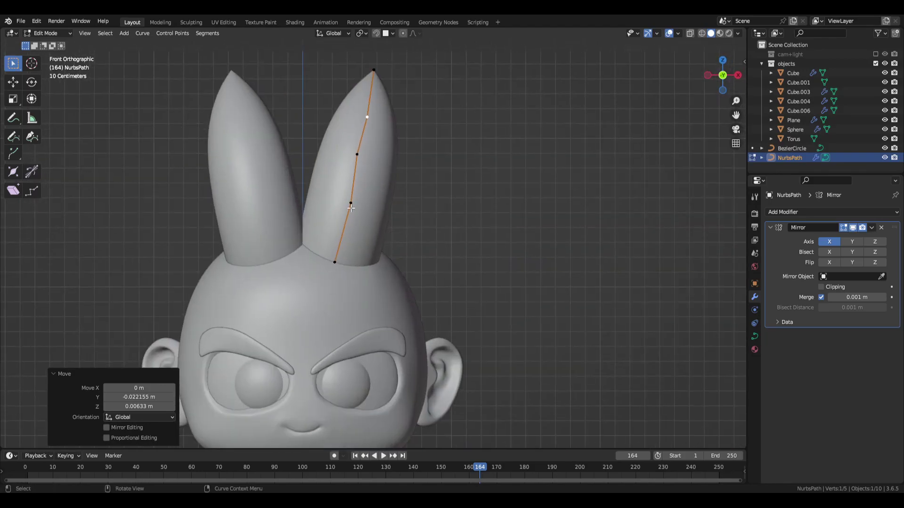
Duplicate the hair lock's curve and place the copy beside it, slightly lower on the side of the head
{"action": "left_click", "coordinate": [351, 207]}
{"action": "key", "text": "a"}
{"action": "key", "text": "Tab"}
{"action": "key", "text": "Tab"}
{"action": "key", "text": "shift+d"}
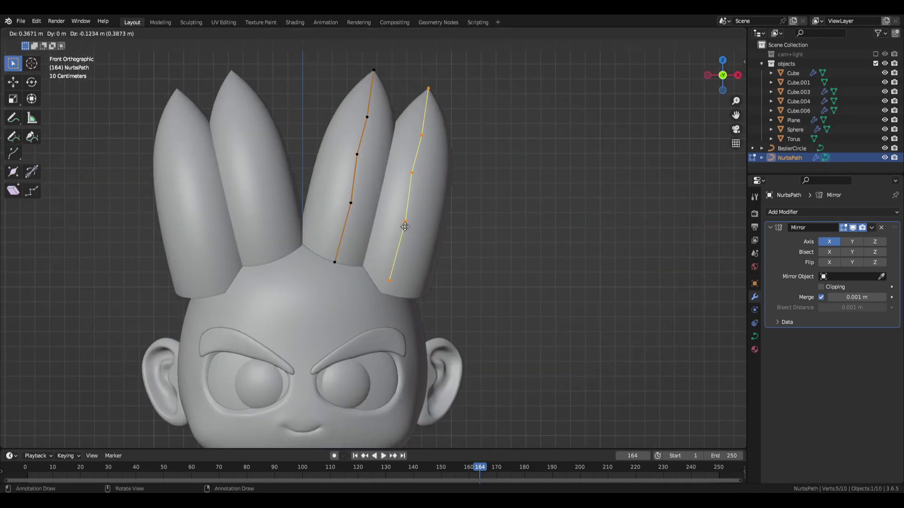
{"action": "left_click", "coordinate": [417, 288]}
Move the duplicated hair lock backward in the side view and adjust its position in the front view so it fans outward
{"action": "key", "text": "KP_3"}
{"action": "key", "text": "g"}
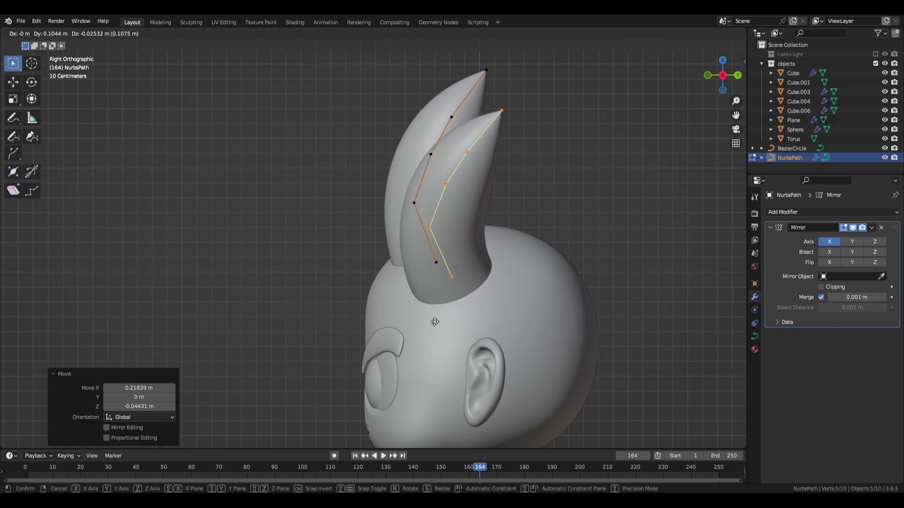
{"action": "left_click", "coordinate": [500, 118]}
{"action": "key", "text": "KP_1"}
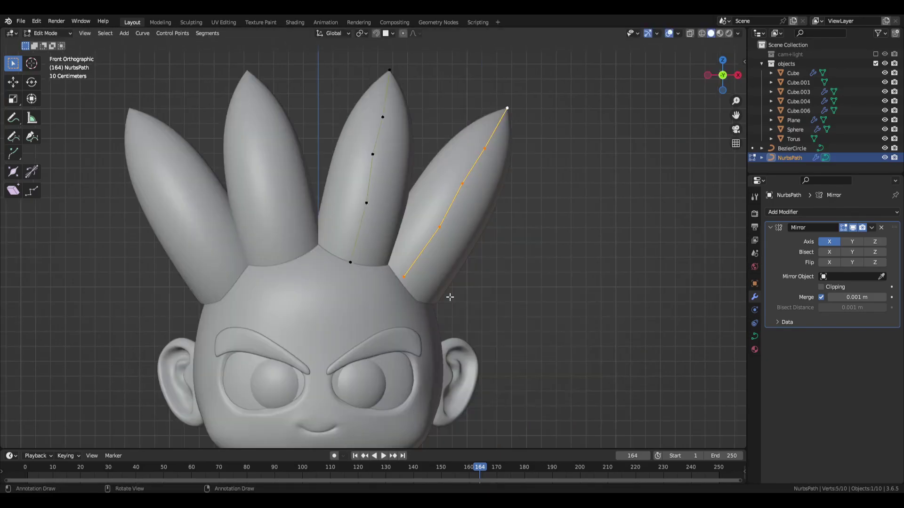
{"action": "key", "text": "g"}
{"action": "left_click", "coordinate": [530, 288]}
Duplicate the outer hair lock again and place the new copy next to it
{"action": "middle_click_drag", "start_coordinate": [471, 272], "coordinate": [582, 306]}
{"action": "key", "text": "shift+d"}
{"action": "left_click", "coordinate": [579, 313]}
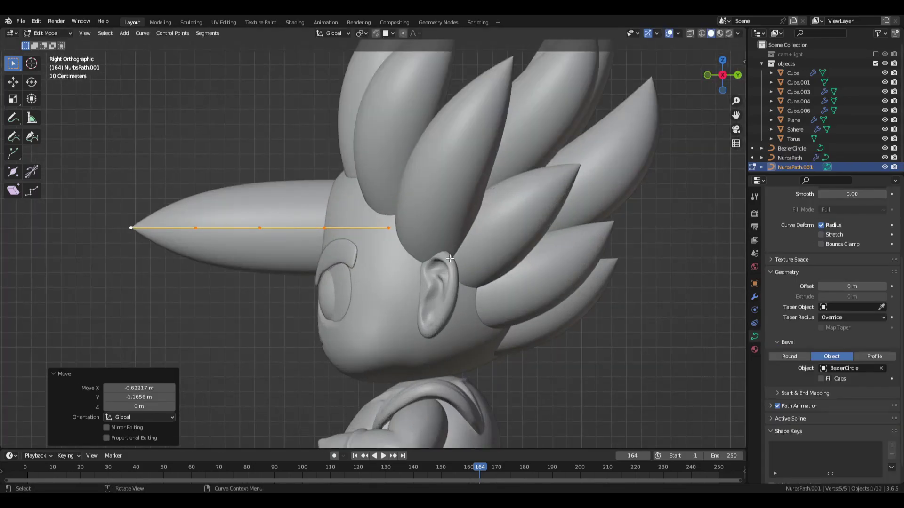
Thin the new front hair path's radius and move it up to the hairline in the side view
{"action": "key", "text": "alt+s"}
{"action": "left_click", "coordinate": [367, 241]}
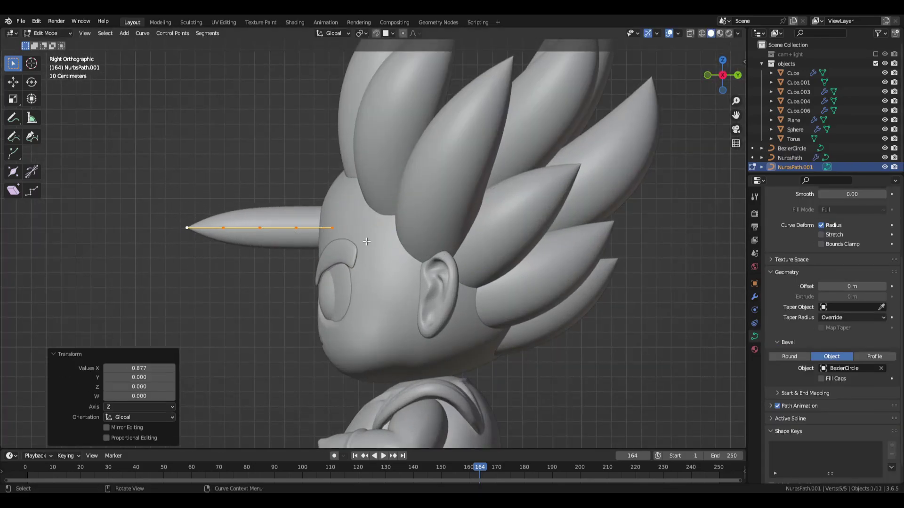
{"action": "key", "text": "g"}
{"action": "left_click", "coordinate": [390, 185]}
Move the forelock's control points in the side view to curl its tip down over the forehead
{"action": "left_click", "coordinate": [247, 174]}
{"action": "key", "text": "g"}
{"action": "left_click", "coordinate": [249, 214]}
{"action": "left_click", "coordinate": [211, 177]}
{"action": "key", "text": "g"}
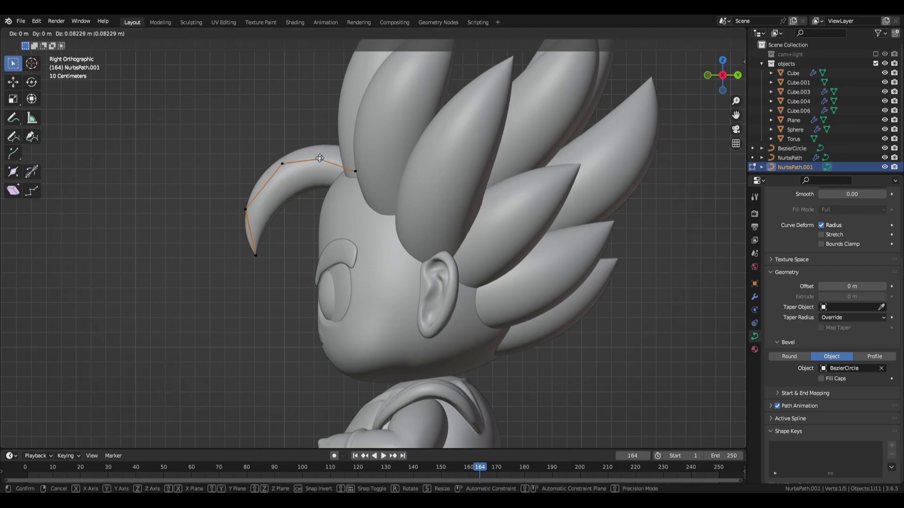
{"action": "left_click", "coordinate": [282, 243]}
Adjust the forelock's control points in the front view so it hangs slightly slanted over the forehead, and leave its editing
{"action": "key", "text": "KP_1"}
{"action": "key", "text": "g"}
{"action": "left_click", "coordinate": [283, 246]}
{"action": "key", "text": "g"}
{"action": "left_click", "coordinate": [302, 193]}
{"action": "key", "text": "g"}
{"action": "left_click", "coordinate": [340, 195]}
{"action": "scroll", "coordinate": [340, 195], "scroll_direction": "down", "scroll_amount": 3}
{"action": "middle_click_drag", "start_coordinate": [353, 152], "coordinate": [328, 208], "text": "shift"}
{"action": "key", "text": "a"}
{"action": "key", "text": "Tab"}
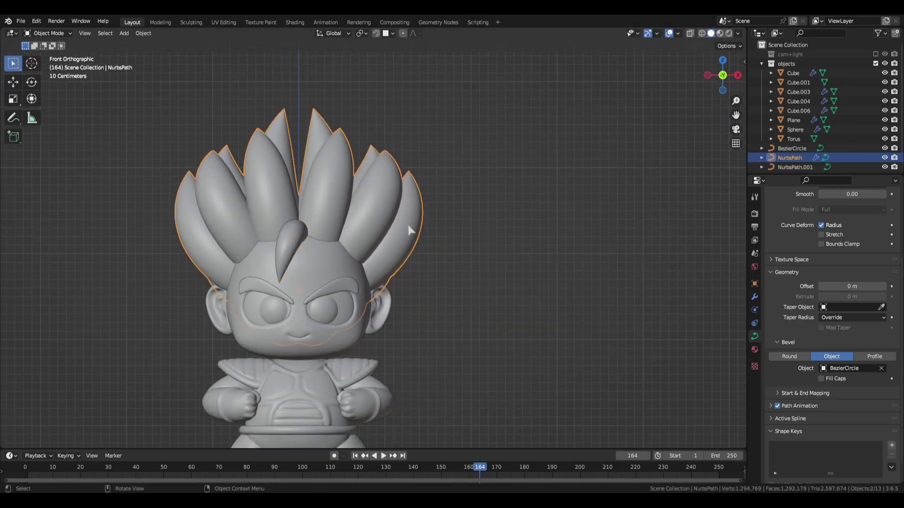
Lower the tip of an outer side lock in the mirrored hair curve and finish editing it
{"action": "left_click", "coordinate": [409, 228]}
{"action": "key", "text": "Tab"}
{"action": "scroll", "coordinate": [415, 222], "scroll_direction": "up", "scroll_amount": 2}
{"action": "key", "text": "g"}
{"action": "left_click", "coordinate": [414, 198]}
{"action": "scroll", "coordinate": [329, 221], "scroll_direction": "down", "scroll_amount": 3}
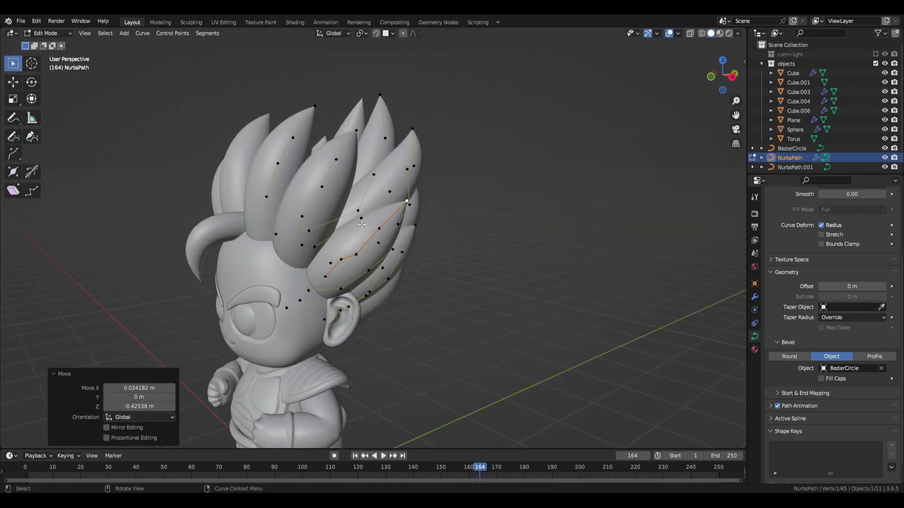
{"action": "key", "text": "Tab"}
Duplicate the forelock inside its curve, place the copy above the forehead beside the original, and rotate it freely
{"action": "scroll", "coordinate": [275, 242], "scroll_direction": "up", "scroll_amount": 3}
{"action": "left_click", "coordinate": [240, 243]}
{"action": "left_click", "coordinate": [281, 204]}
{"action": "key", "text": "r"}
{"action": "key", "text": "r"}
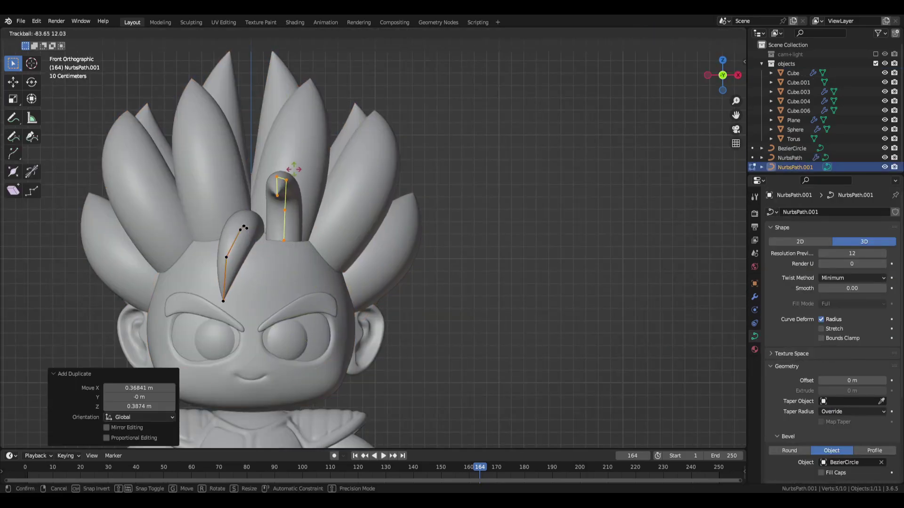
{"action": "left_click", "coordinate": [293, 170]}
Move the copied forelock's control points in the side view to form a tall upright pointed lock
{"action": "key", "text": "KP_3"}
{"action": "left_click", "coordinate": [276, 206]}
{"action": "key", "text": "g"}
{"action": "left_click", "coordinate": [321, 107]}
{"action": "left_click", "coordinate": [323, 104]}
{"action": "key", "text": "g"}
{"action": "left_click", "coordinate": [329, 73]}
{"action": "left_click", "coordinate": [327, 147]}
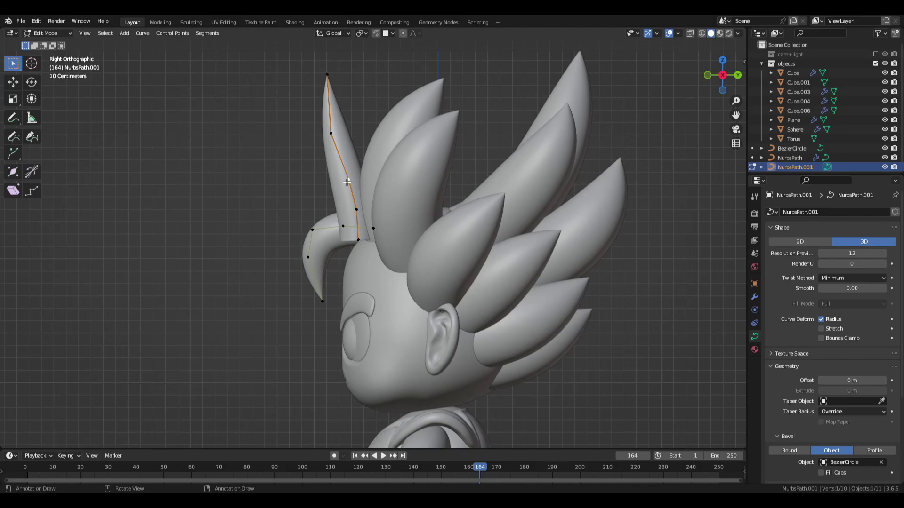
{"action": "left_click", "coordinate": [348, 180]}
Select the whole upright lock, thicken its radius, and move, rotate and scale it behind the front hair in the side view
{"action": "left_click", "coordinate": [356, 210]}
{"action": "key", "text": "l"}
{"action": "key", "text": "alt+s"}
{"action": "left_click", "coordinate": [377, 192]}
{"action": "key", "text": "g"}
{"action": "left_click", "coordinate": [496, 182]}
{"action": "key", "text": "r"}
{"action": "left_click", "coordinate": [577, 189]}
{"action": "key", "text": "s"}
{"action": "left_click", "coordinate": [588, 192]}
{"action": "key", "text": "g"}
{"action": "left_click", "coordinate": [583, 180]}
Reposition the tall lock in the front view and bend its tip up toward the head's centre line
{"action": "key", "text": "KP_1"}
{"action": "scroll", "coordinate": [449, 284], "scroll_direction": "down", "scroll_amount": 2}
{"action": "key", "text": "g"}
{"action": "left_click", "coordinate": [456, 277]}
{"action": "left_click", "coordinate": [472, 239]}
{"action": "key", "text": "g"}
{"action": "left_click", "coordinate": [451, 254]}
{"action": "left_click", "coordinate": [472, 187]}
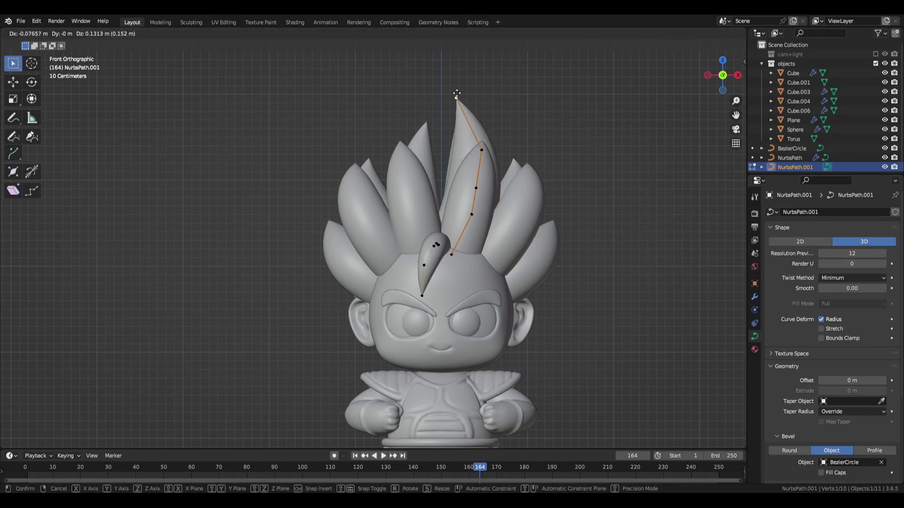
{"action": "left_click", "coordinate": [445, 85]}
Duplicate the tall lock in place, mirror the copy along X, and move it to the opposite side of the head
{"action": "key", "text": "l"}
{"action": "key", "text": "shift+d"}
{"action": "right_click", "coordinate": [479, 163]}
{"action": "key", "text": "ctrl+m"}
{"action": "key", "text": "x"}
{"action": "left_click", "coordinate": [466, 215]}
{"action": "key", "text": "g"}
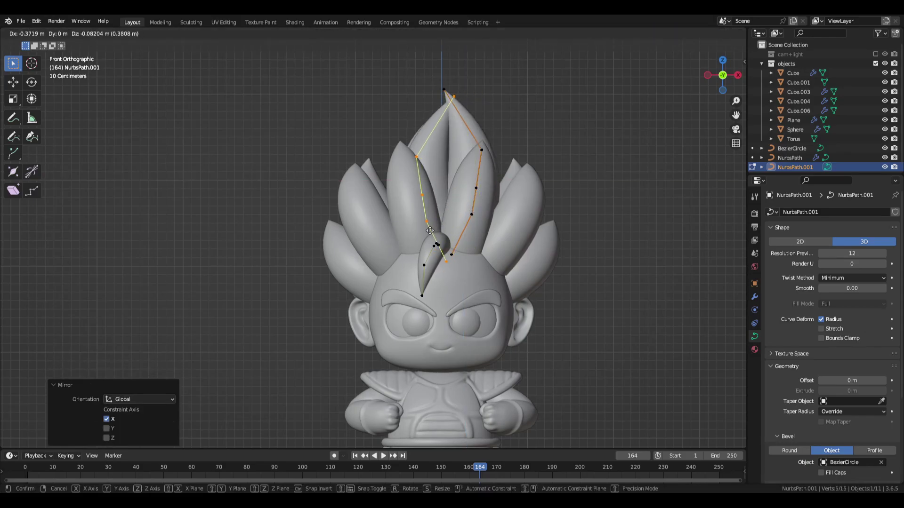
{"action": "left_click", "coordinate": [417, 234]}
Nudge the mirrored tall lock's middle and upper control points toward the head's centre line
{"action": "scroll", "coordinate": [418, 237], "scroll_direction": "up", "scroll_amount": 2}
{"action": "left_click", "coordinate": [409, 193]}
{"action": "key", "text": "g"}
{"action": "left_click", "coordinate": [421, 193]}
{"action": "left_click", "coordinate": [400, 139]}
{"action": "key", "text": "g"}
{"action": "left_click", "coordinate": [406, 139]}
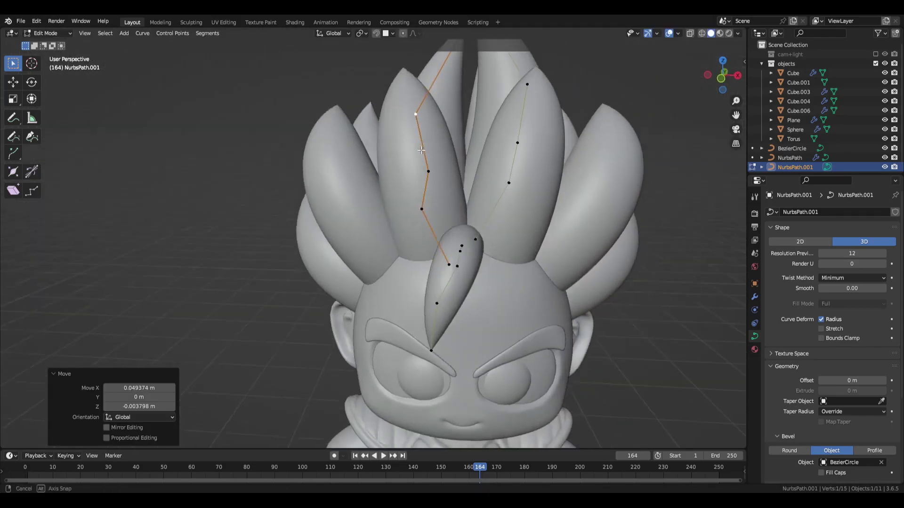
{"action": "left_click", "coordinate": [490, 158]}
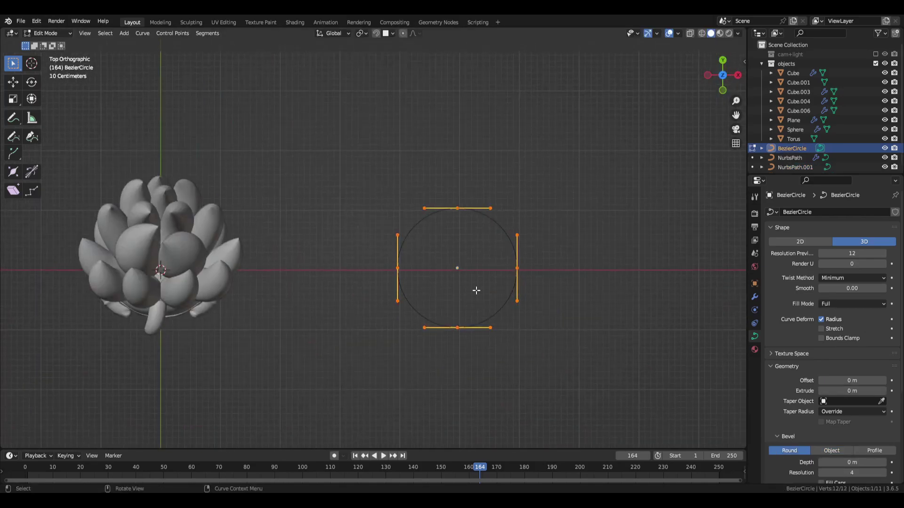
Subdivide the bevel profile circle and turn on proportional editing
{"action": "right_click", "coordinate": [476, 290]}
{"action": "left_click", "coordinate": [445, 230]}
{"action": "left_click", "coordinate": [402, 33]}
{"action": "left_click", "coordinate": [416, 34]}
Change the handle type of the bevel circle's control points
{"action": "left_click", "coordinate": [453, 210]}
{"action": "key", "text": "g"}
{"action": "right_click", "coordinate": [459, 242]}
{"action": "key", "text": "v"}
{"action": "left_click", "coordinate": [461, 224]}
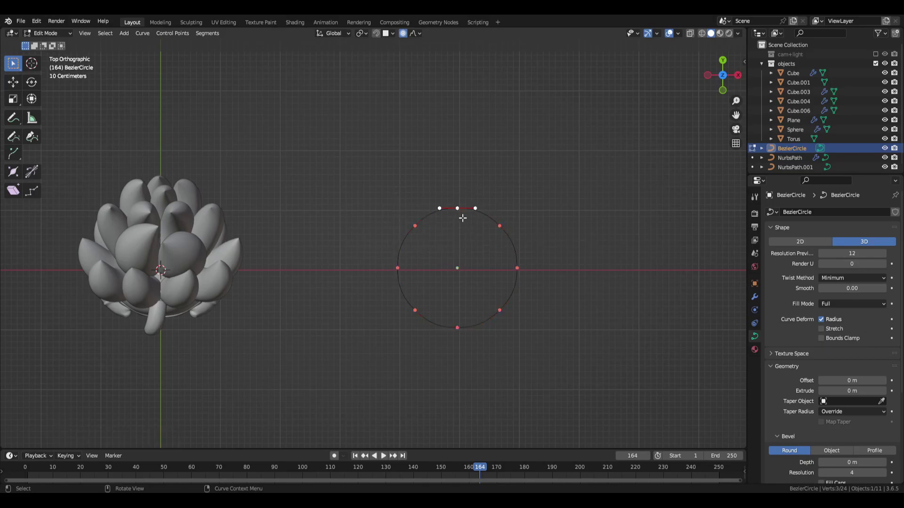
Move the bevel circle's control points with proportional editing into an uneven, flattened outline that adds ridges to the hair
{"action": "key", "text": "g"}
{"action": "scroll", "coordinate": [459, 243], "scroll_direction": "down", "scroll_amount": 8}
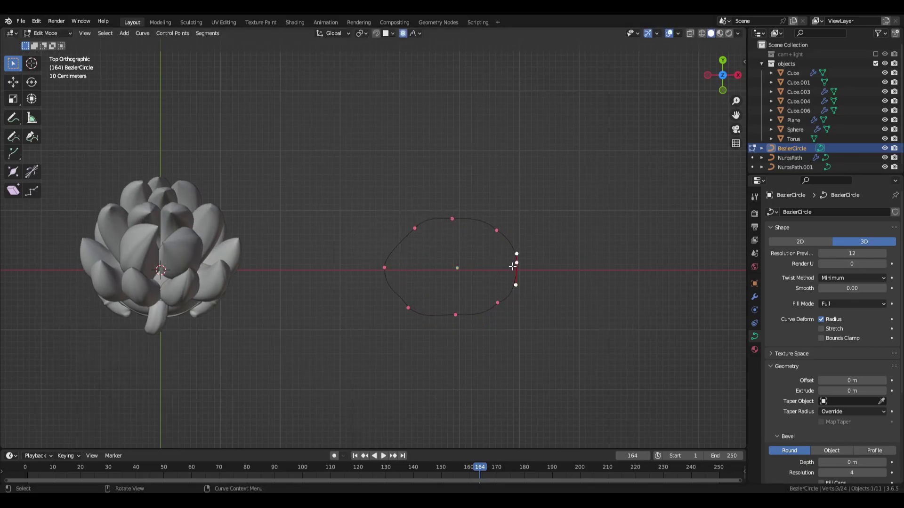
{"action": "left_click", "coordinate": [427, 230]}
{"action": "left_click", "coordinate": [409, 311]}
{"action": "key", "text": "g"}
{"action": "left_click", "coordinate": [413, 303]}
{"action": "middle_click_drag", "start_coordinate": [413, 302], "coordinate": [410, 212]}
{"action": "key", "text": "Tab"}
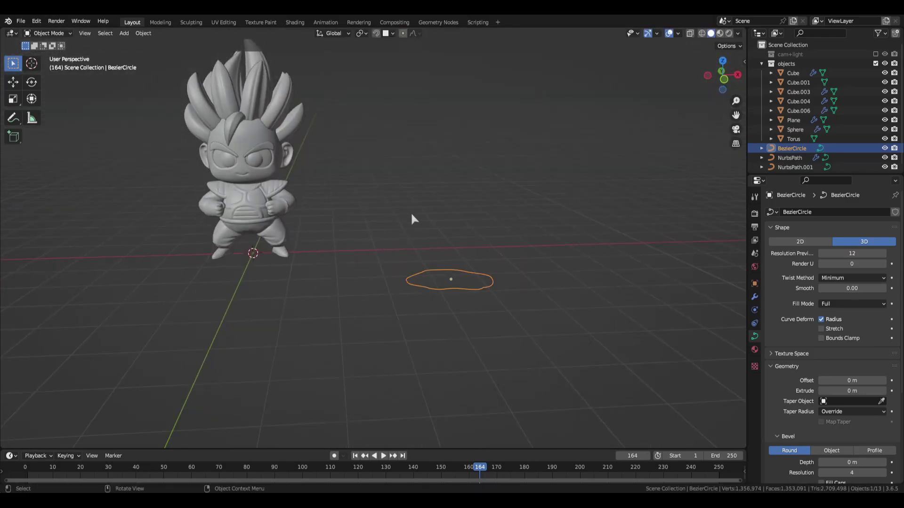
Give the mirrored hair a yellow base color and link its material to the forelock and tall centre locks
{"action": "key", "text": "KP_1"}
{"action": "scroll", "coordinate": [388, 251], "scroll_direction": "down", "scroll_amount": 2}
{"action": "middle_click_drag", "start_coordinate": [525, 419], "coordinate": [494, 357], "text": "shift"}
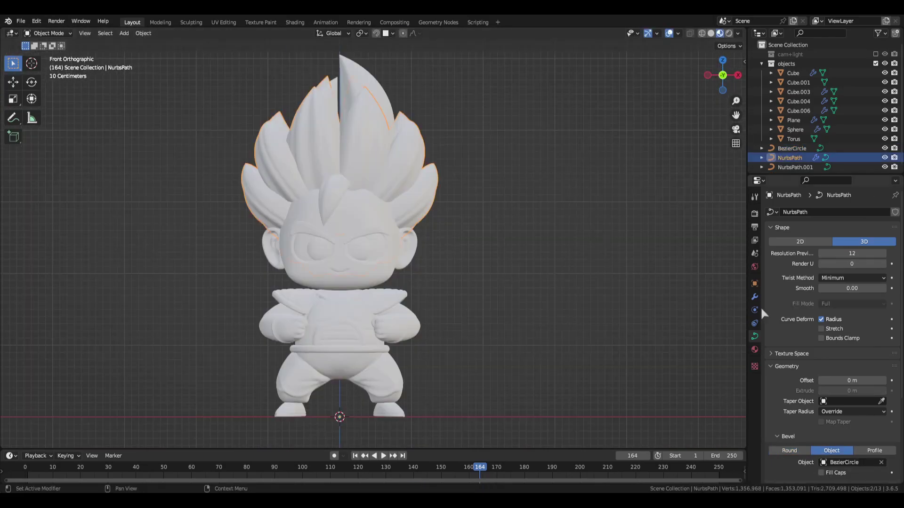
{"action": "left_click", "coordinate": [857, 351]}
{"action": "middle_click_drag", "start_coordinate": [657, 228], "coordinate": [318, 172]}
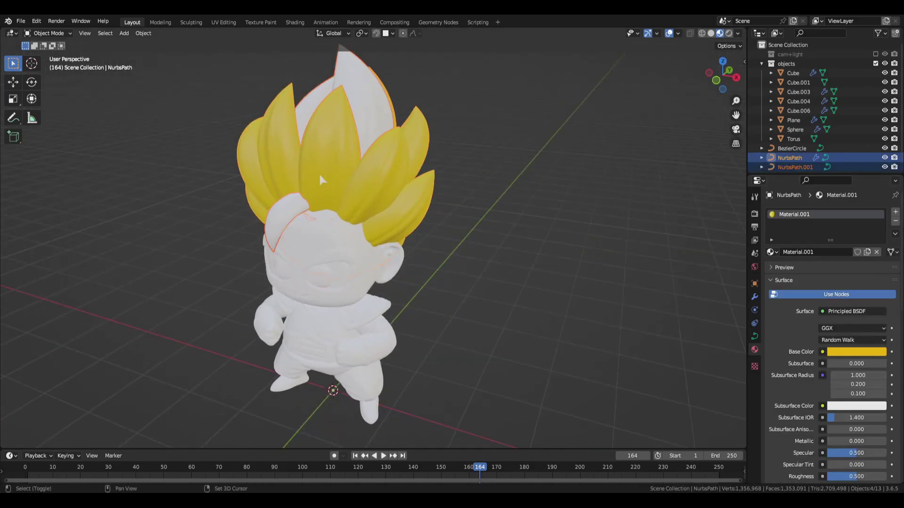
{"action": "key", "text": "ctrl+l"}
{"action": "left_click", "coordinate": [276, 199]}
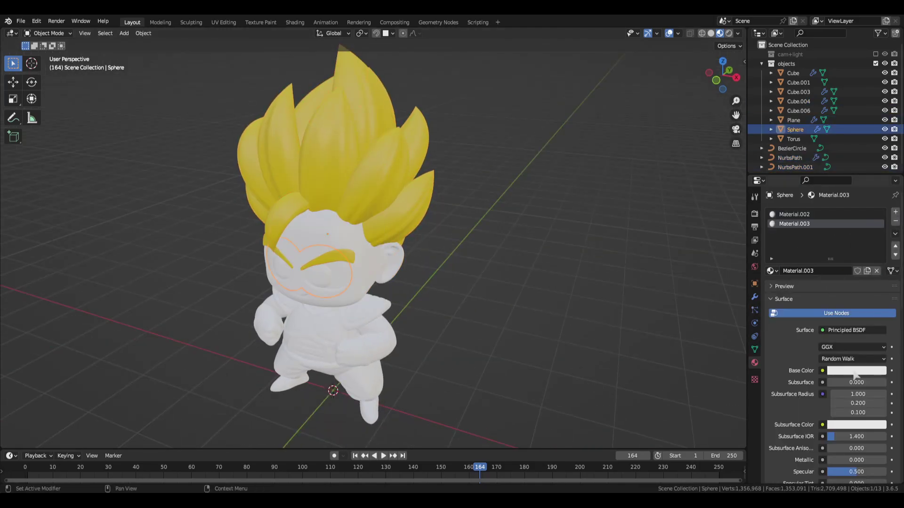
Make the pupils' base color black, and give the ears a peach base color with a red subsurface color
{"action": "left_click", "coordinate": [857, 370]}
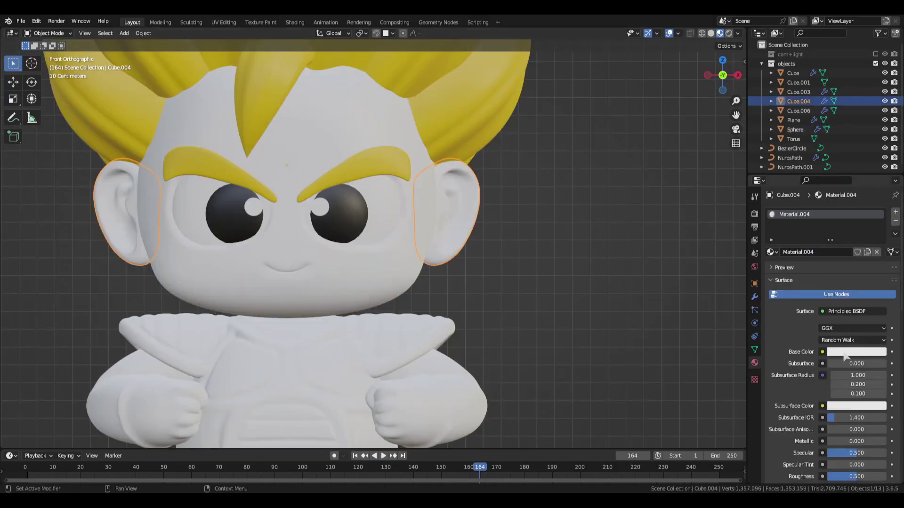
{"action": "left_click", "coordinate": [857, 352]}
{"action": "left_click", "coordinate": [862, 411]}
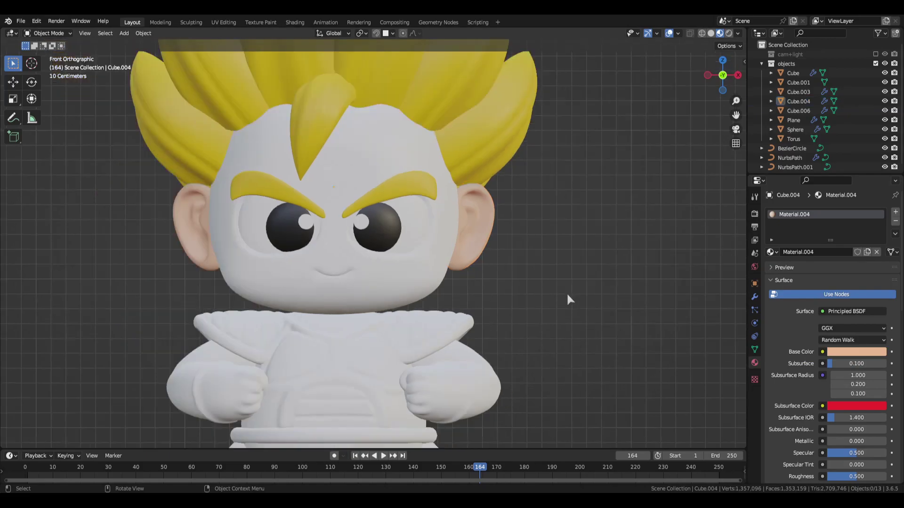
Link the ears' skin material to the head and the arms
{"action": "left_click", "coordinate": [450, 234]}
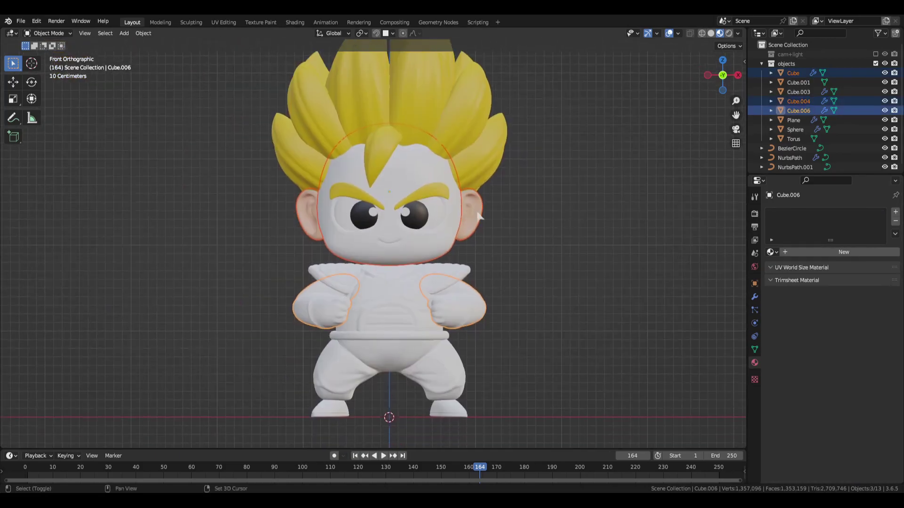
{"action": "left_click", "coordinate": [471, 216], "text": "shift"}
{"action": "key", "text": "ctrl+l"}
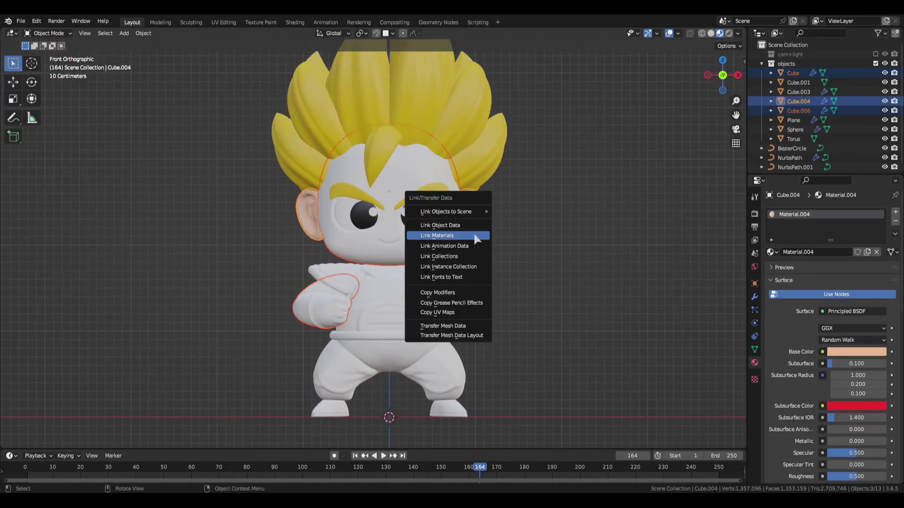
{"action": "left_click", "coordinate": [476, 238]}
Color the shoes' Material 2 base color layer orange
{"action": "scroll", "coordinate": [513, 273], "scroll_direction": "up", "scroll_amount": 4}
{"action": "left_click", "coordinate": [489, 225]}
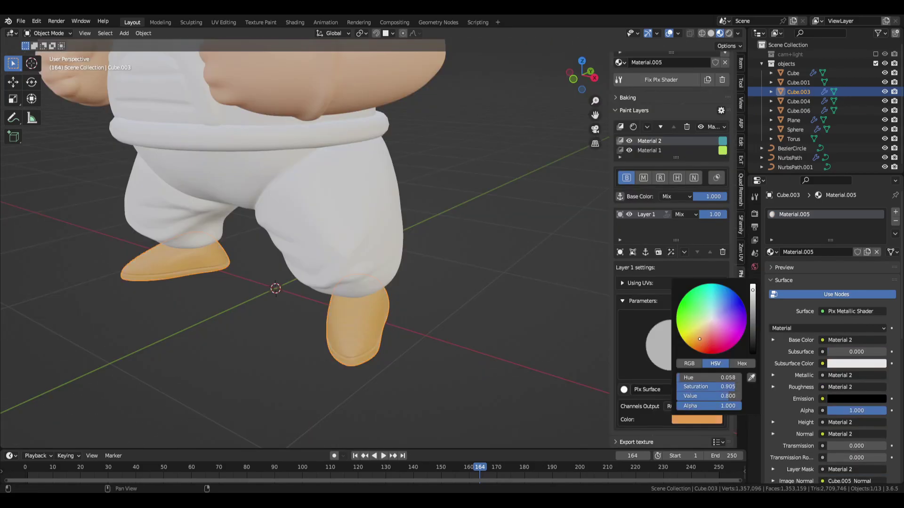
{"action": "left_click_drag", "start_coordinate": [718, 320], "coordinate": [715, 320]}
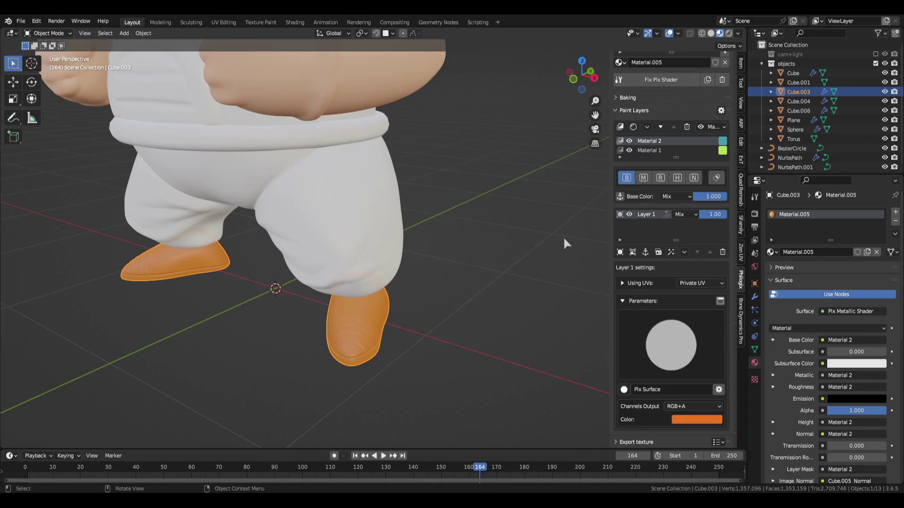
Add a paint layer to the layer mask of the shoes' Material 2 and start texture painting
{"action": "left_click", "coordinate": [717, 178]}
{"action": "left_click", "coordinate": [644, 419]}
{"action": "left_click", "coordinate": [636, 480]}
{"action": "left_click", "coordinate": [684, 313]}
{"action": "left_click", "coordinate": [668, 420]}
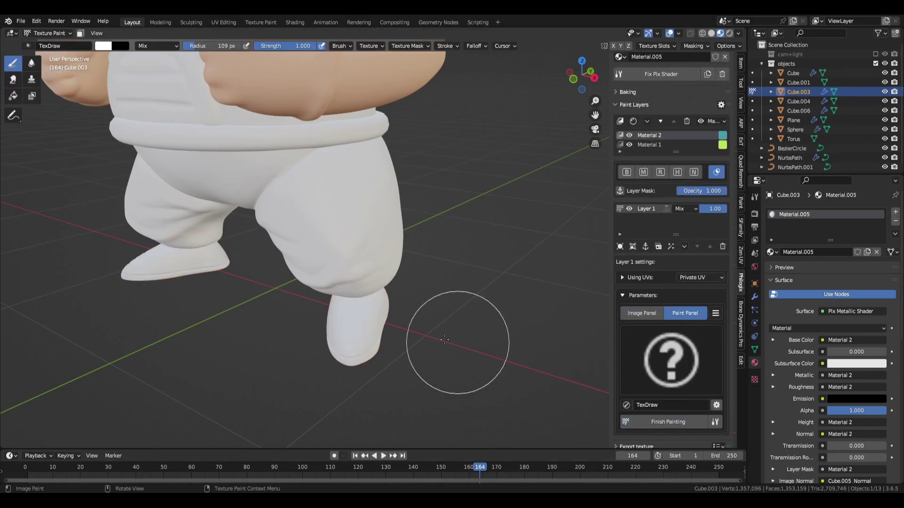
Choose the Basic Brush for painting the shoe mask and reduce its radius to 38 px
{"action": "middle_click_drag", "start_coordinate": [478, 352], "coordinate": [492, 365]}
{"action": "scroll", "coordinate": [492, 365], "scroll_direction": "up", "scroll_amount": 3}
{"action": "left_click", "coordinate": [671, 360]}
{"action": "left_click", "coordinate": [486, 287]}
{"action": "scroll", "coordinate": [408, 337], "scroll_direction": "up", "scroll_amount": 3}
{"action": "mouse_move", "coordinate": [398, 320]}
{"action": "middle_mouse_down"}
{"action": "mouse_move", "coordinate": [408, 337]}
{"action": "mouse_move", "coordinate": [402, 307]}
{"action": "mouse_move", "coordinate": [357, 319]}
{"action": "mouse_move", "coordinate": [368, 297]}
{"action": "middle_mouse_up"}
{"action": "key", "text": "f"}
{"action": "left_click", "coordinate": [379, 313]}
Display the model in solid shading and paint the shoe's toe area white in the layer mask
{"action": "left_click", "coordinate": [711, 33]}
{"action": "middle_click_drag", "start_coordinate": [377, 394], "coordinate": [426, 290]}
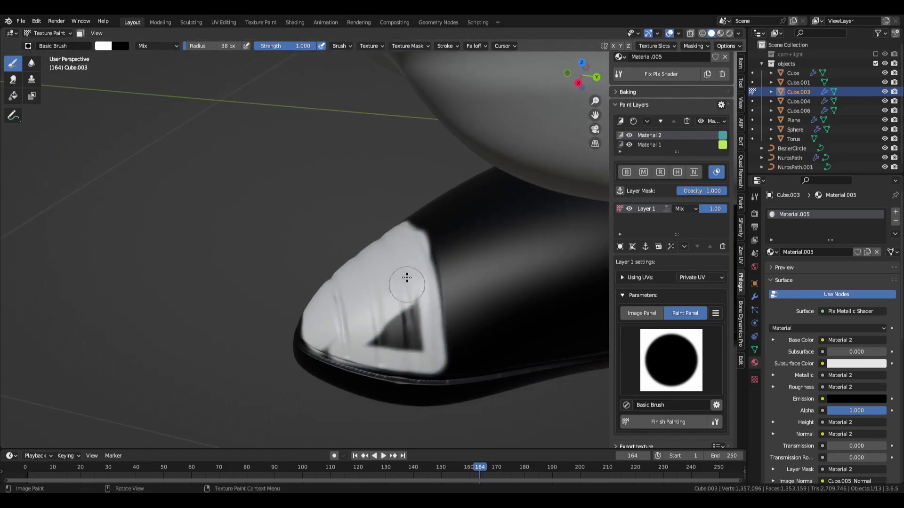
{"action": "middle_click_drag", "start_coordinate": [349, 307], "coordinate": [352, 359]}
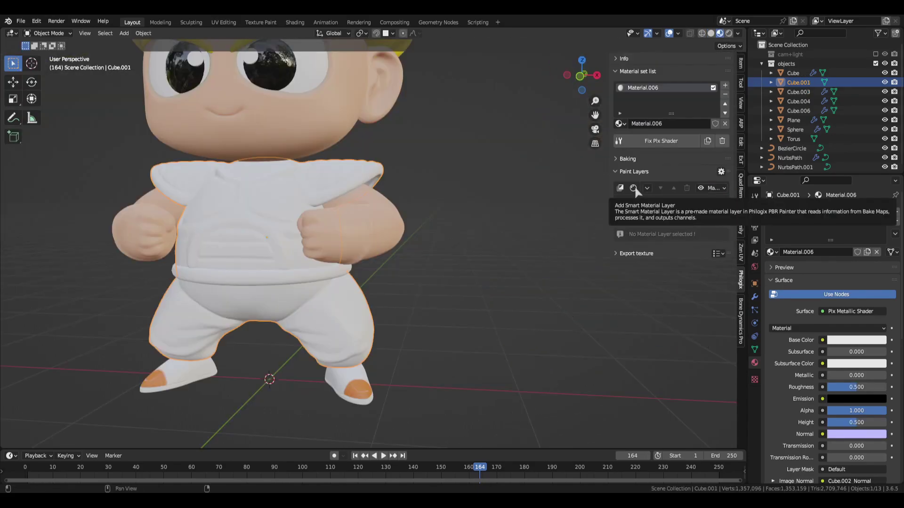
Replace the suit's smart material layer with a regular material layer and remove the extra layer from its mask
{"action": "left_click", "coordinate": [633, 187]}
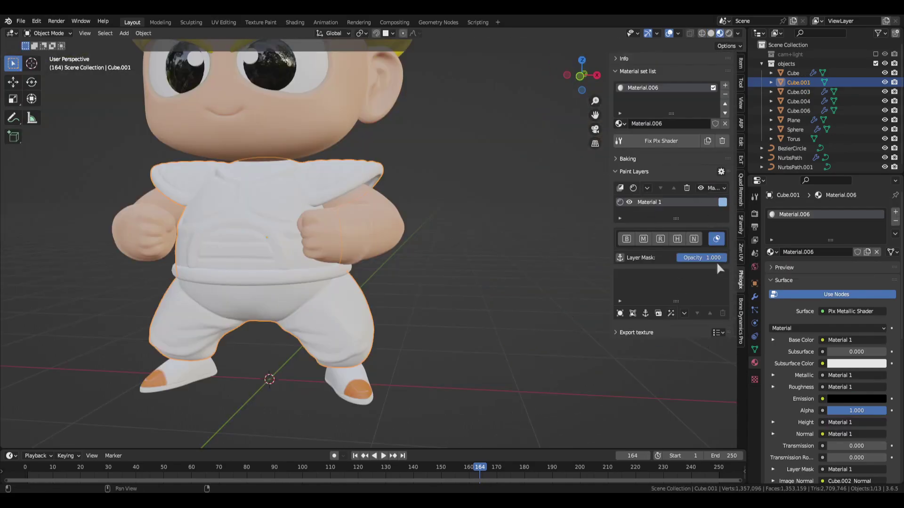
{"action": "left_click", "coordinate": [687, 188]}
{"action": "left_click", "coordinate": [621, 189]}
{"action": "left_click", "coordinate": [618, 313]}
{"action": "scroll", "coordinate": [673, 392], "scroll_direction": "down", "scroll_amount": 4}
{"action": "left_click", "coordinate": [721, 250]}
Add a base color surface layer to the suit's material layer and color it deep blue
{"action": "left_click", "coordinate": [620, 313]}
{"action": "scroll", "coordinate": [673, 386], "scroll_direction": "down", "scroll_amount": 4}
{"action": "left_click", "coordinate": [697, 420]}
{"action": "left_click_drag", "start_coordinate": [730, 319], "coordinate": [752, 306]}
Add a surface layer to the suit's roughness channel and raise its float value to about 0.885
{"action": "left_click", "coordinate": [661, 178]}
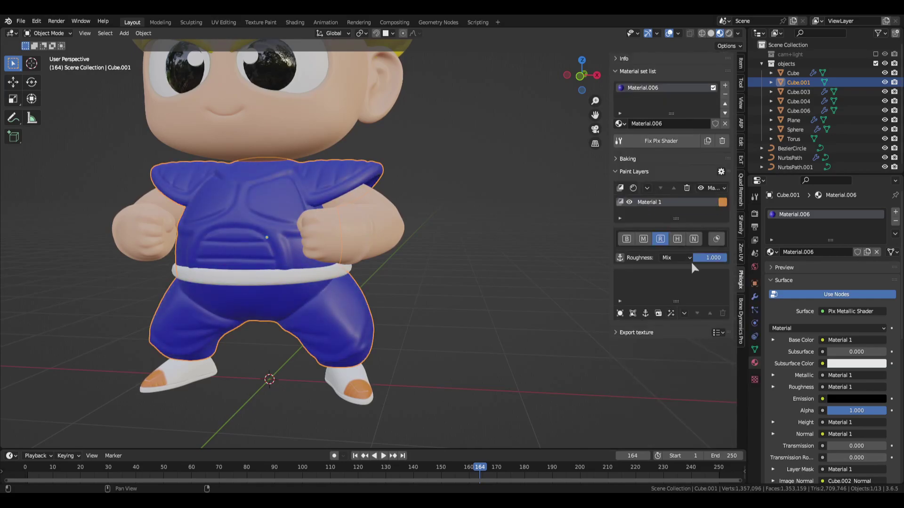
{"action": "left_click", "coordinate": [620, 313]}
{"action": "scroll", "coordinate": [666, 419], "scroll_direction": "down", "scroll_amount": 2}
{"action": "left_click_drag", "start_coordinate": [666, 419], "coordinate": [709, 419]}
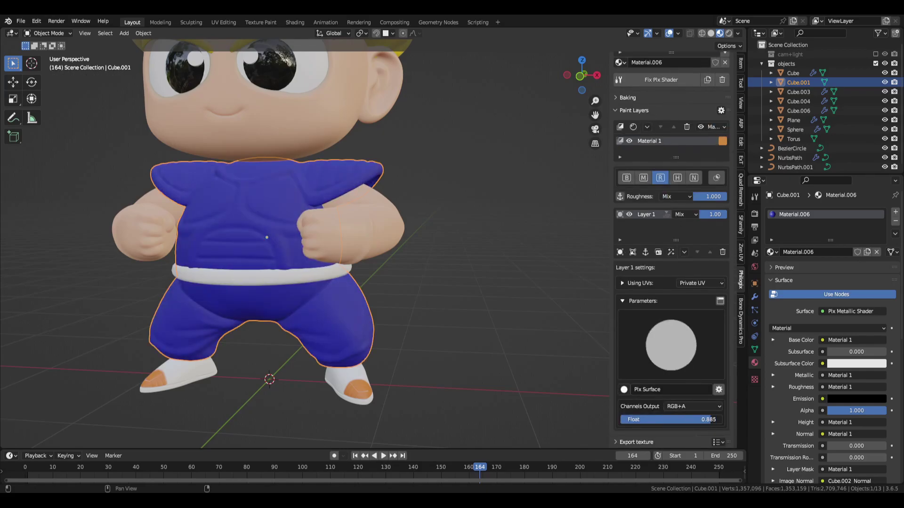
Return to the suit's base color channel and open its surface color for editing
{"action": "left_click", "coordinate": [626, 178]}
{"action": "left_click", "coordinate": [697, 419]}
{"action": "mouse_move", "coordinate": [471, 358]}
{"action": "middle_mouse_down"}
{"action": "mouse_move", "coordinate": [423, 355]}
{"action": "mouse_move", "coordinate": [397, 283]}
{"action": "mouse_move", "coordinate": [472, 260]}
{"action": "middle_mouse_up"}
{"action": "key", "text": "KP_1"}
{"action": "scroll", "coordinate": [466, 279], "scroll_direction": "up", "scroll_amount": 1}
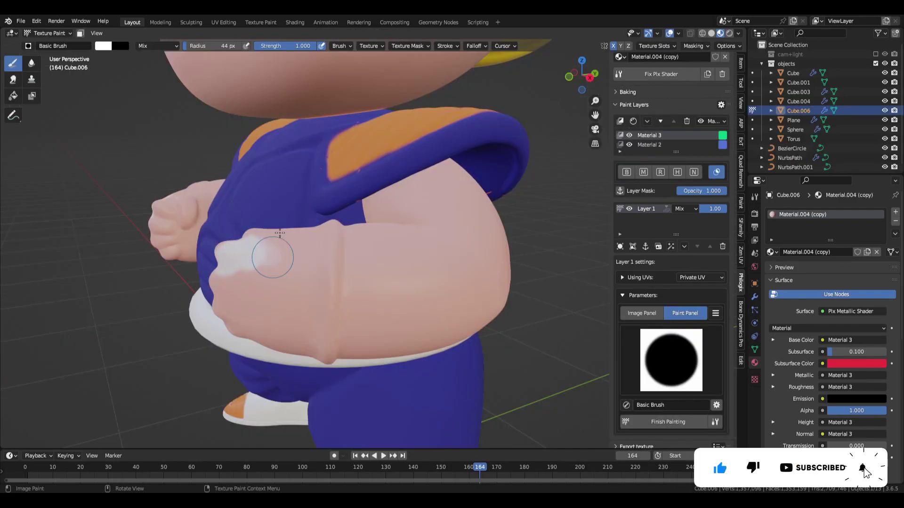
Paint the character's fist and wrist cuff white like a glove in the Material 3 layer mask, undoing a stray stroke
{"action": "left_click_drag", "start_coordinate": [259, 299], "coordinate": [305, 337]}
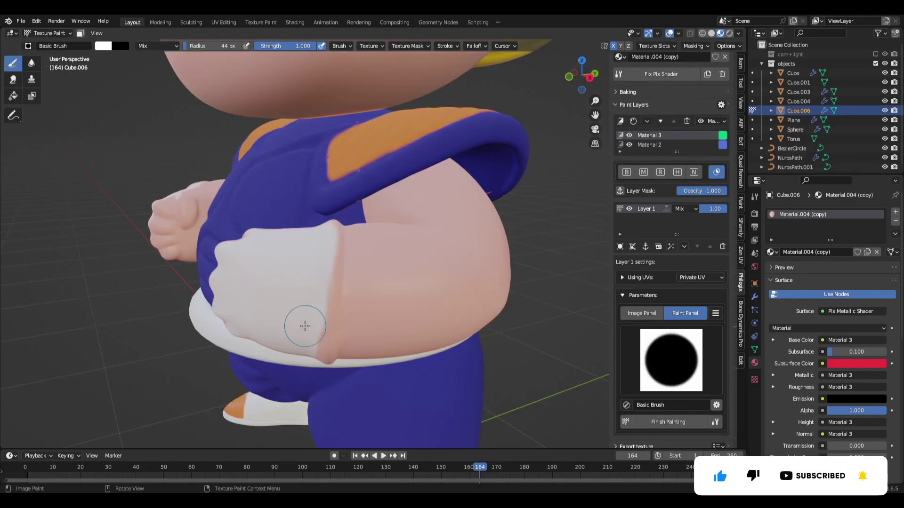
{"action": "middle_click_drag", "start_coordinate": [388, 235], "coordinate": [347, 231]}
{"action": "scroll", "coordinate": [348, 230], "scroll_direction": "up", "scroll_amount": 4}
{"action": "middle_click_drag", "start_coordinate": [286, 313], "coordinate": [292, 235], "text": "shift"}
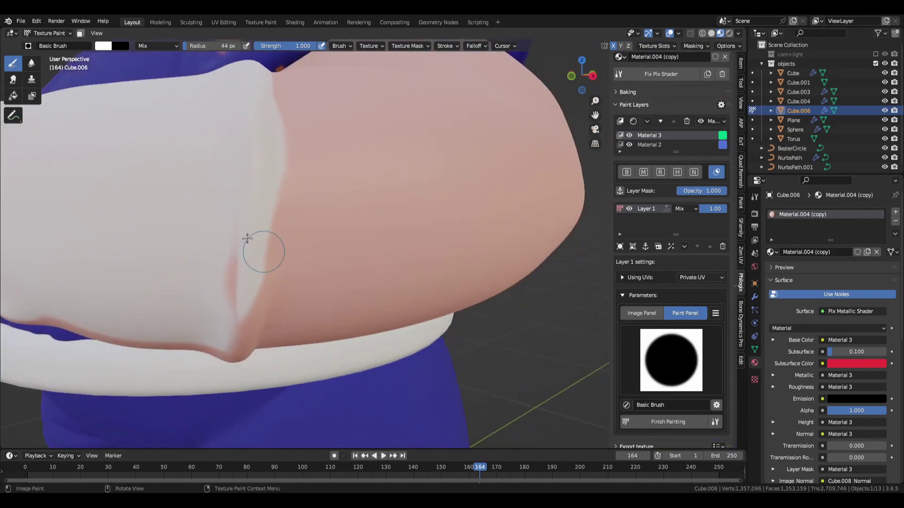
{"action": "middle_click_drag", "start_coordinate": [252, 243], "coordinate": [447, 223]}
{"action": "key", "text": "ctrl+z"}
{"action": "middle_click_drag", "start_coordinate": [480, 181], "coordinate": [517, 220]}
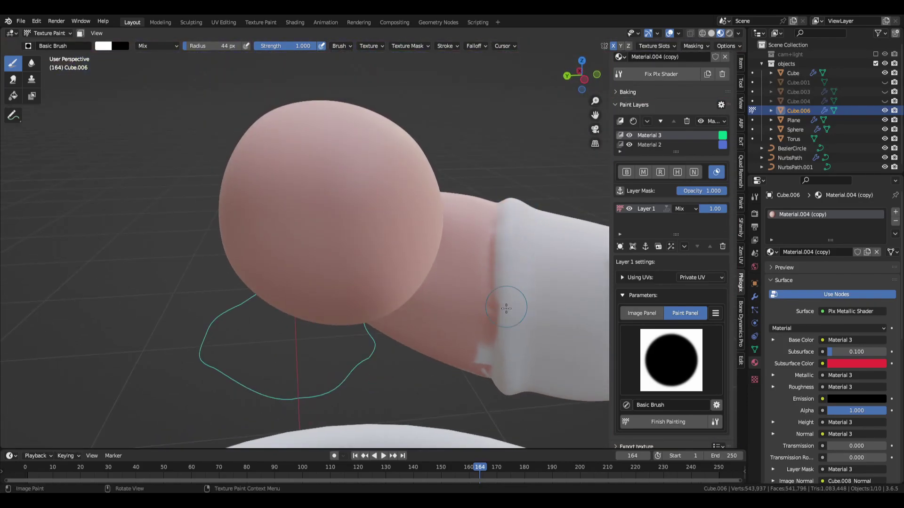
{"action": "middle_click_drag", "start_coordinate": [506, 300], "coordinate": [468, 292], "text": "ctrl"}
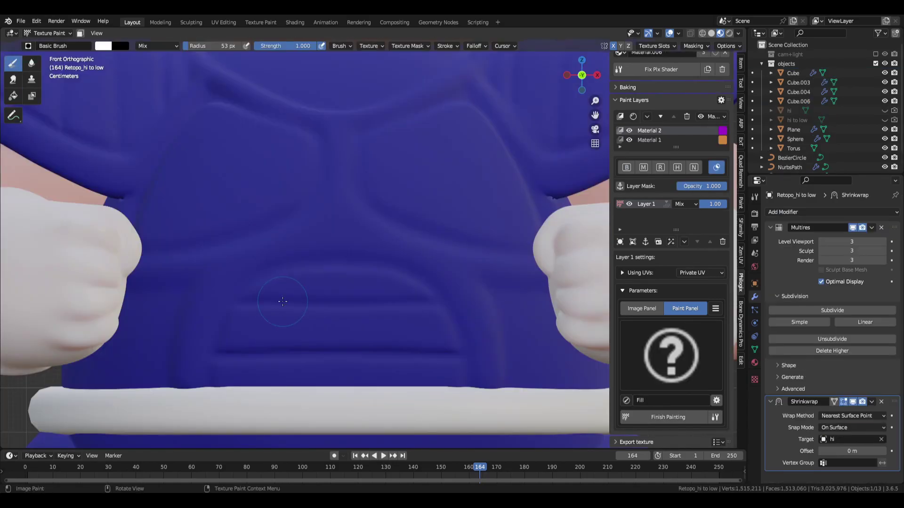
Paint the suit's ribbed abdomen panel and shoulder pads orange in the Material 2 layer mask
{"action": "mouse_move", "coordinate": [283, 353]}
{"action": "left_mouse_down"}
{"action": "mouse_move", "coordinate": [301, 283]}
{"action": "mouse_move", "coordinate": [259, 329]}
{"action": "mouse_move", "coordinate": [278, 385]}
{"action": "left_mouse_up"}
{"action": "left_click_drag", "start_coordinate": [437, 334], "coordinate": [365, 282]}
{"action": "mouse_move", "coordinate": [362, 283]}
{"action": "middle_mouse_down", "text": "ctrl"}
{"action": "mouse_move", "coordinate": [363, 321]}
{"action": "mouse_move", "coordinate": [339, 283]}
{"action": "middle_mouse_up", "text": "ctrl"}
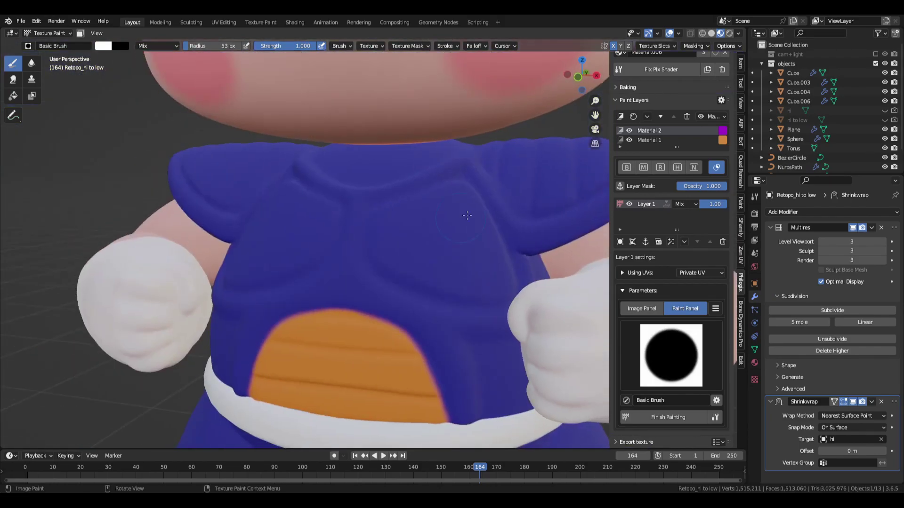
{"action": "middle_click_drag", "start_coordinate": [405, 282], "coordinate": [404, 236], "text": "ctrl"}
{"action": "left_click_drag", "start_coordinate": [302, 219], "coordinate": [278, 255]}
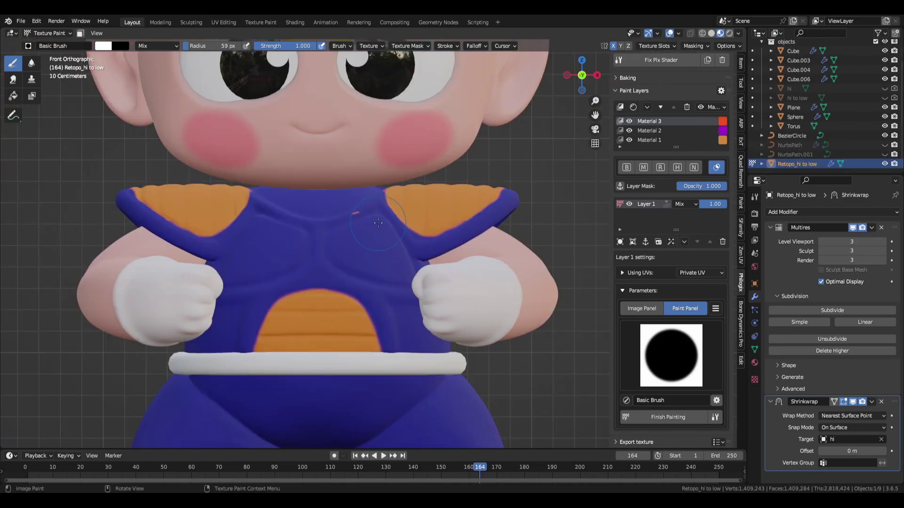
Paint the chest armor, collar edge and shoulder rims white in the suit's Material 3 layer mask
{"action": "mouse_move", "coordinate": [301, 235]}
{"action": "left_mouse_down"}
{"action": "mouse_move", "coordinate": [292, 266]}
{"action": "mouse_move", "coordinate": [234, 304]}
{"action": "left_mouse_up"}
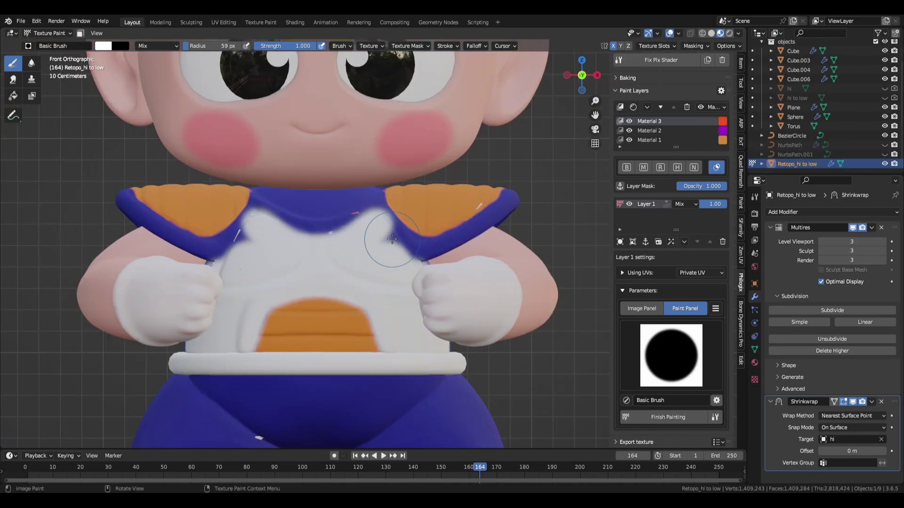
{"action": "scroll", "coordinate": [472, 250], "scroll_direction": "up", "scroll_amount": 2}
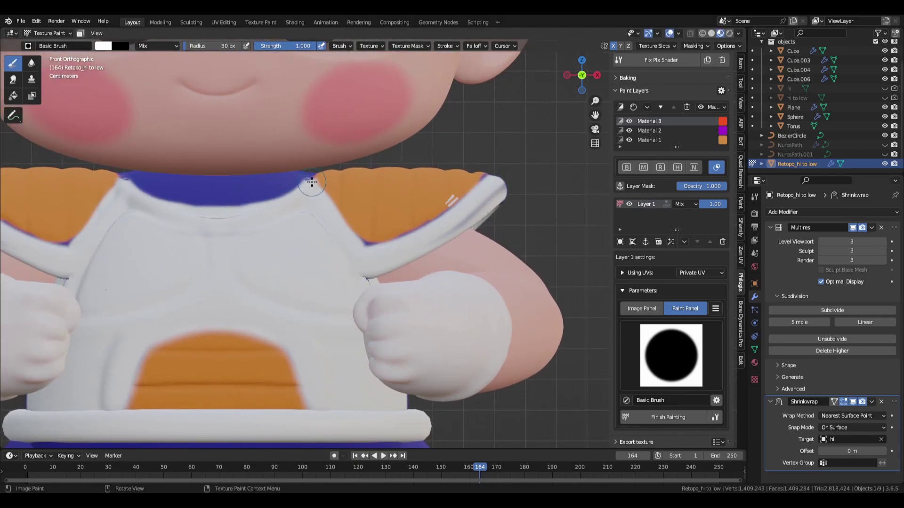
{"action": "scroll", "coordinate": [506, 174], "scroll_direction": "down", "scroll_amount": 5}
{"action": "middle_click_drag", "start_coordinate": [474, 216], "coordinate": [353, 288]}
{"action": "scroll", "coordinate": [353, 289], "scroll_direction": "up", "scroll_amount": 5}
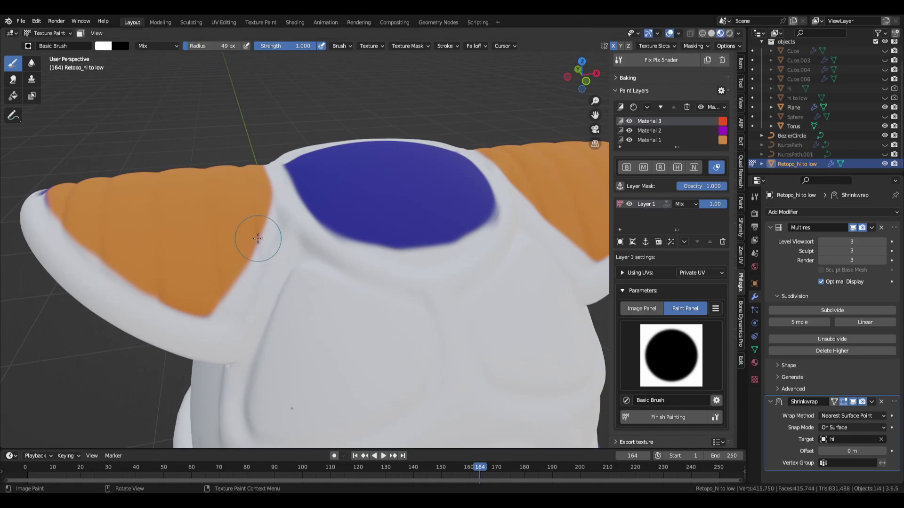
Touch up the white rims around the orange shoulder pads, covering the leftover blue along their edges
{"action": "middle_click_drag", "start_coordinate": [259, 239], "coordinate": [394, 318], "text": "ctrl"}
{"action": "middle_click_drag", "start_coordinate": [511, 254], "coordinate": [326, 247]}
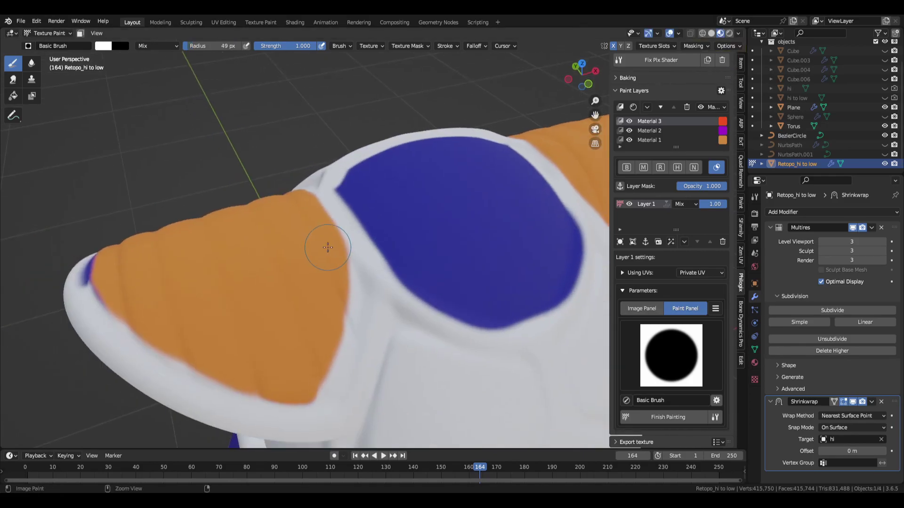
{"action": "middle_click_drag", "start_coordinate": [314, 389], "coordinate": [395, 306]}
{"action": "middle_click_drag", "start_coordinate": [369, 385], "coordinate": [472, 300]}
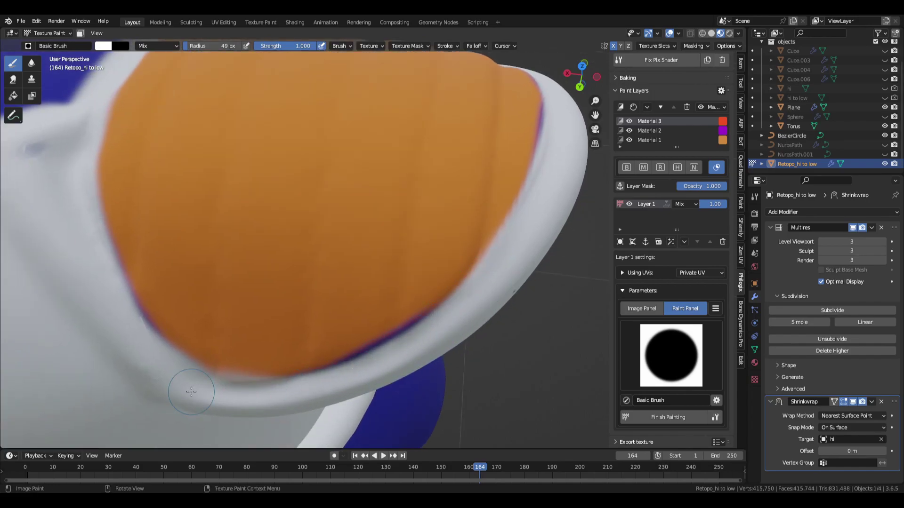
{"action": "middle_click_drag", "start_coordinate": [92, 309], "coordinate": [375, 308]}
{"action": "middle_click_drag", "start_coordinate": [416, 258], "coordinate": [412, 305]}
{"action": "scroll", "coordinate": [373, 268], "scroll_direction": "up", "scroll_amount": 11}
{"action": "left_click_drag", "start_coordinate": [434, 108], "coordinate": [376, 188]}
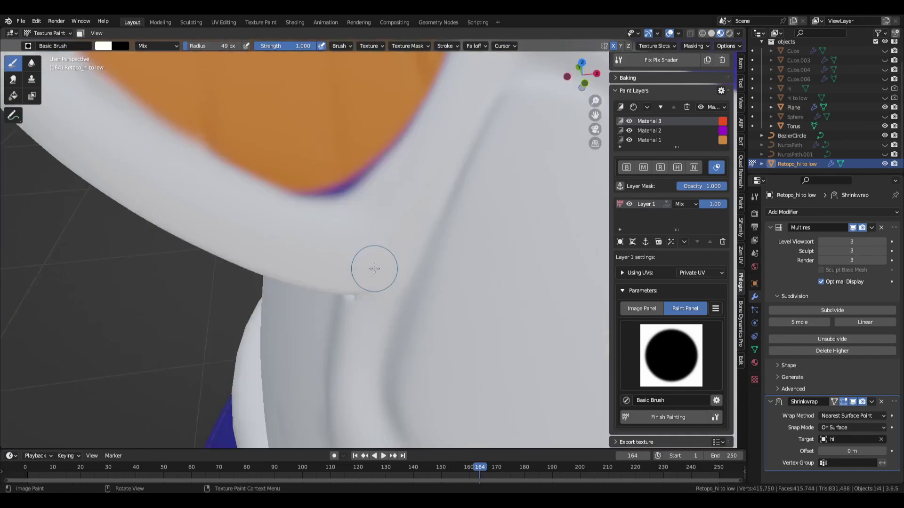
{"action": "middle_click_drag", "start_coordinate": [409, 198], "coordinate": [410, 219]}
{"action": "mouse_move", "coordinate": [447, 107]}
{"action": "left_mouse_down"}
{"action": "mouse_move", "coordinate": [409, 164]}
{"action": "mouse_move", "coordinate": [294, 233]}
{"action": "left_mouse_up"}
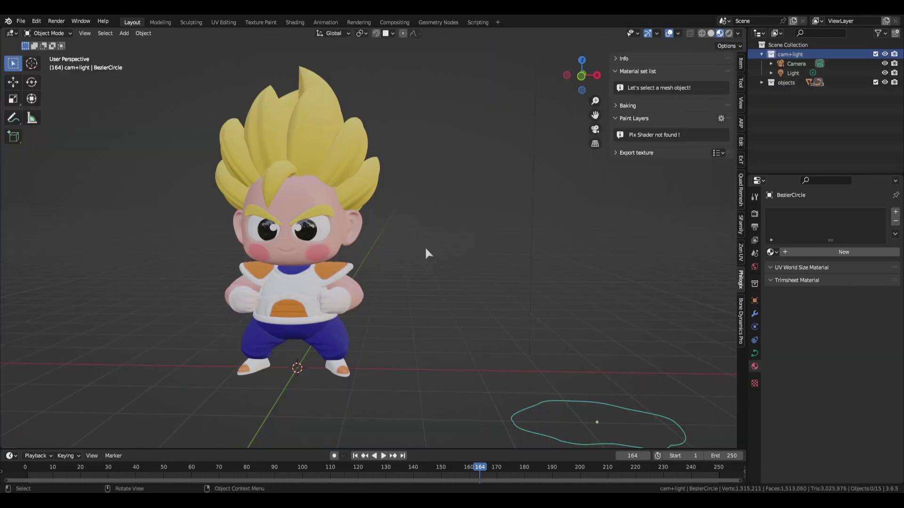
Add a floor plane scaled by 9.444 and, in rendered shading, give it a near-black material with specular 0.146
{"action": "key", "text": "shift+a"}
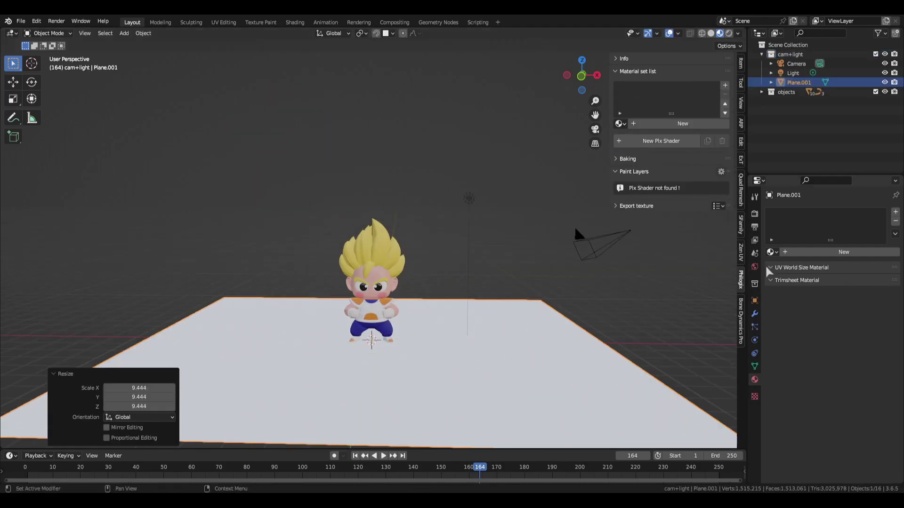
{"action": "left_click", "coordinate": [729, 33]}
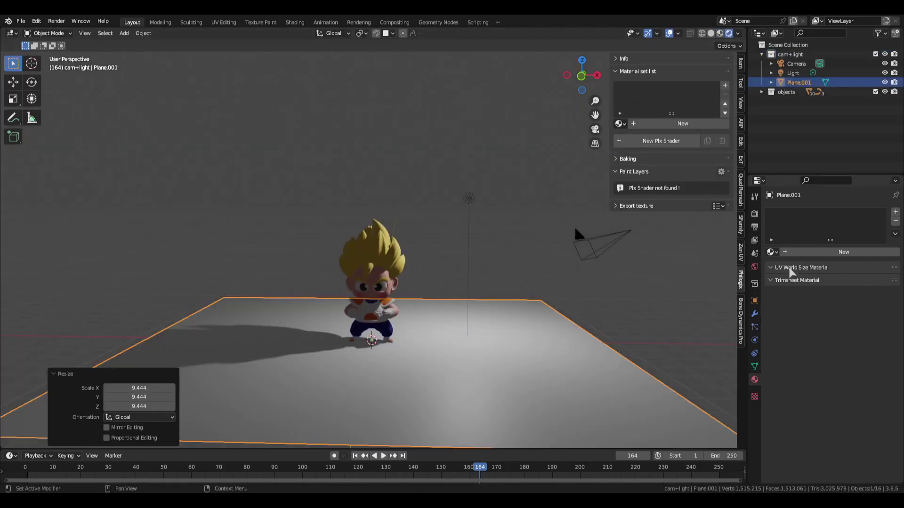
{"action": "left_click", "coordinate": [843, 252]}
{"action": "left_click", "coordinate": [857, 352]}
{"action": "left_click_drag", "start_coordinate": [878, 261], "coordinate": [878, 285]}
{"action": "left_click_drag", "start_coordinate": [856, 453], "coordinate": [847, 453]}
Extrude the plane's back edge straight up into a wall and bevel the corner edge into a curved backdrop
{"action": "key", "text": "Tab"}
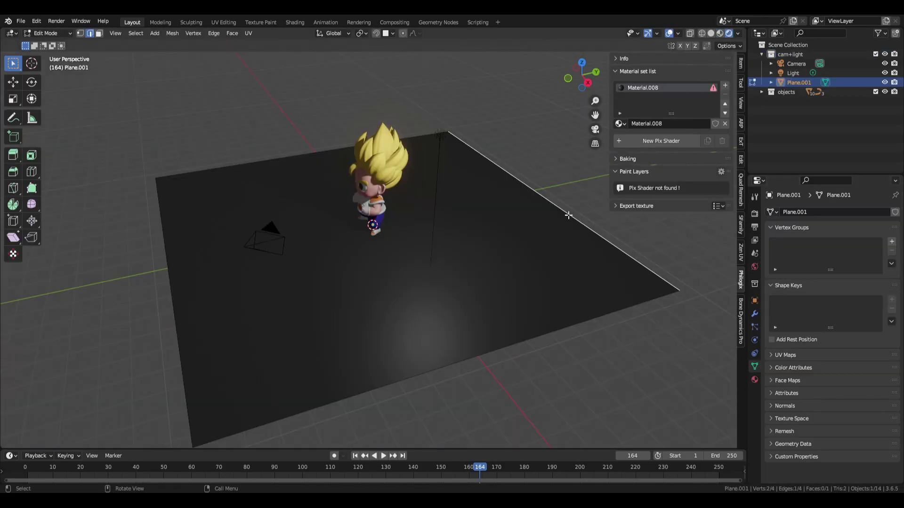
{"action": "key", "text": "KP_3"}
{"action": "left_click", "coordinate": [407, 293]}
{"action": "key", "text": "e"}
{"action": "key", "text": "z"}
{"action": "left_click", "coordinate": [444, 167]}
{"action": "middle_click_drag", "start_coordinate": [444, 168], "coordinate": [472, 184]}
{"action": "key", "text": "ctrl+b"}
{"action": "left_click", "coordinate": [496, 262]}
{"action": "key", "text": "Tab"}
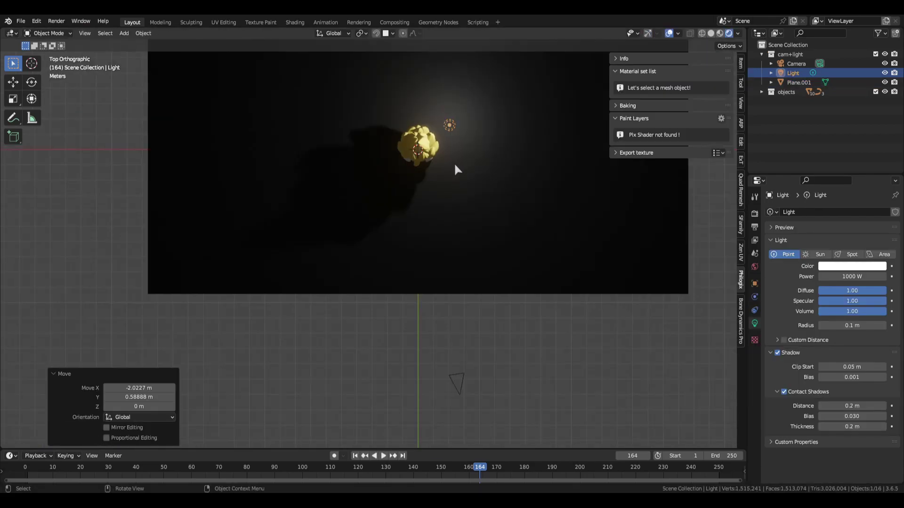
Duplicate the light 5.0879 m in X and -5.7147 m in Y, and make it a disk-shaped area light 3.83 m in size
{"action": "scroll", "coordinate": [456, 169], "scroll_direction": "down", "scroll_amount": 1}
{"action": "key", "text": "shift+d"}
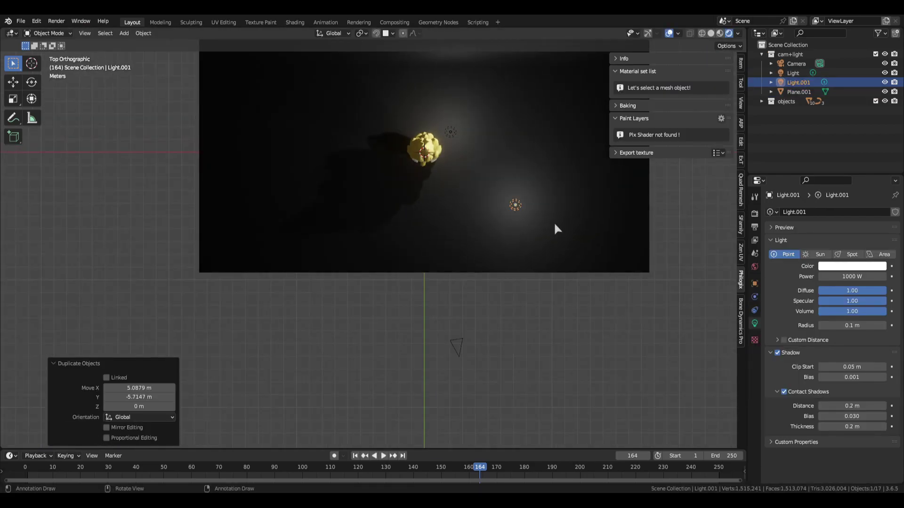
{"action": "left_click", "coordinate": [529, 247]}
{"action": "double_click", "coordinate": [798, 82]}
{"action": "left_click", "coordinate": [880, 255]}
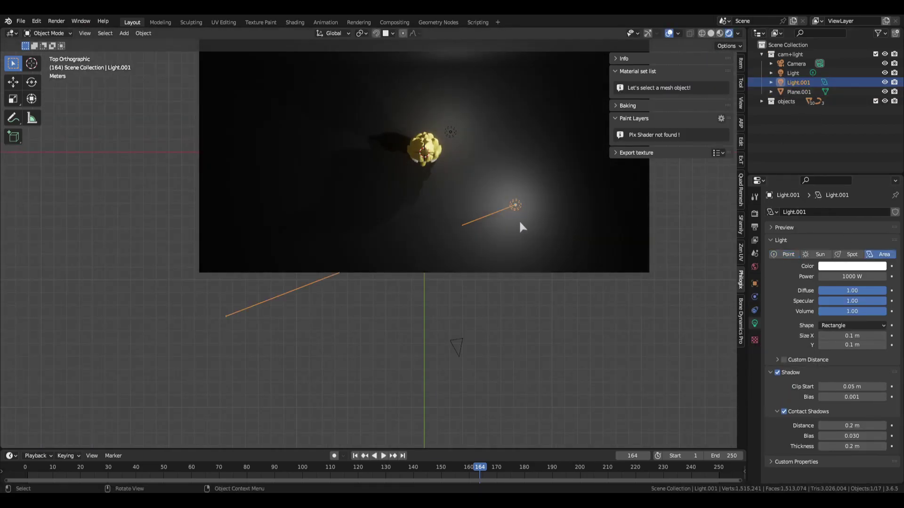
{"action": "left_click", "coordinate": [836, 327]}
{"action": "left_click", "coordinate": [848, 341]}
Duplicate the disk area light to the character's opposite front side and rotate it to face the character
{"action": "key", "text": "KP_1"}
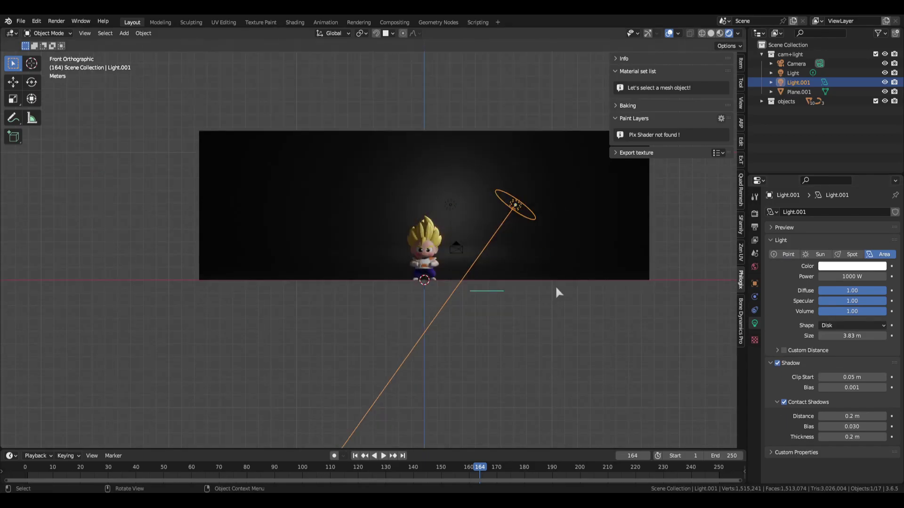
{"action": "scroll", "coordinate": [556, 289], "scroll_direction": "up", "scroll_amount": 3}
{"action": "key", "text": "shift+d"}
{"action": "left_click", "coordinate": [226, 255]}
{"action": "key", "text": "r"}
{"action": "left_click", "coordinate": [385, 241]}
{"action": "key", "text": "KP_7"}
{"action": "scroll", "coordinate": [335, 245], "scroll_direction": "down", "scroll_amount": 3}
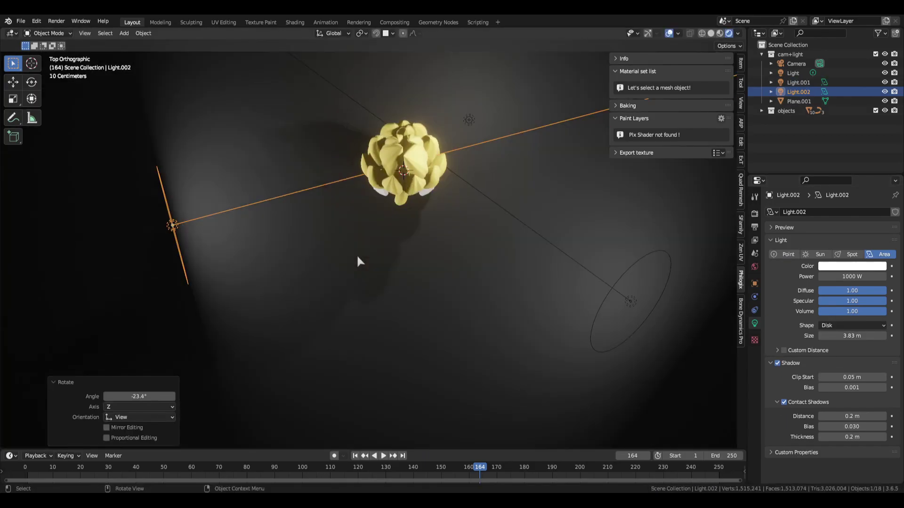
Duplicate the area light again, rotate the copy about 106° and place it behind the character as a back light
{"action": "key", "text": "shift+d"}
{"action": "left_click", "coordinate": [283, 226]}
{"action": "key", "text": "r"}
{"action": "left_click", "coordinate": [211, 344]}
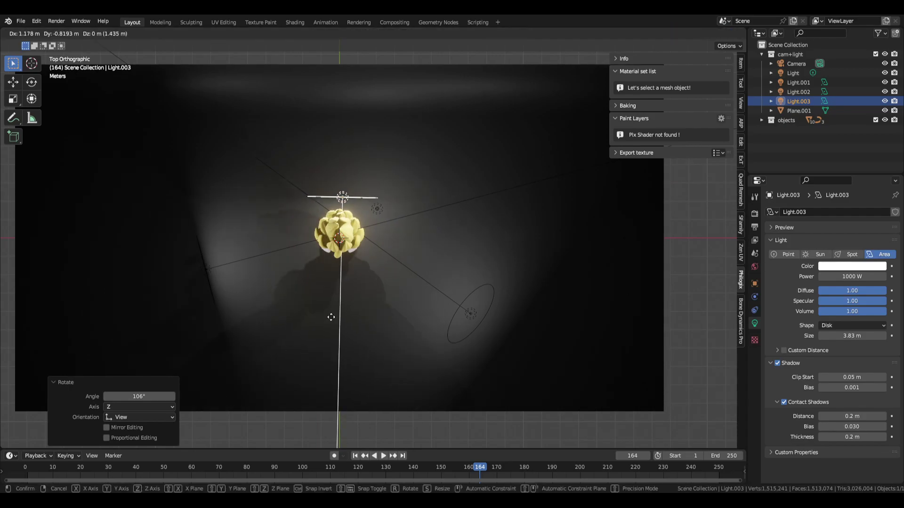
{"action": "key", "text": "g"}
{"action": "left_click", "coordinate": [329, 309]}
In camera view, set the backdrop's base color to pink with hue 0.922, saturation 0.665 and value 0.411
{"action": "key", "text": "KP_0"}
{"action": "left_click", "coordinate": [348, 301]}
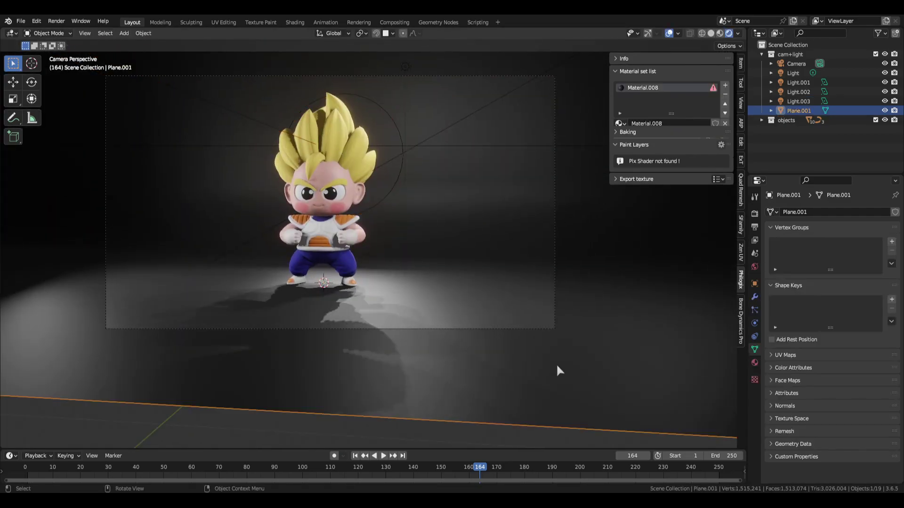
{"action": "left_click", "coordinate": [754, 362]}
{"action": "left_click", "coordinate": [857, 352]}
{"action": "mouse_move", "coordinate": [838, 251]}
{"action": "left_mouse_down"}
{"action": "mouse_move", "coordinate": [827, 247]}
{"action": "mouse_move", "coordinate": [845, 261]}
{"action": "left_mouse_up"}
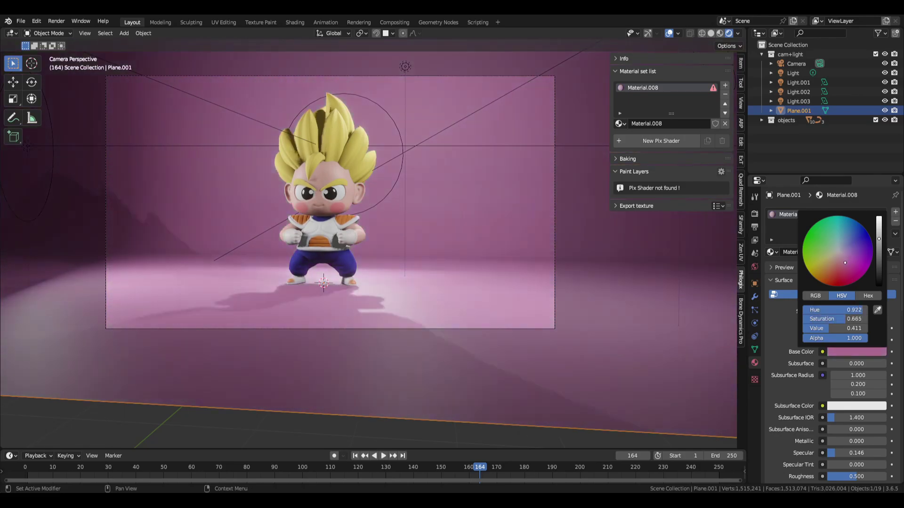